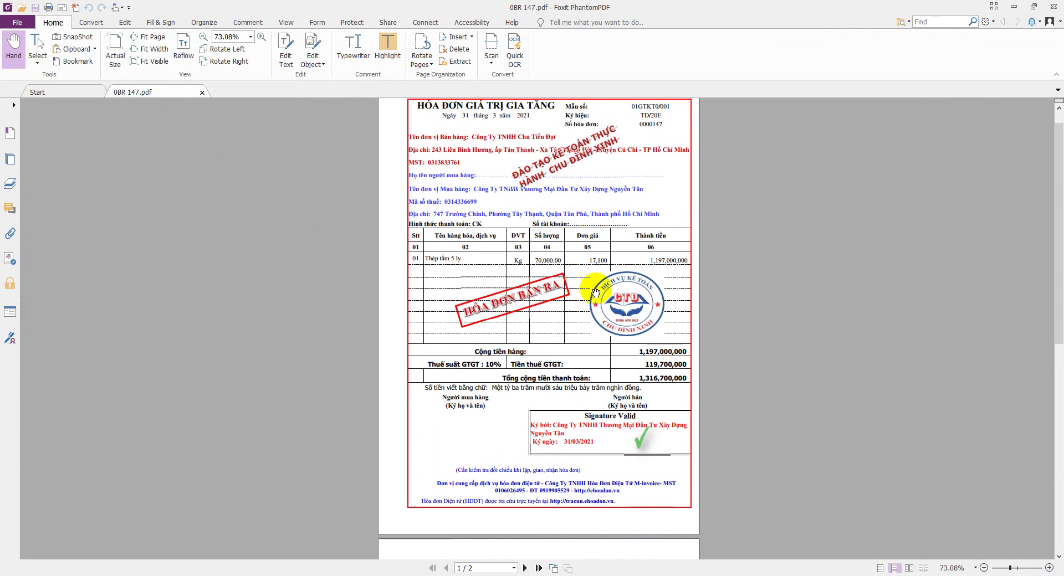
Step: Review the sales invoice and the attached delivery record in 0BR 147.pdf
scroll(601, 293, up, 1)
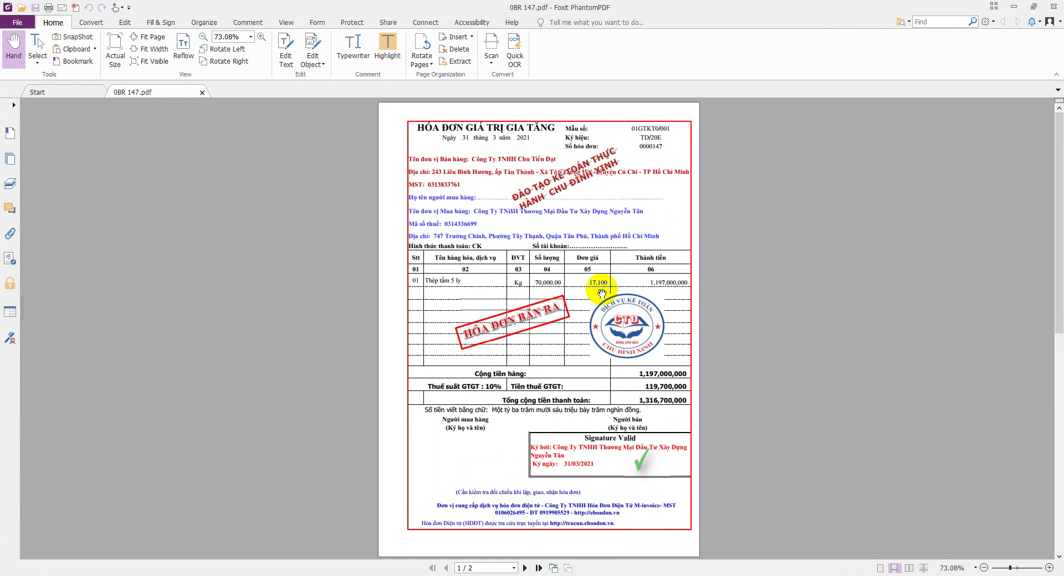
scroll(583, 362, down, 3)
scroll(583, 362, up, 3)
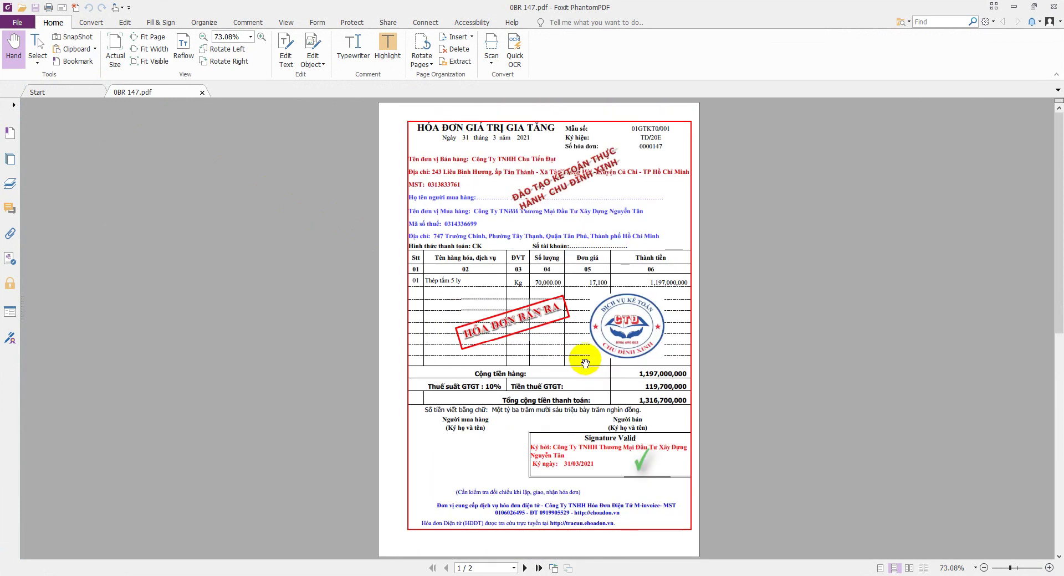
scroll(592, 371, down, 9)
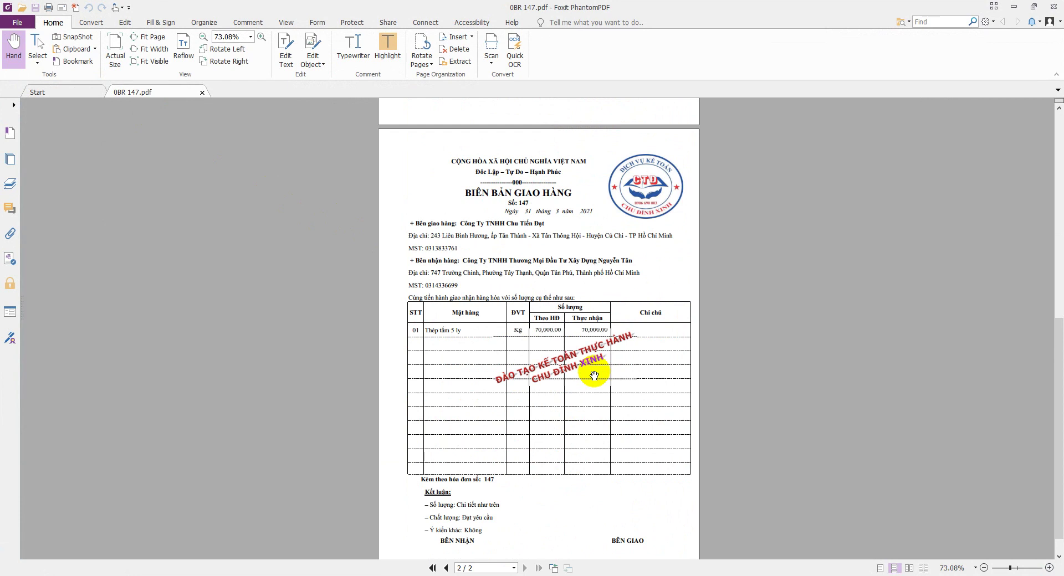
scroll(583, 380, up, 9)
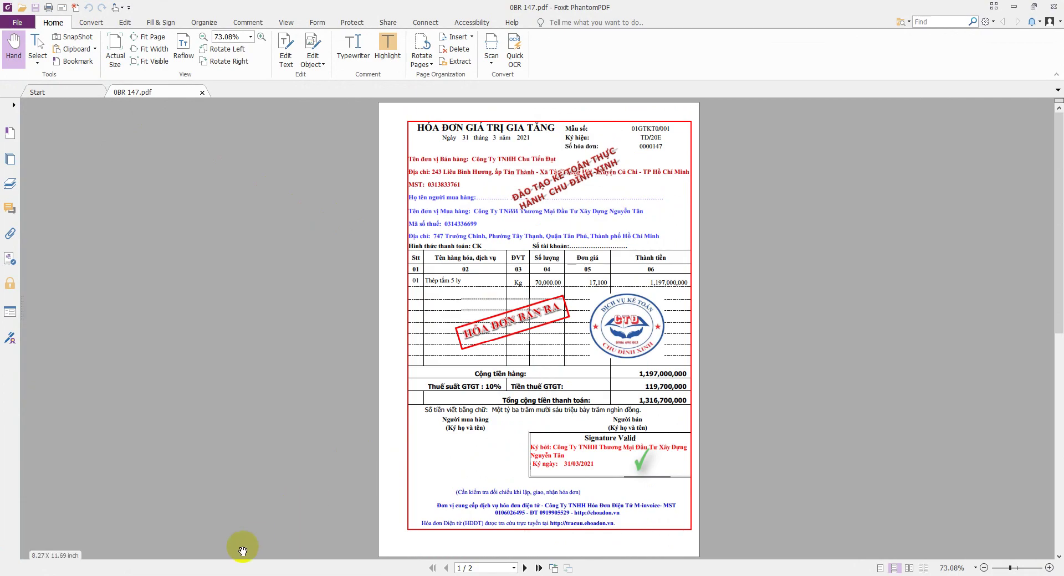
Step: Switch to the Tax-TT200 Thuong Mai workbook in Excel and examine how sales invoice 146 is recorded on the Nhaplieu sheet, down to the empty rows
click(230, 570)
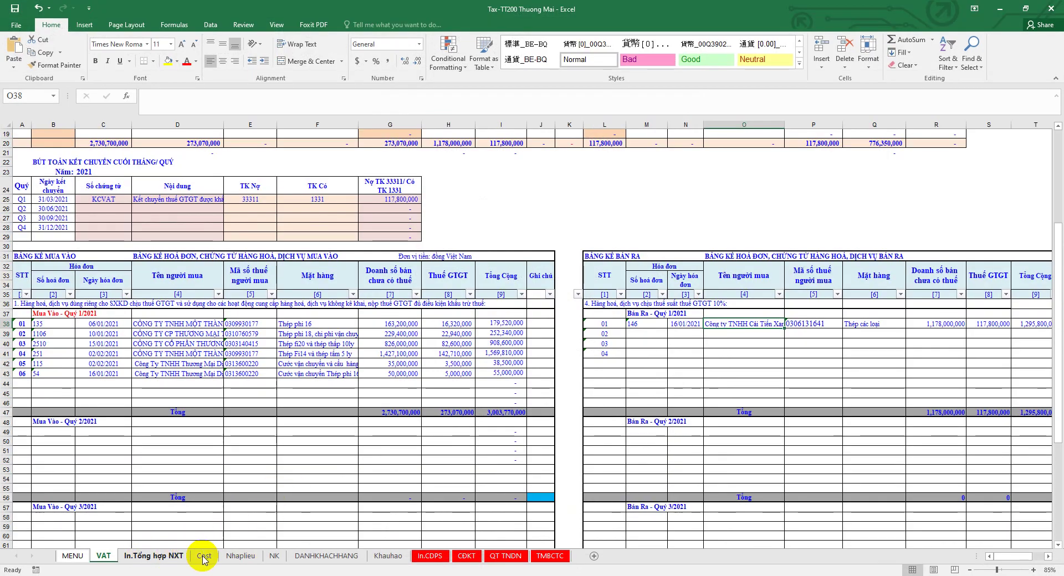
click(240, 556)
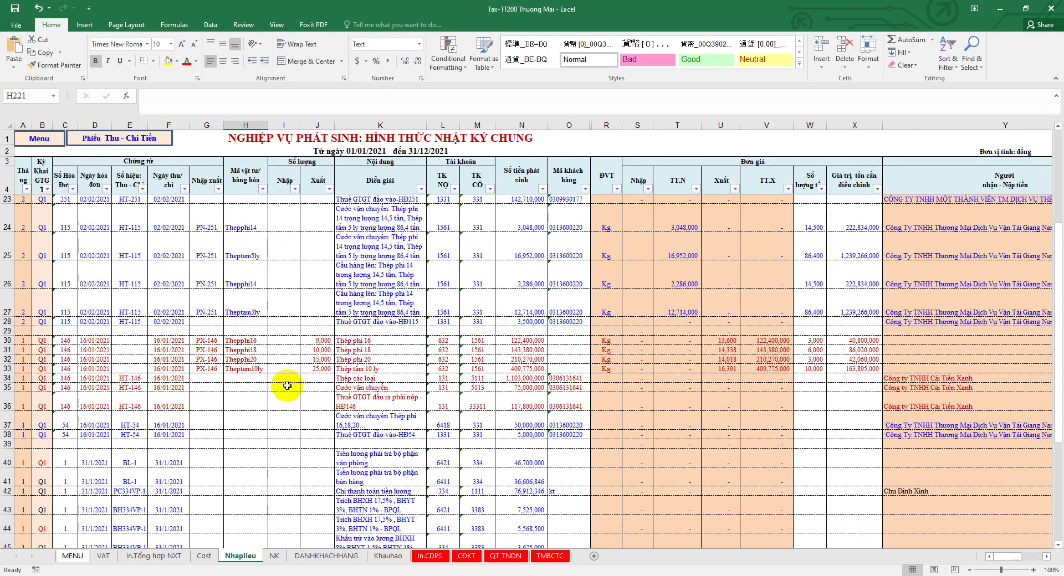
drag(6, 341, 6, 366)
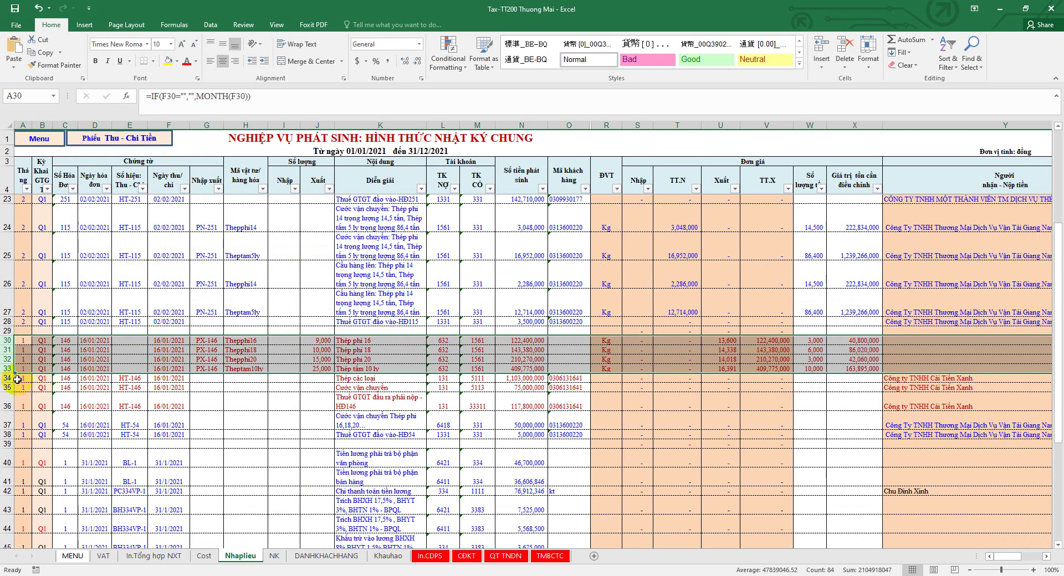
drag(9, 379, 9, 396)
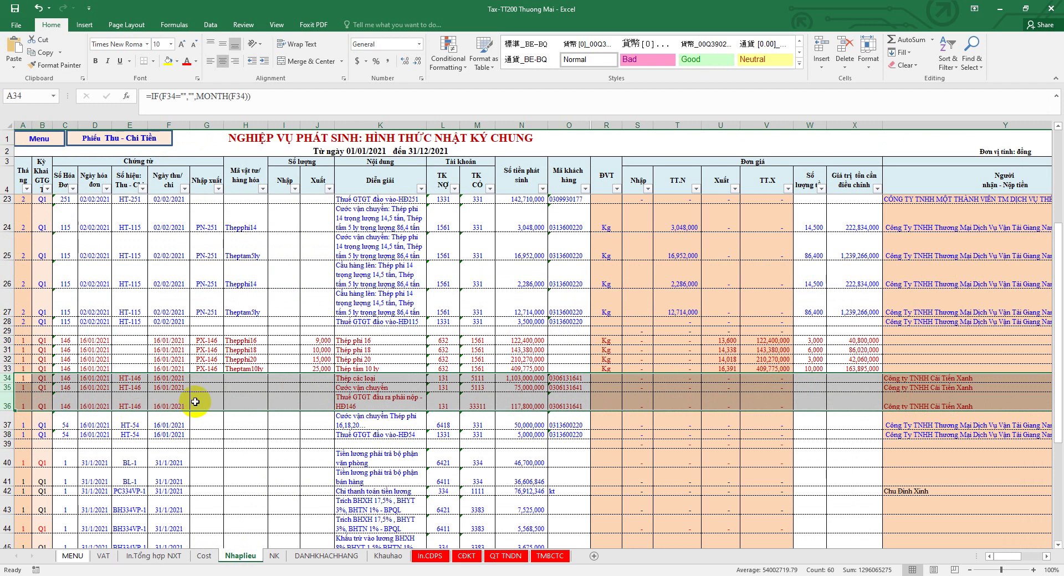
drag(9, 340, 10, 369)
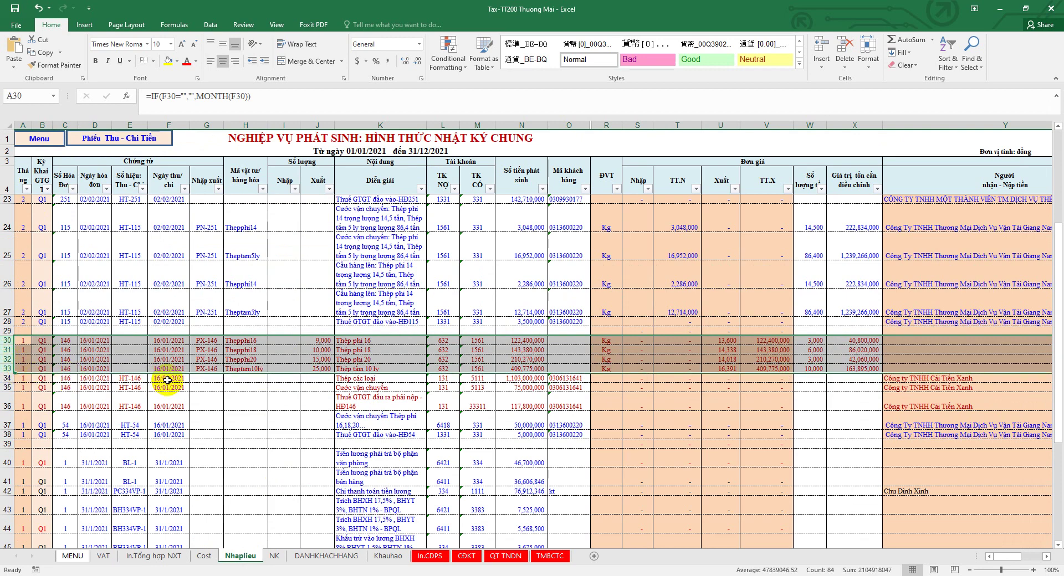
scroll(296, 368, up, 4)
scroll(367, 379, up, 1)
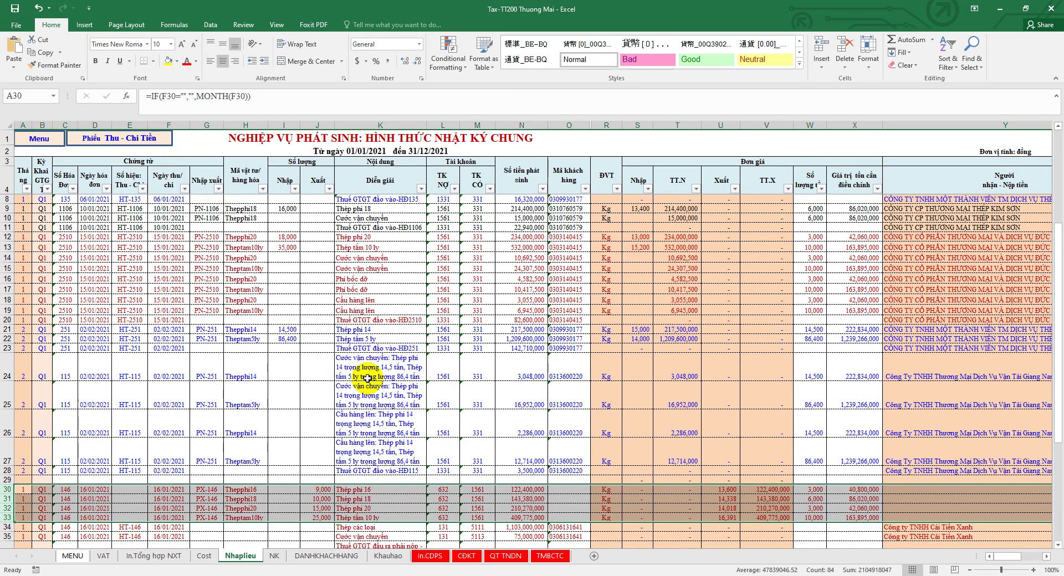
scroll(367, 380, up, 1)
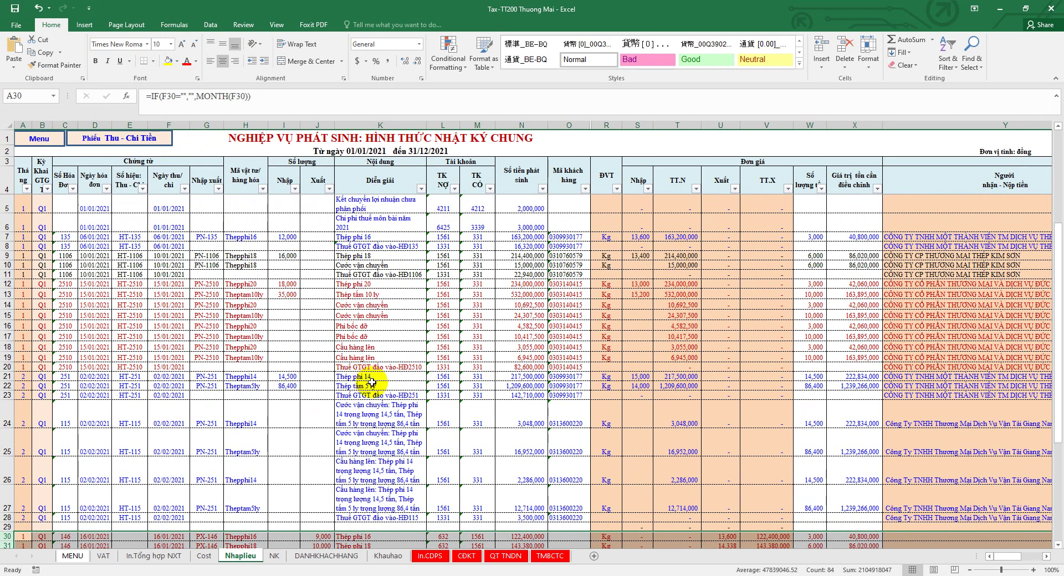
scroll(371, 383, down, 7)
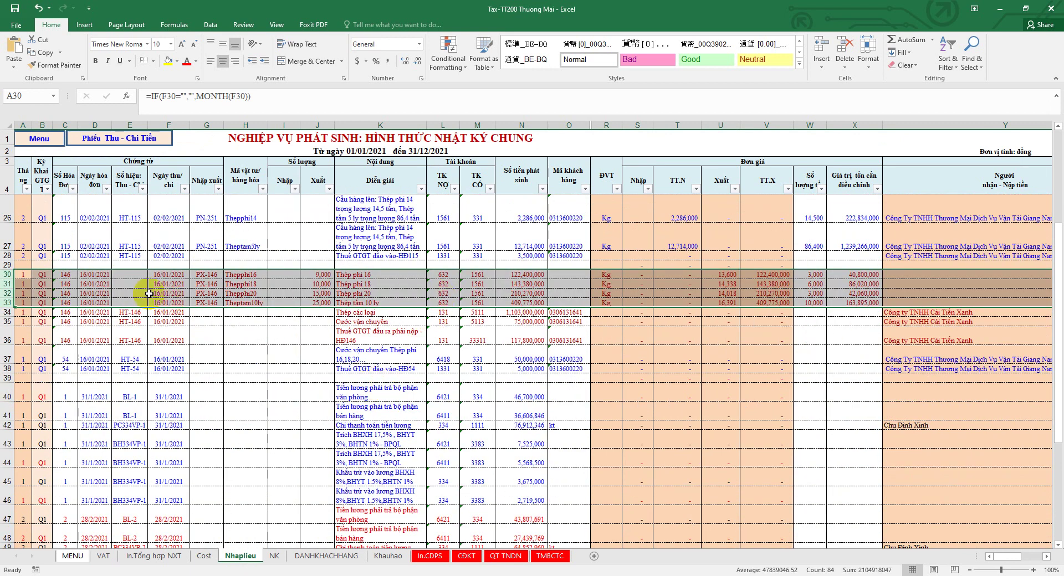
drag(8, 274, 8, 341)
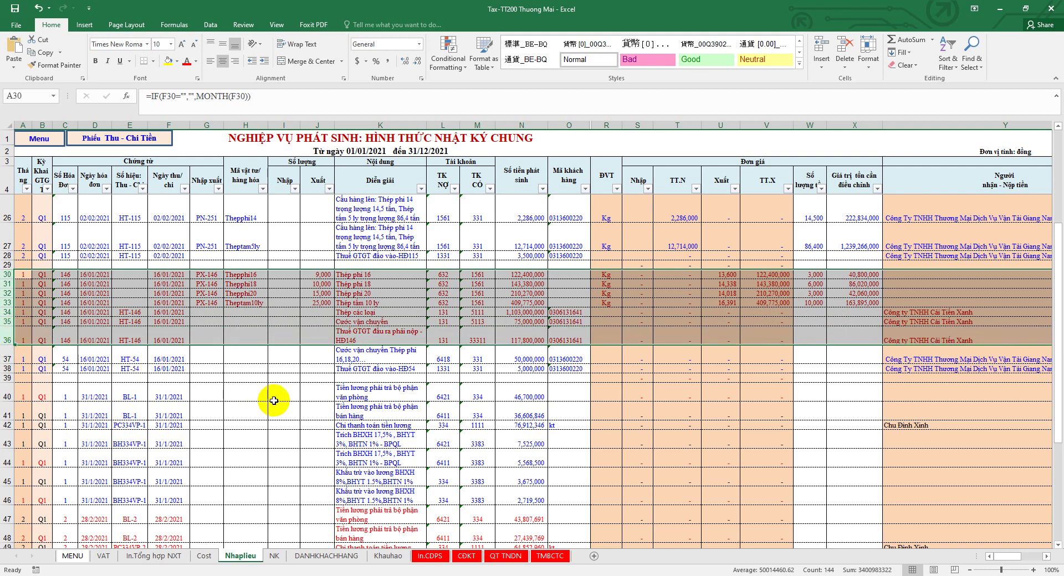
scroll(272, 400, down, 3)
scroll(276, 404, down, 2)
scroll(275, 404, up, 5)
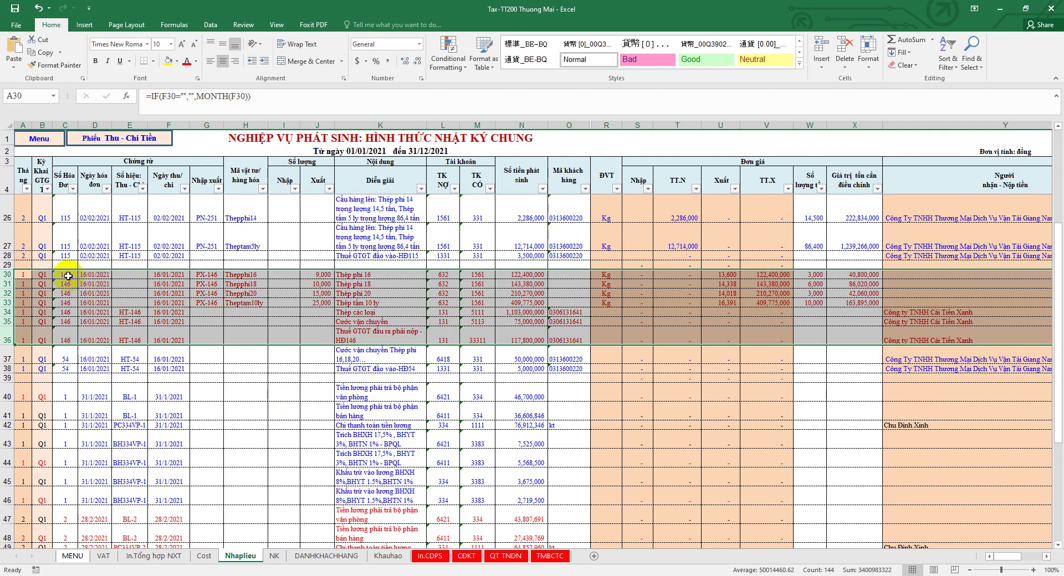
scroll(135, 395, down, 5)
scroll(136, 395, down, 7)
scroll(133, 382, up, 3)
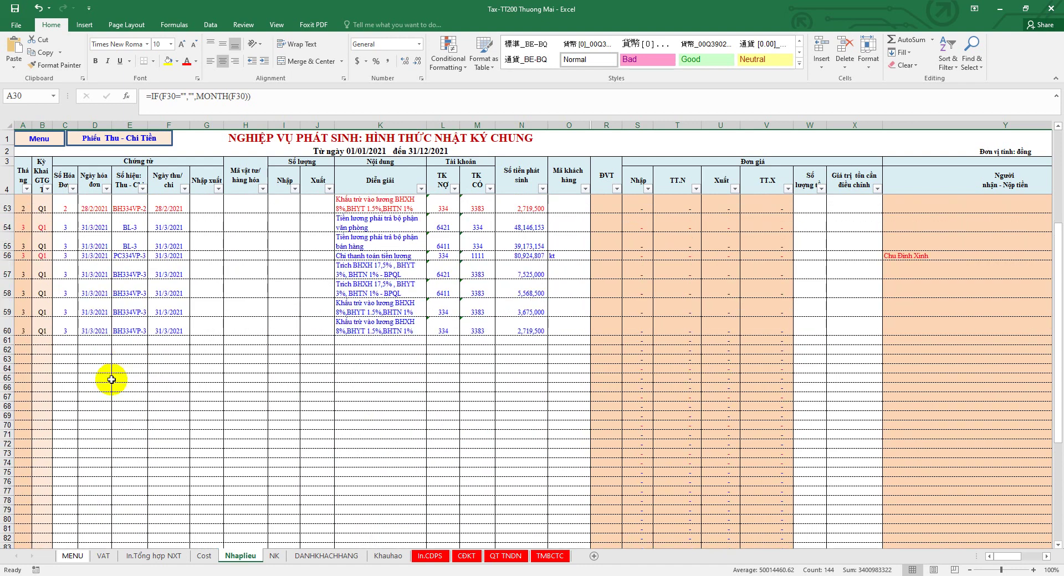
Step: On the VAT sheet, enter invoice number 147 and date 31/03/2021 in row 02 of the Q1/2021 sales list
click(259, 573)
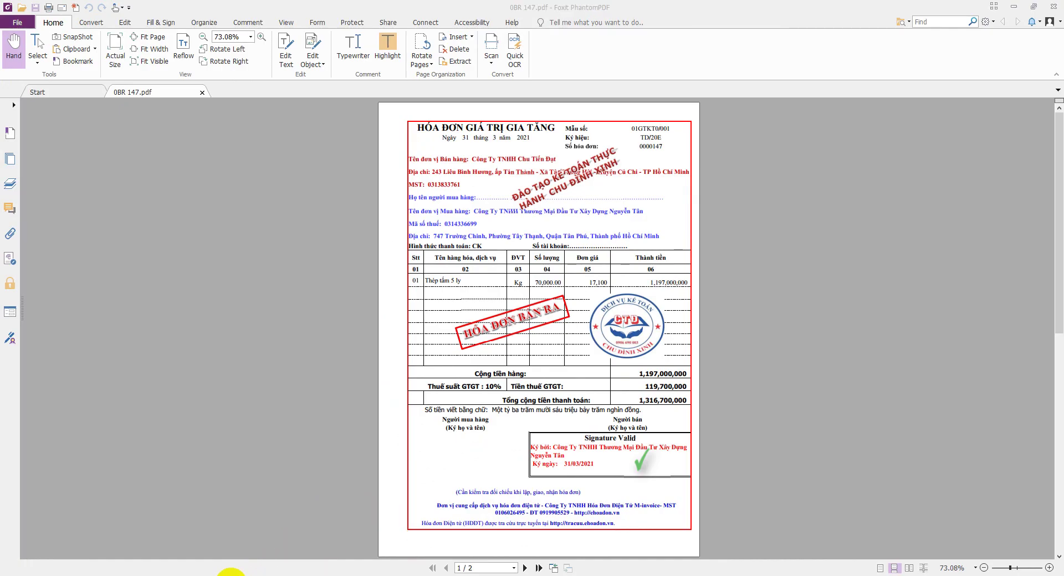
click(231, 574)
click(102, 556)
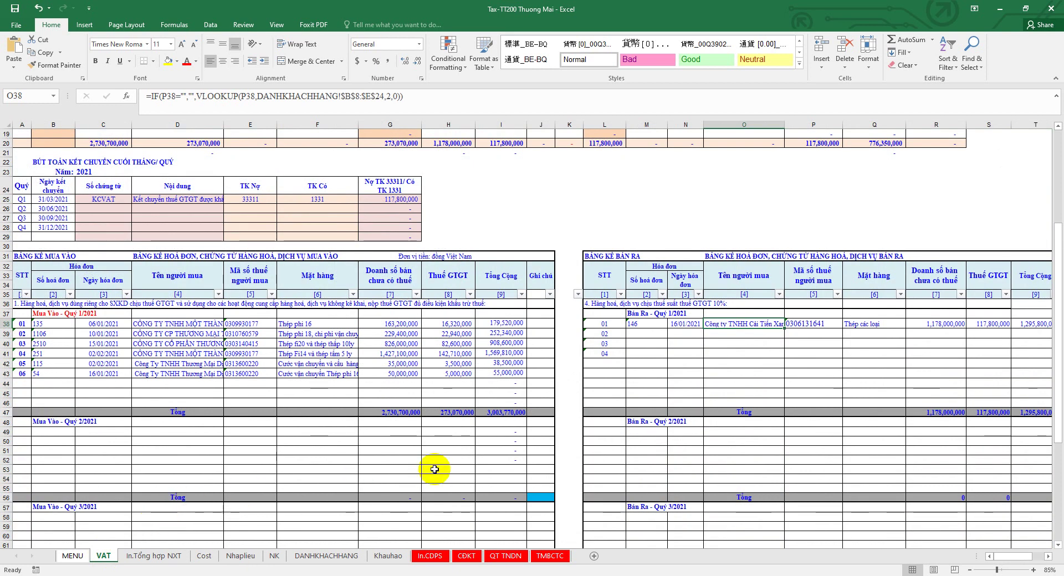
drag(1017, 557, 1025, 557)
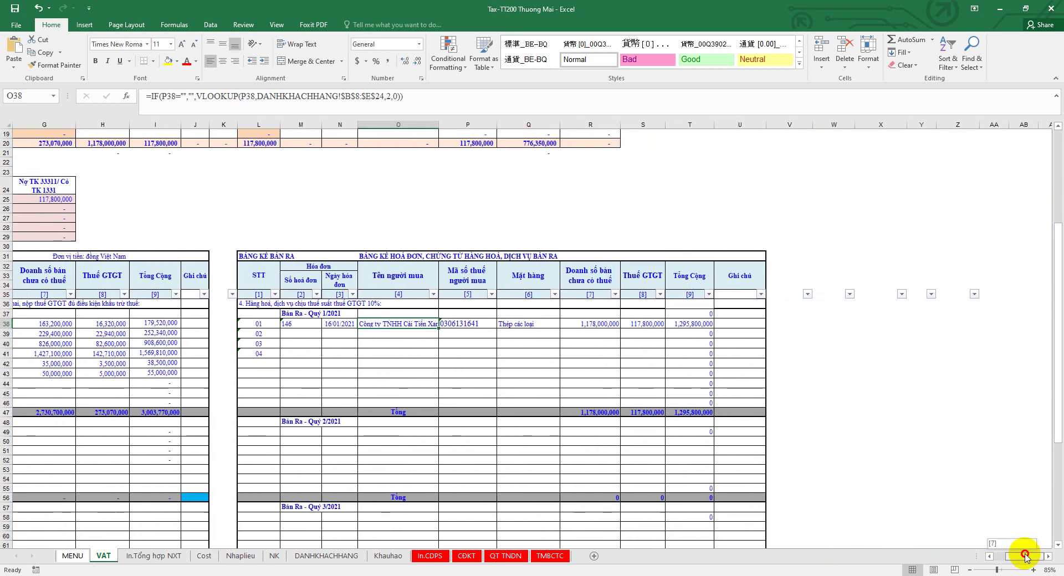
click(308, 334)
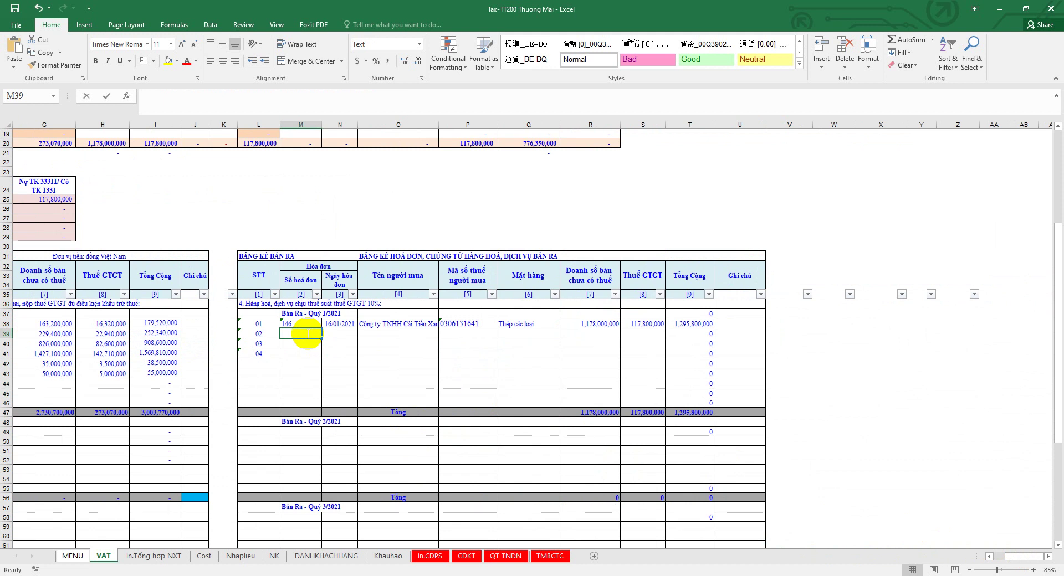
text(147)
click(332, 344)
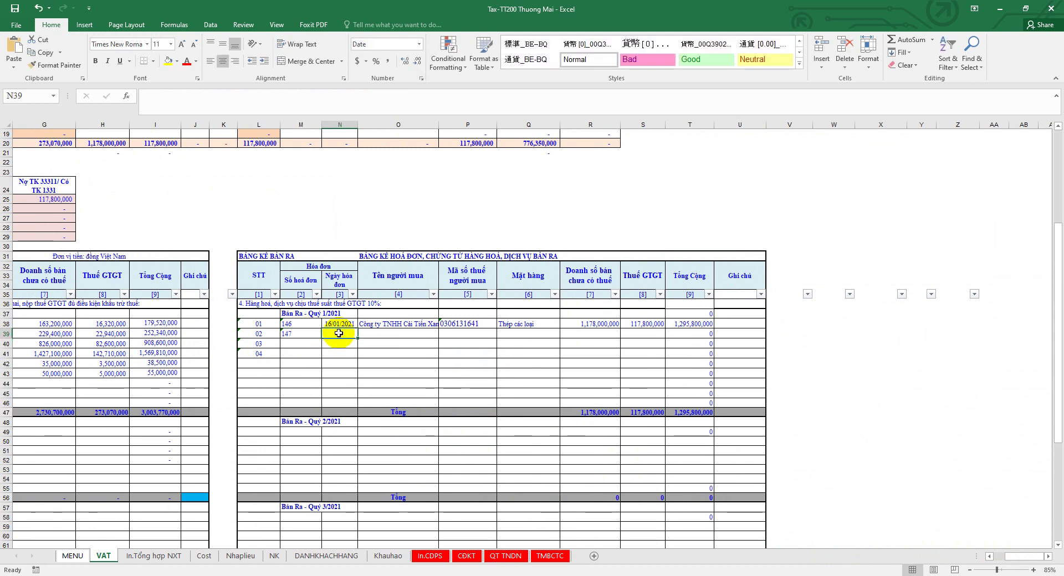
text(31/03/2021)
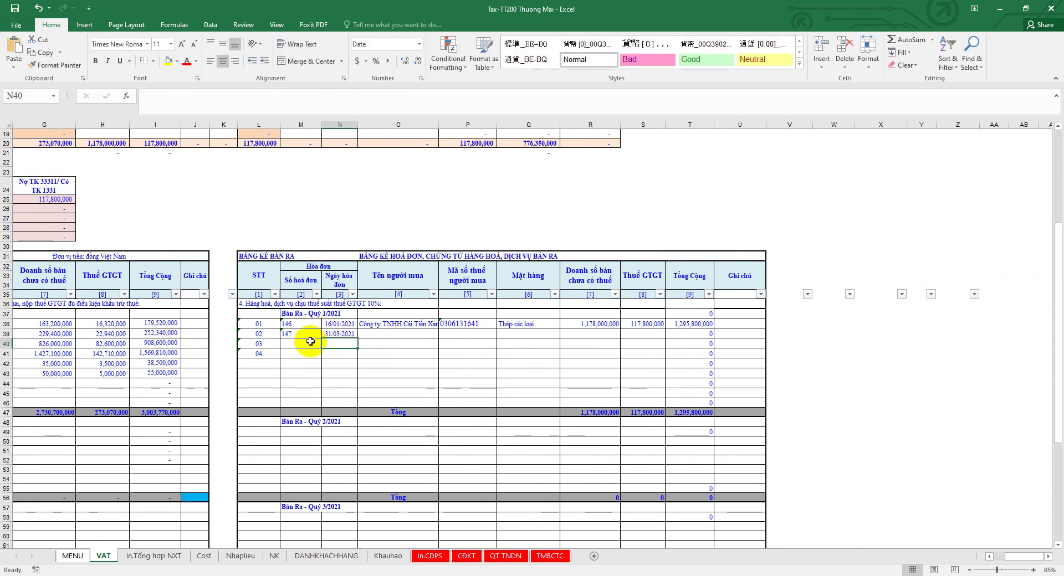
Step: On the DANHKHACHHANG sheet, widen the customer name column to fit and copy the customer code of the Nguyễn Tân company
click(388, 336)
click(319, 556)
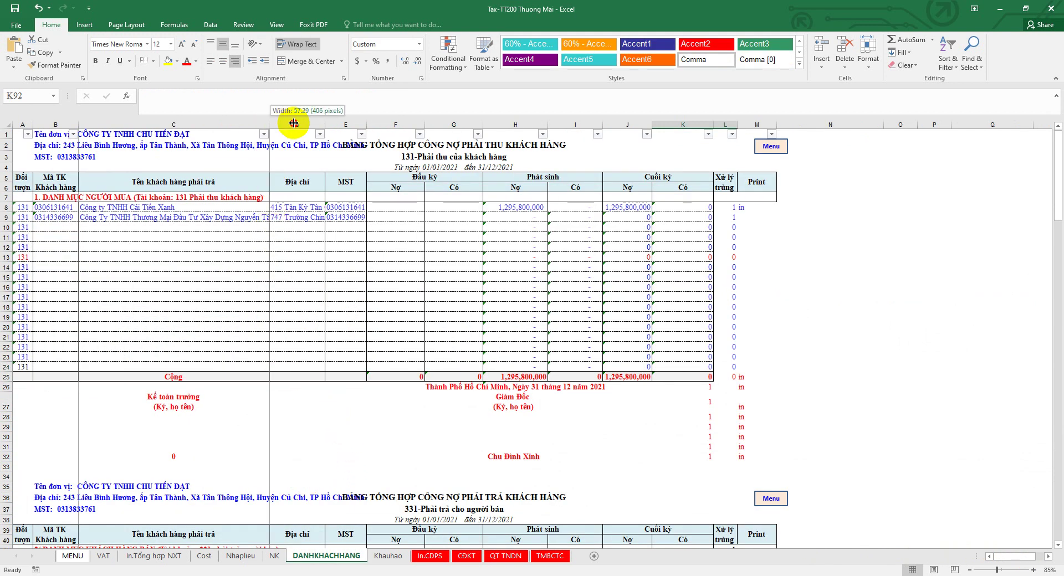
double_click(270, 124)
click(66, 220)
right_click(67, 220)
click(142, 261)
drag(372, 219, 52, 221)
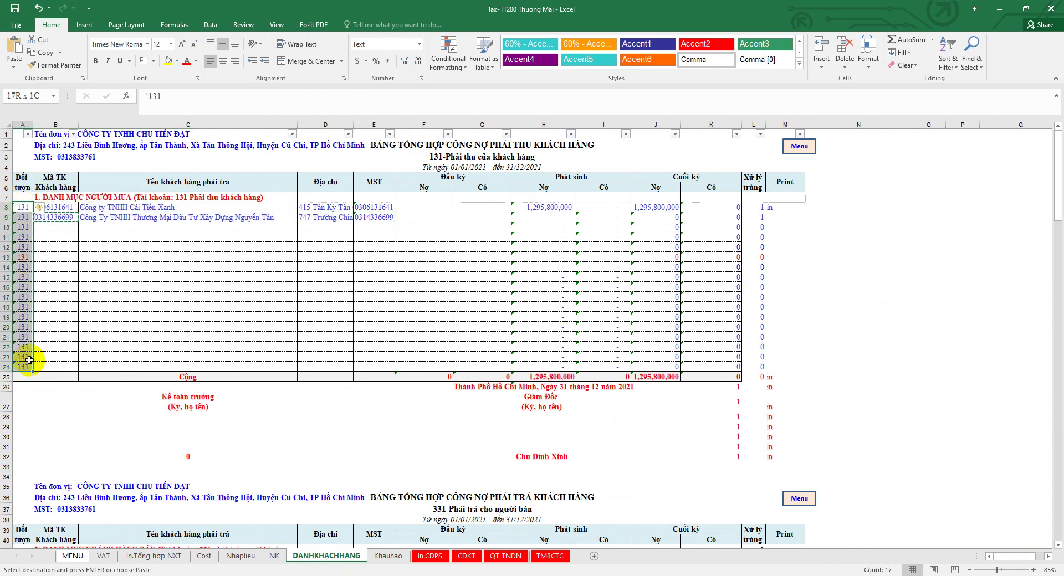
click(66, 217)
right_click(66, 217)
key(Escape)
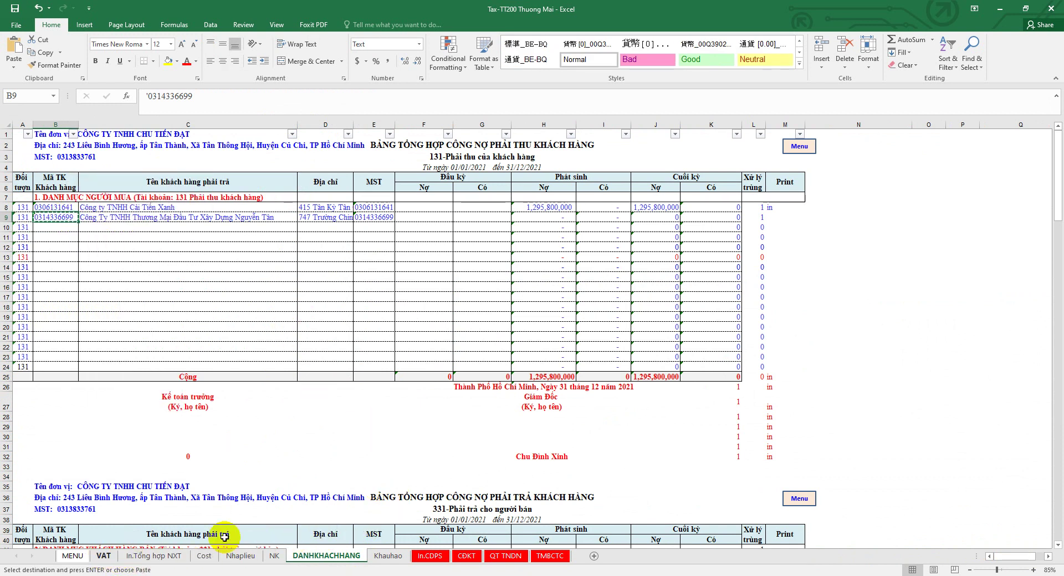
Step: Paste the buyer's tax code into the invoice 147 row of the VAT sheet and fill the buyer name lookup formula down from invoice 146
click(104, 557)
right_click(455, 334)
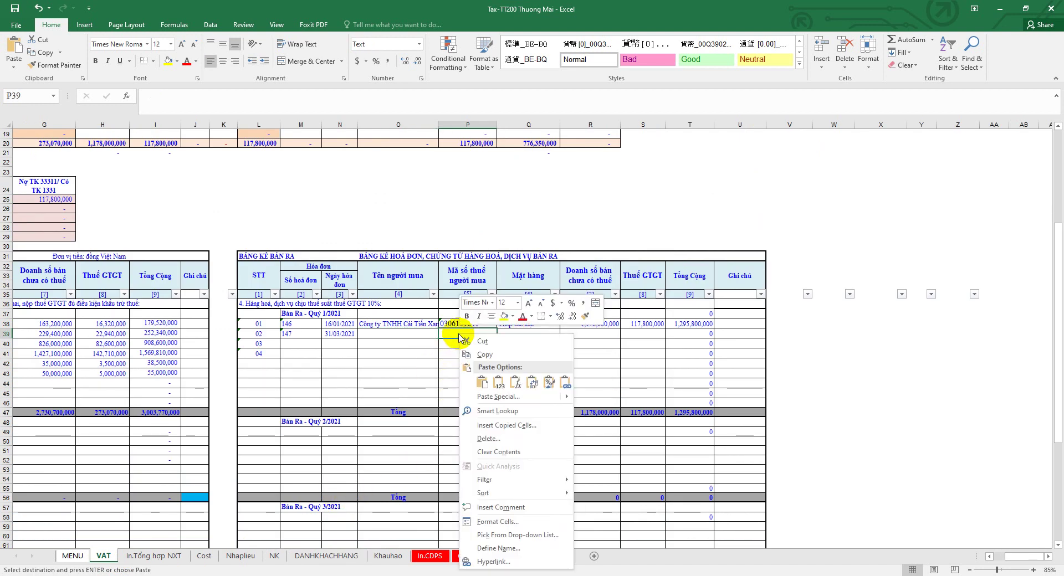
click(489, 378)
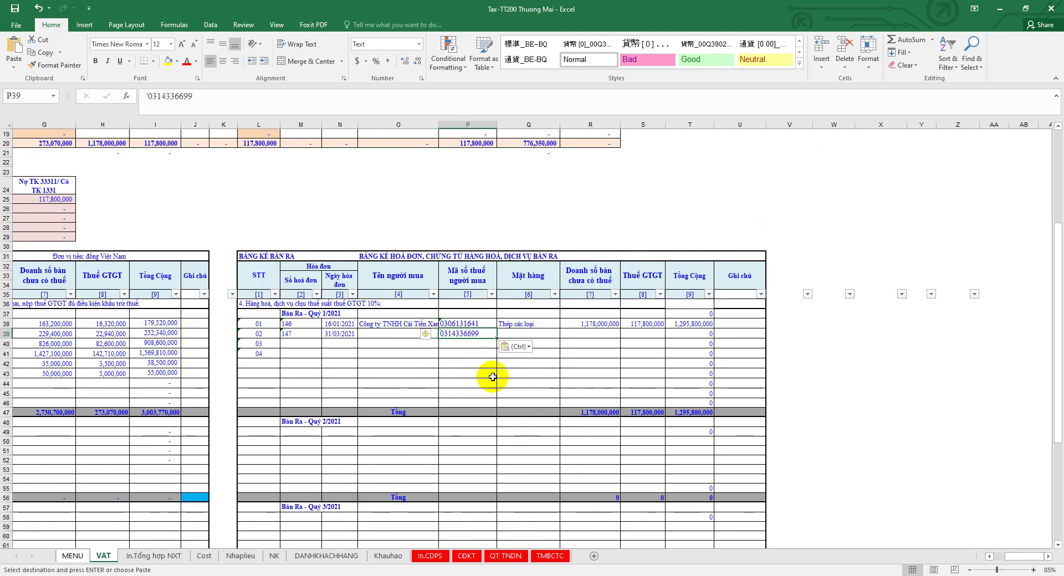
click(408, 323)
drag(438, 328, 437, 339)
click(422, 333)
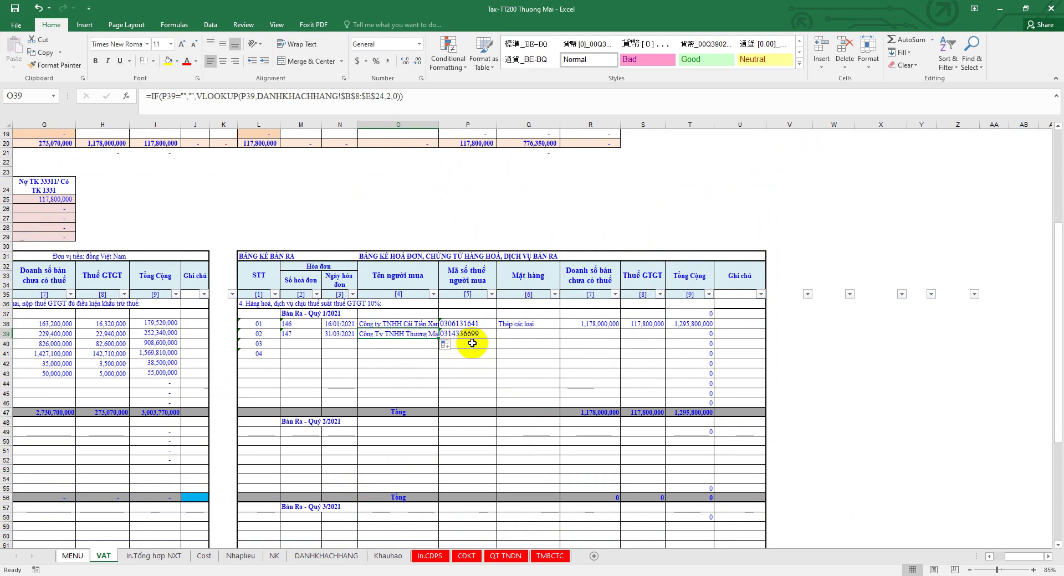
Step: Copy the item name "Thép tấm 5 ly" from the invoice PDF into the Mặt hàng cell of the invoice 147 row
click(522, 333)
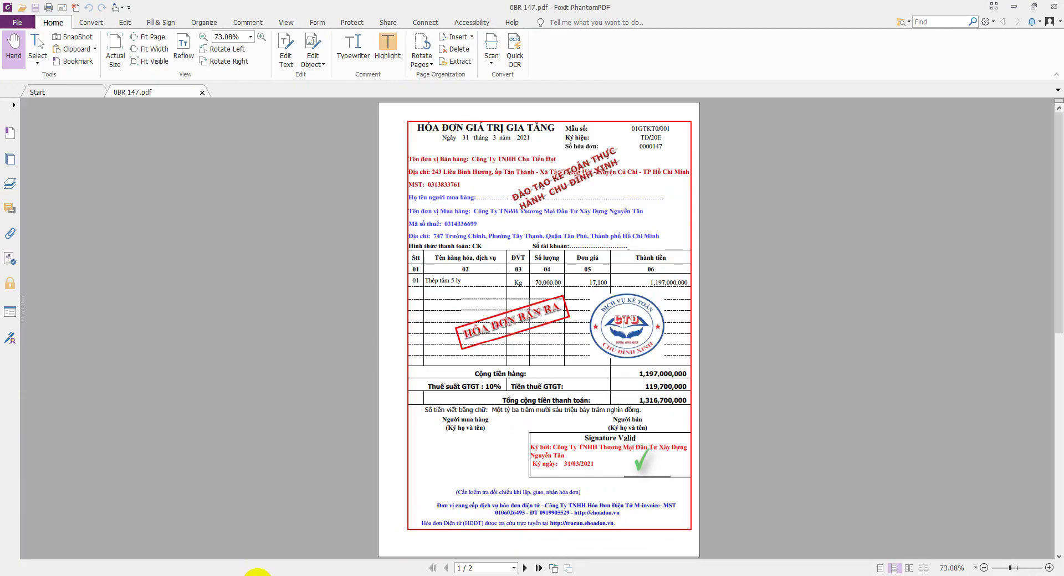
click(254, 572)
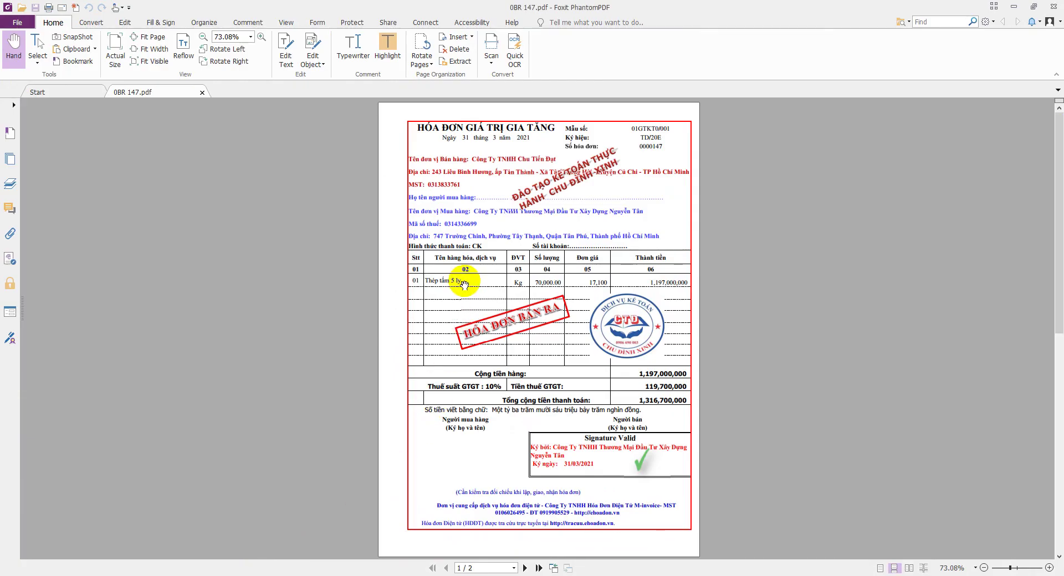
drag(462, 277, 428, 277)
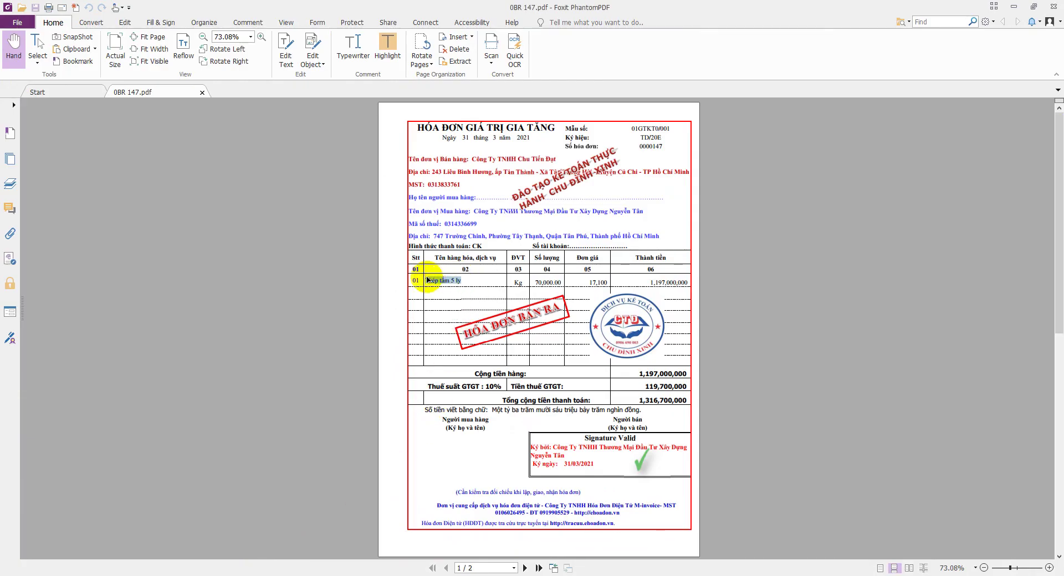
click(238, 575)
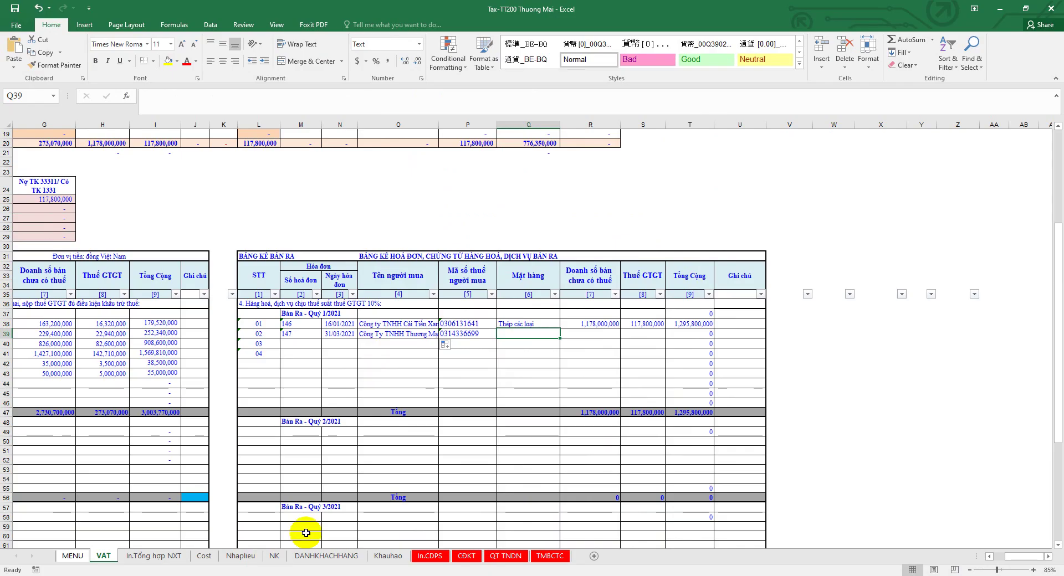
right_click(507, 333)
click(550, 382)
Step: Copy the pre-tax total 1,197,000,000 from the invoice PDF into the pre-tax sales cell of the invoice 147 row
click(593, 331)
click(271, 573)
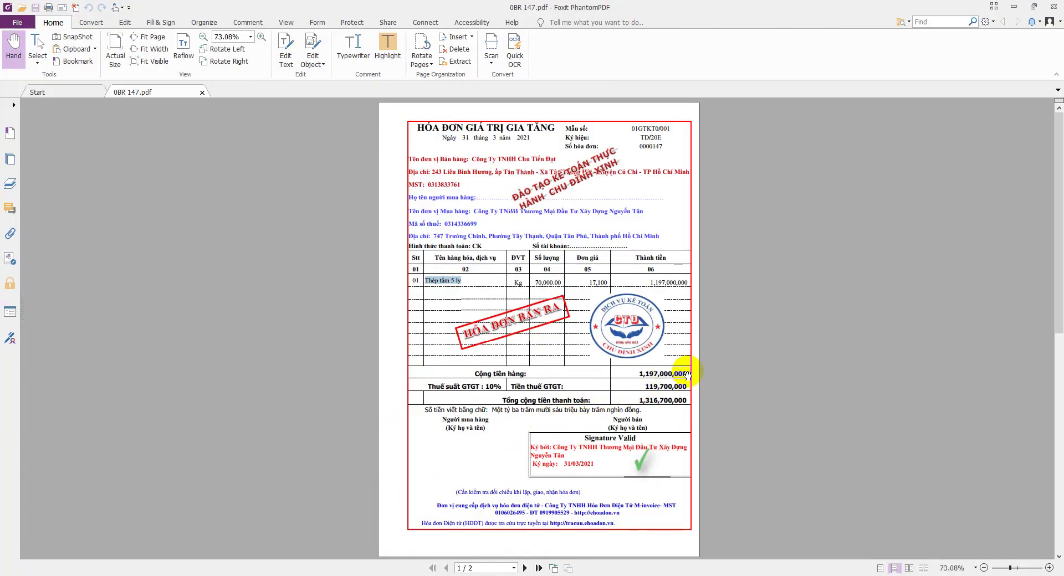
drag(687, 372, 637, 375)
key(ctrl+c)
click(241, 574)
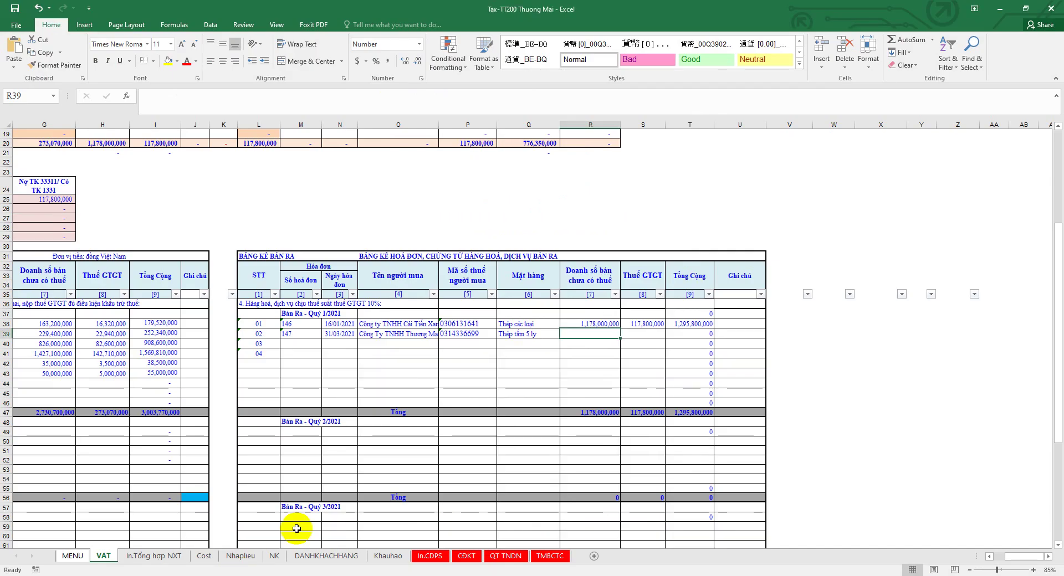
right_click(587, 331)
click(630, 372)
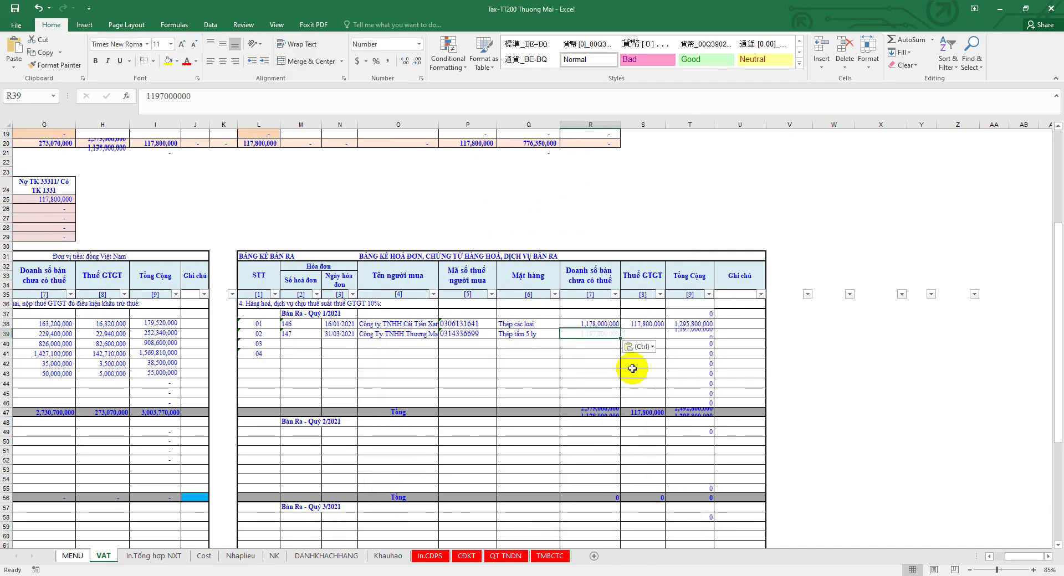
Step: Copy the VAT amount 119,700,000 from the invoice PDF into the Thuế GTGT cell of the invoice 147 row and save the workbook
click(639, 333)
click(642, 325)
click(263, 575)
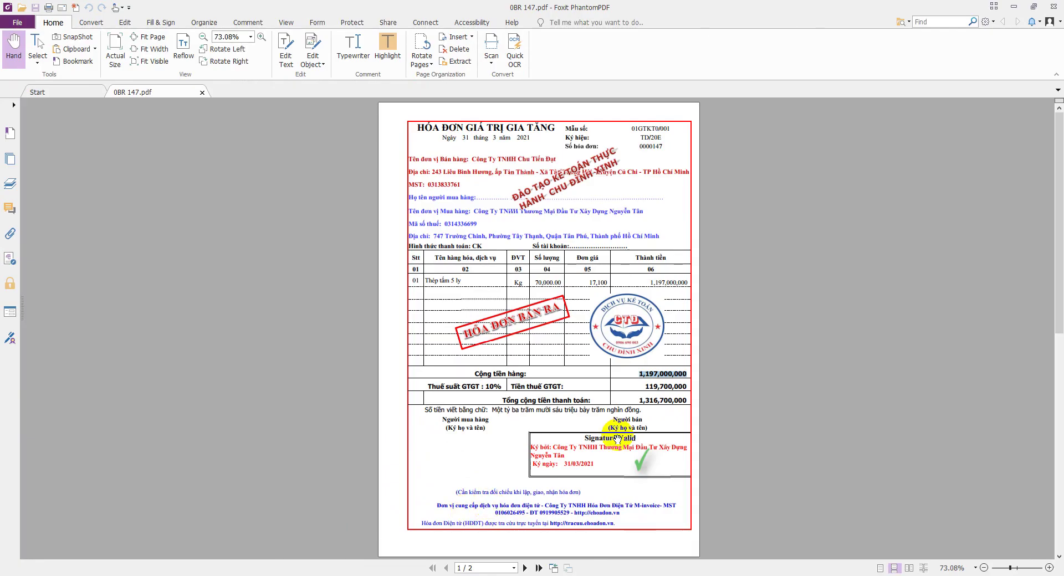
drag(687, 384, 655, 383)
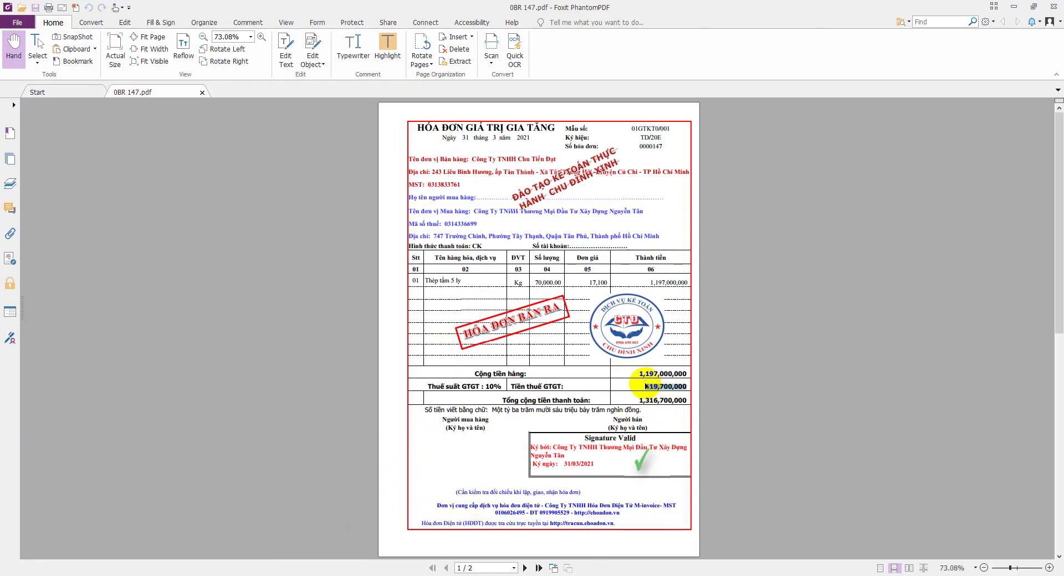
click(239, 574)
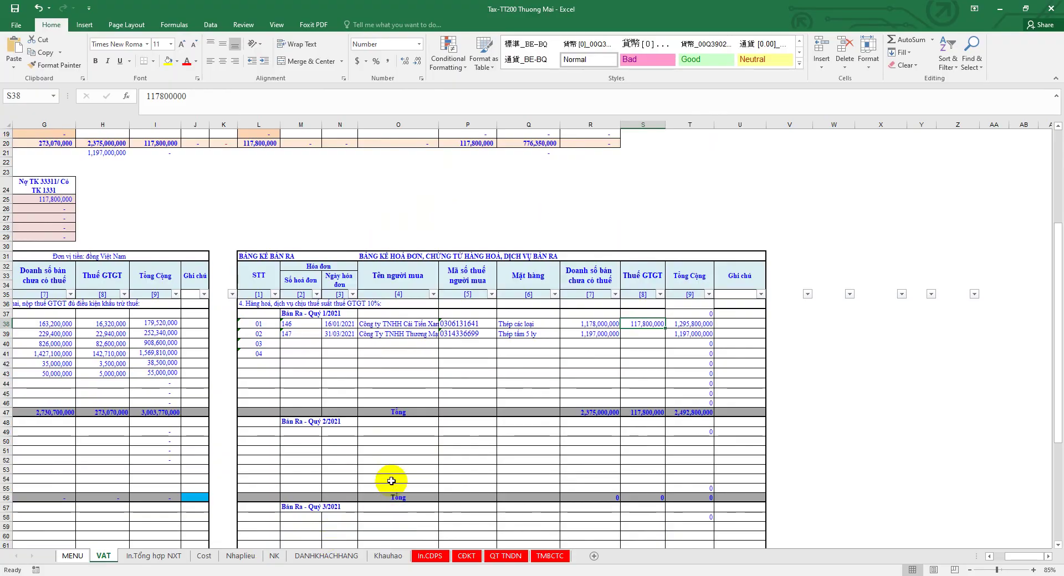
right_click(642, 334)
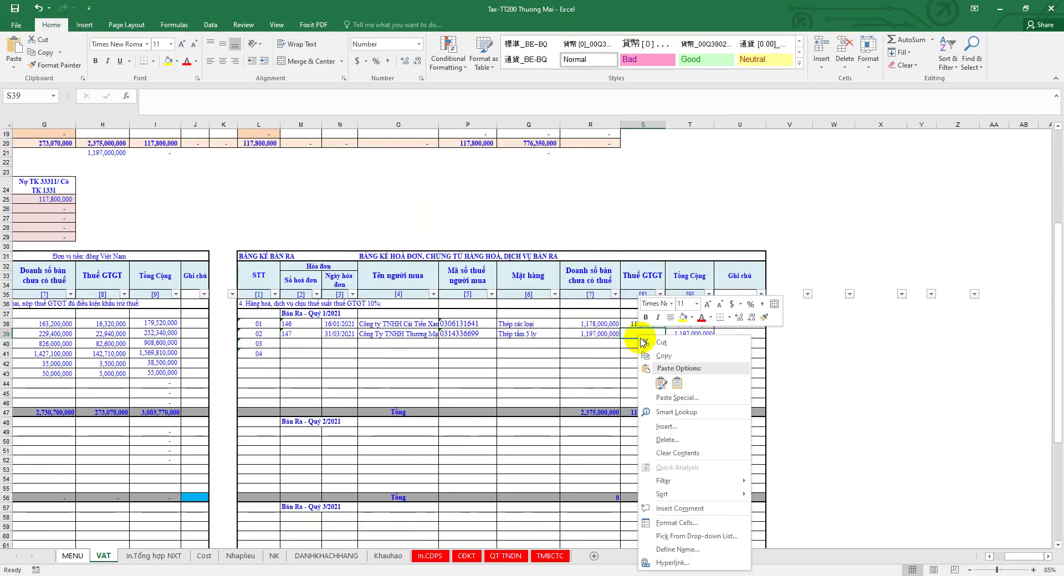
click(677, 379)
click(504, 344)
click(15, 7)
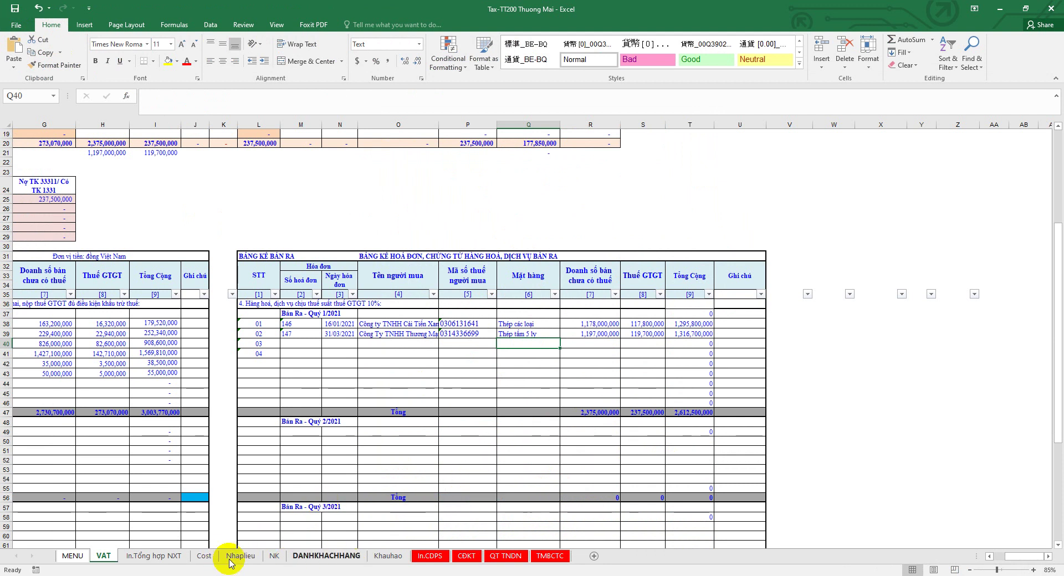
Step: On the Nhaplieu sheet, enter invoice number 147 and invoice date 31/03/2021 in the first empty row, row 61
click(166, 556)
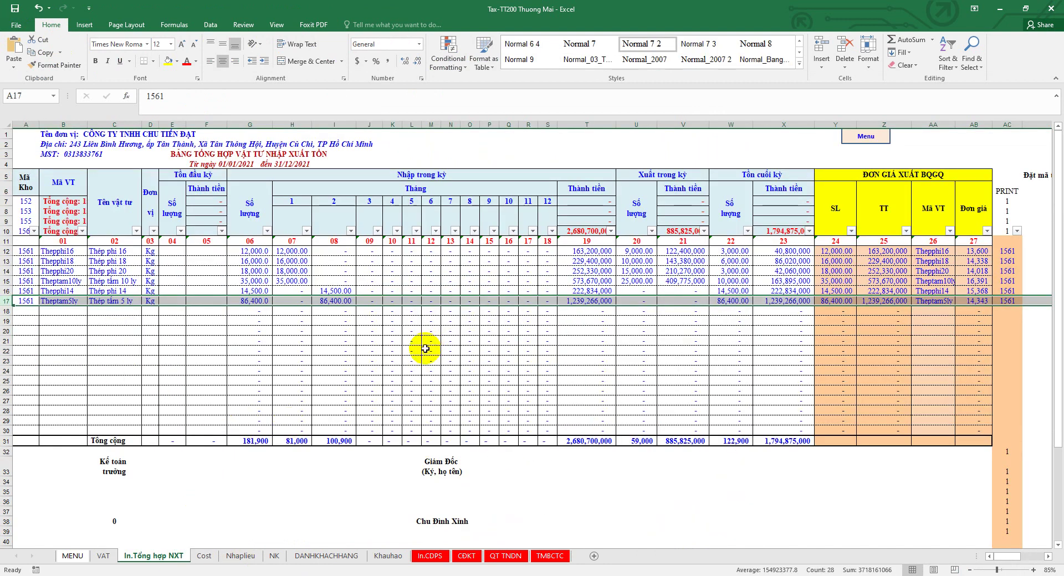
click(241, 556)
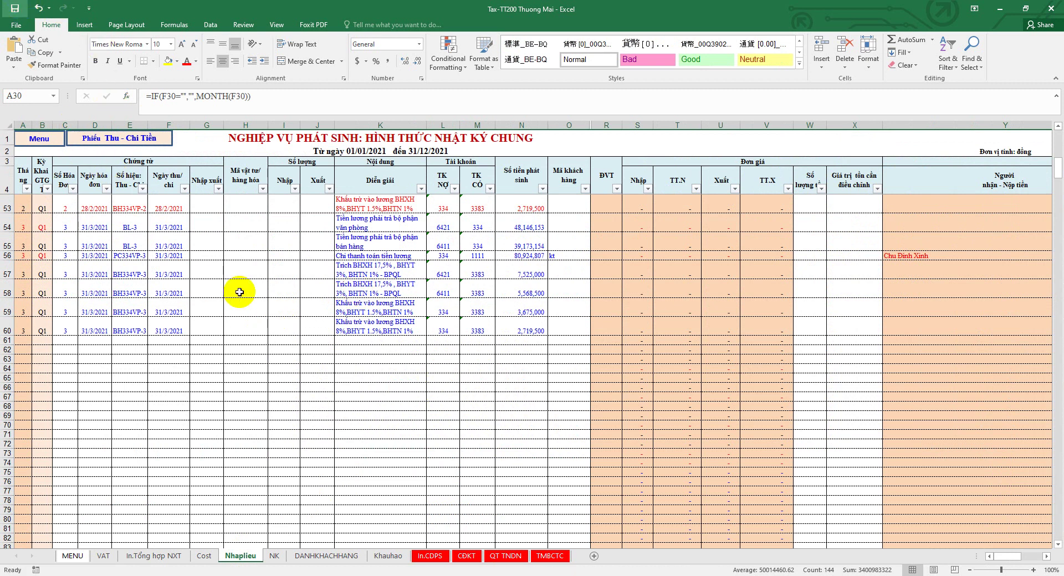
click(72, 343)
text(147)
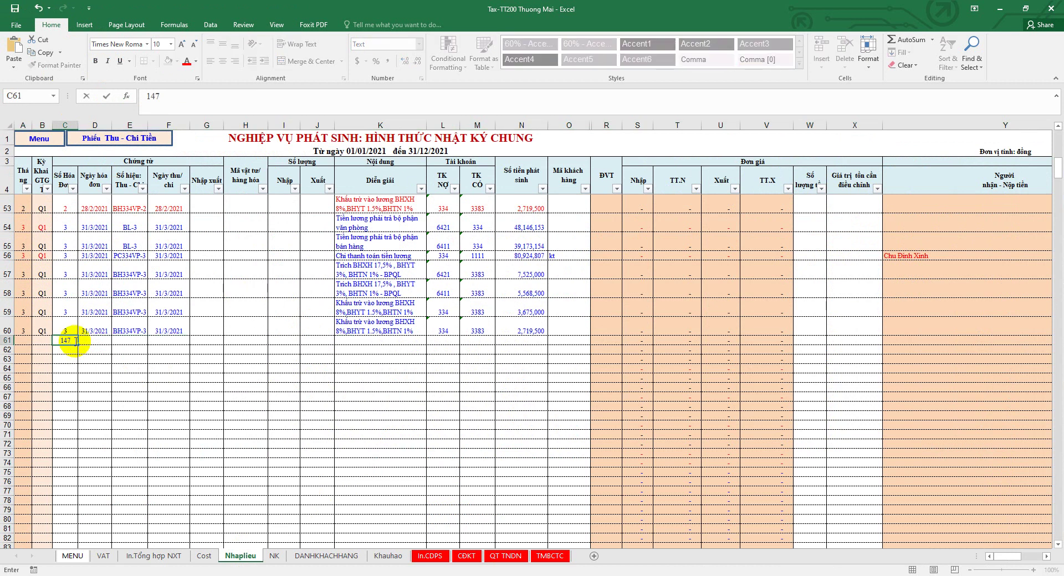
click(102, 339)
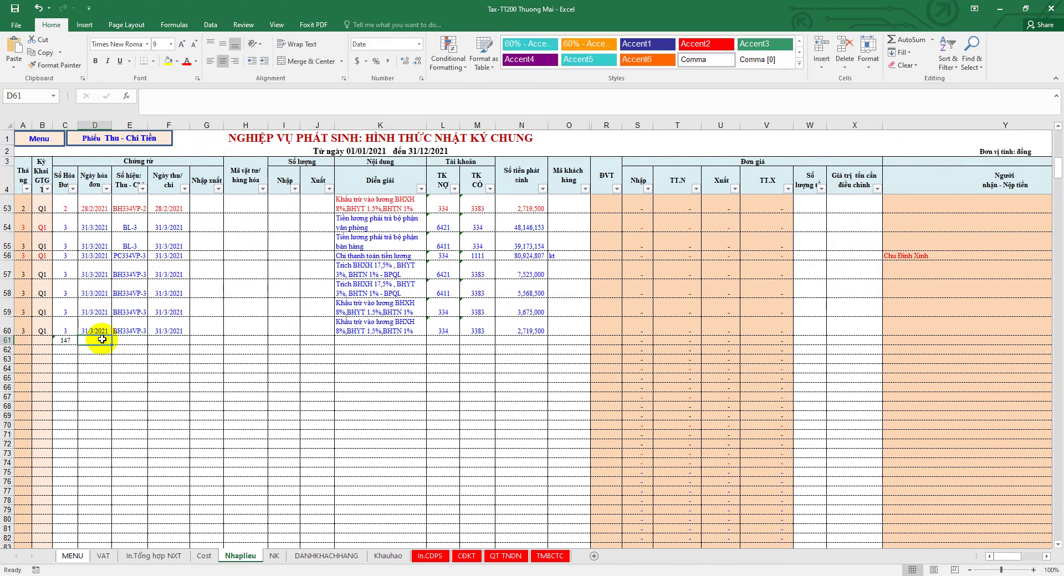
text(31/03/2021)
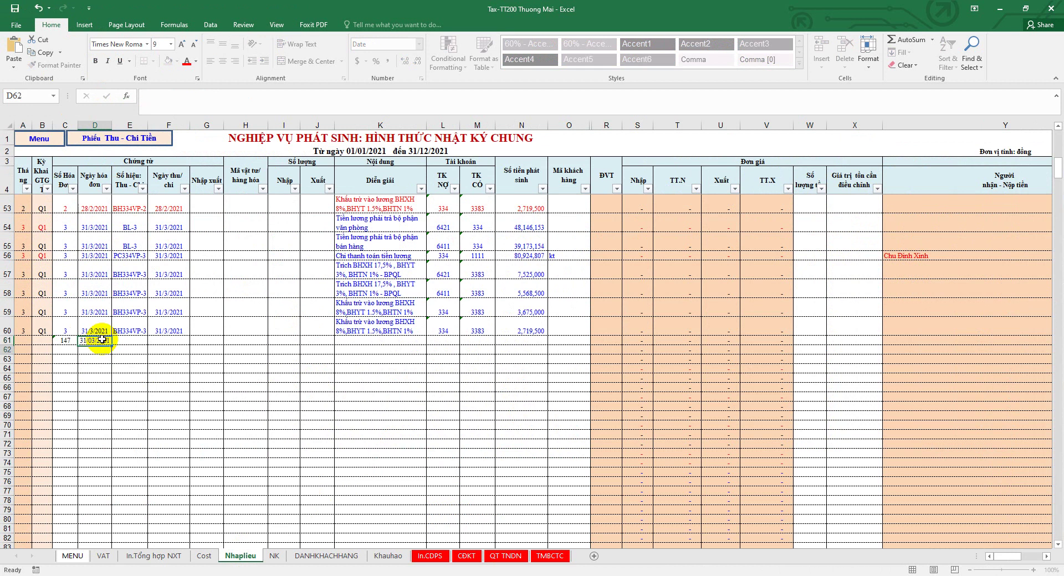
Step: Duplicate the invoice number and date of row 61 into row 62
click(102, 340)
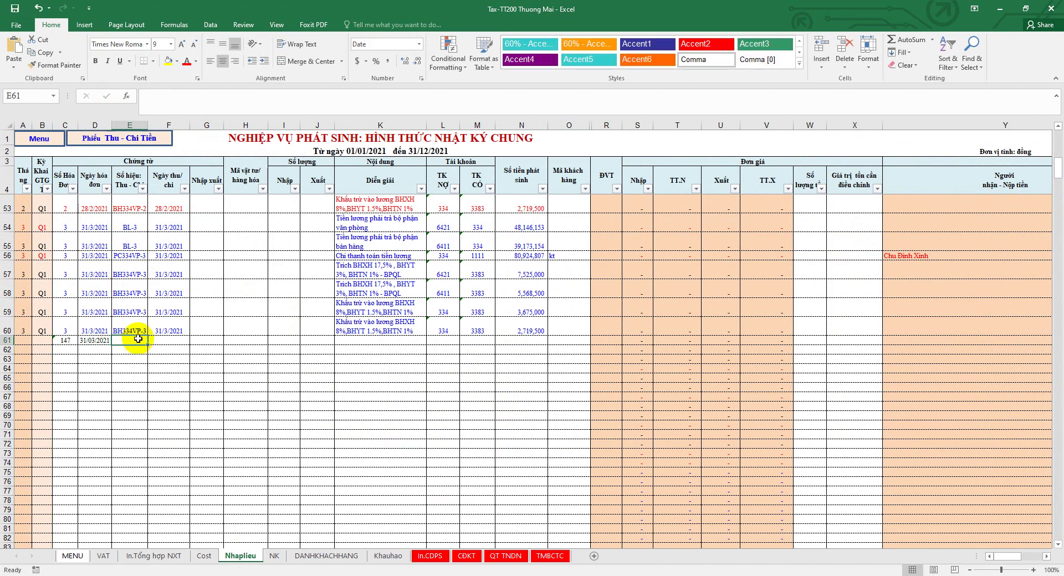
shift+click(74, 339)
key(ctrl+c)
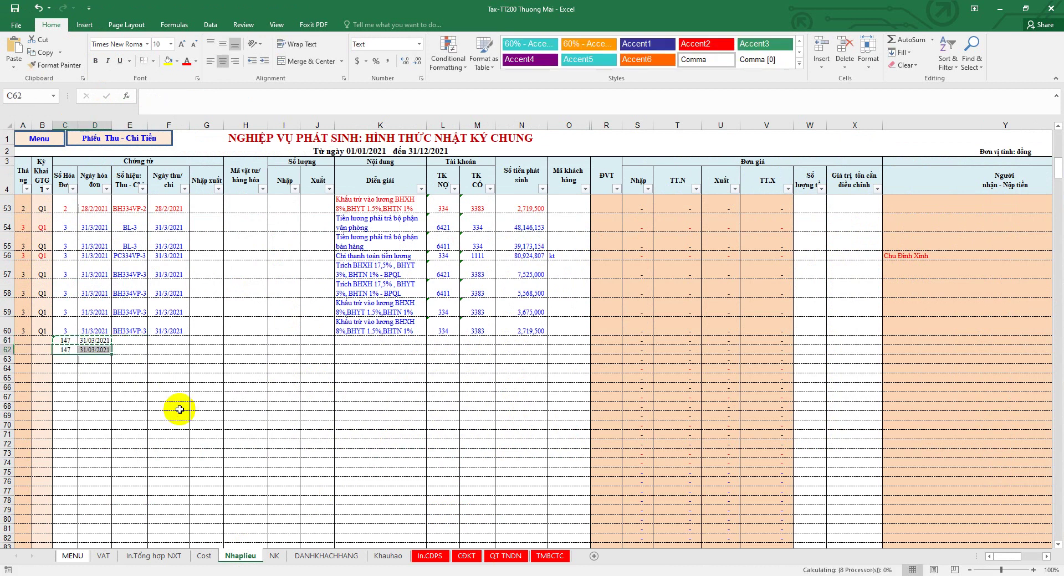
click(271, 574)
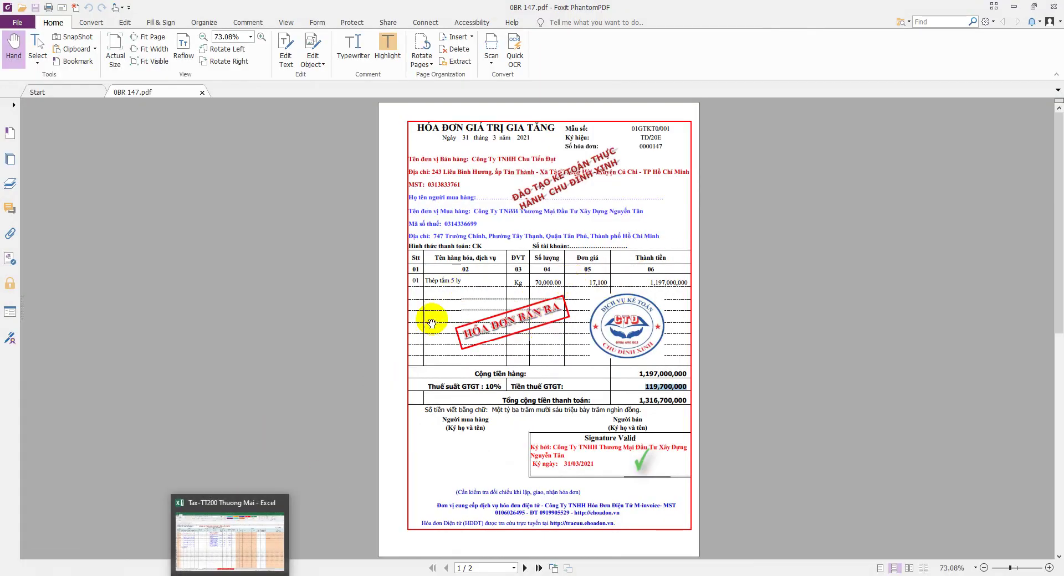
click(235, 574)
key(Down)
key(ctrl+v)
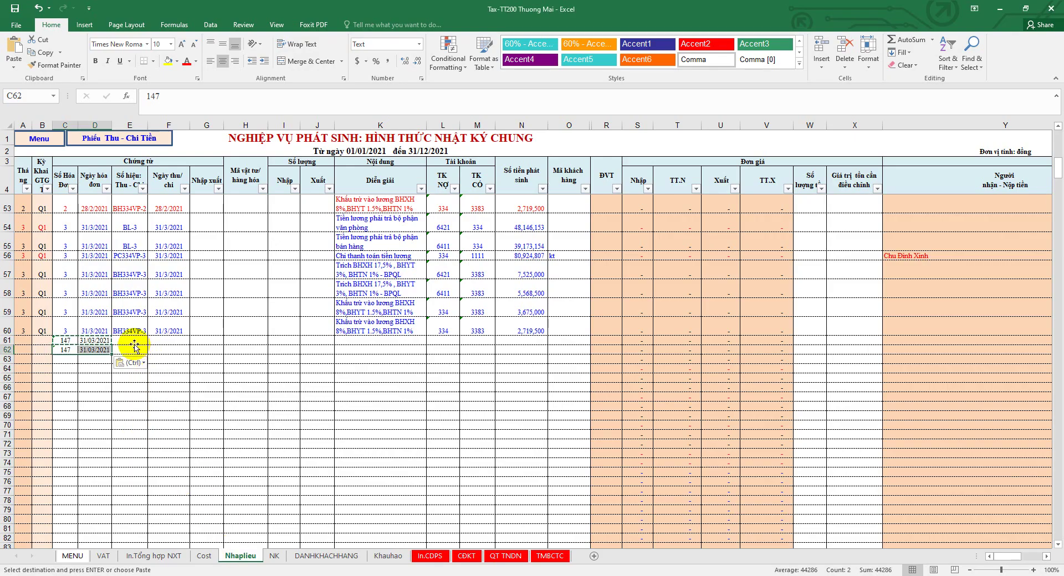
Step: Copy the "HT-" document number formula from an invoice 146 row into the Số hiệu cells of rows 61 and 62
click(135, 343)
scroll(152, 357, up, 8)
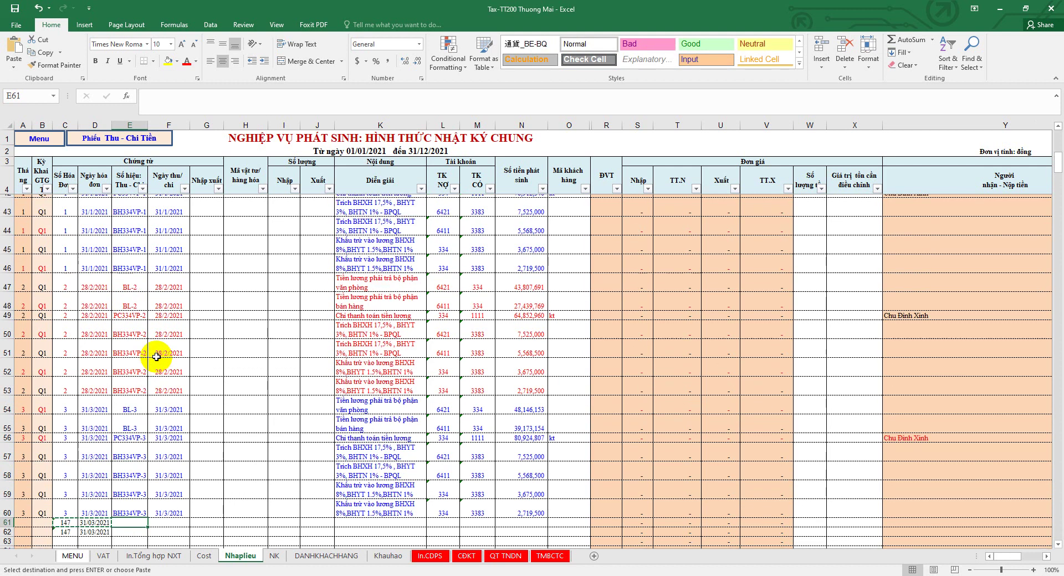
scroll(158, 355, up, 1)
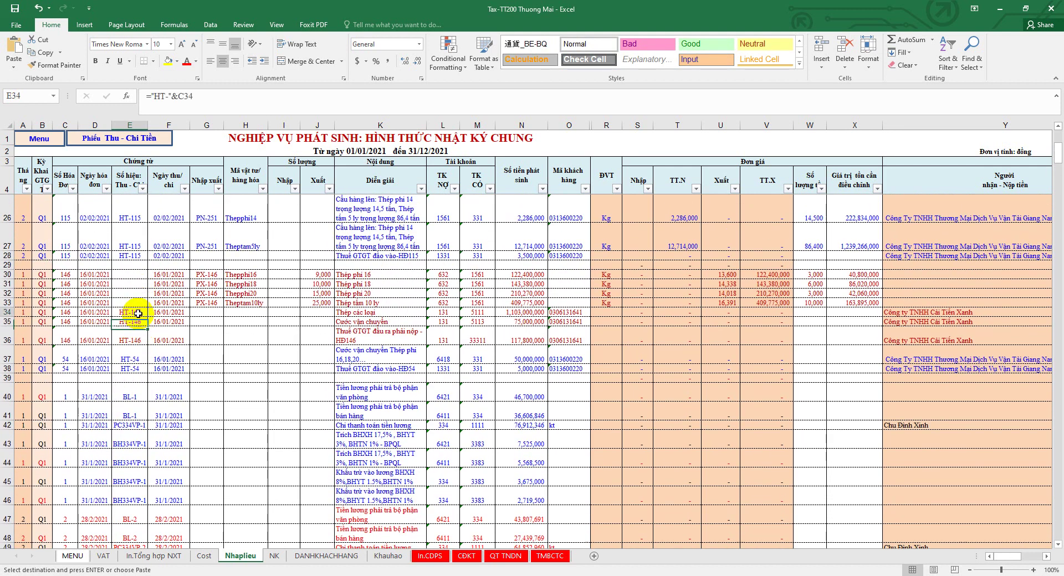
scroll(143, 392, down, 8)
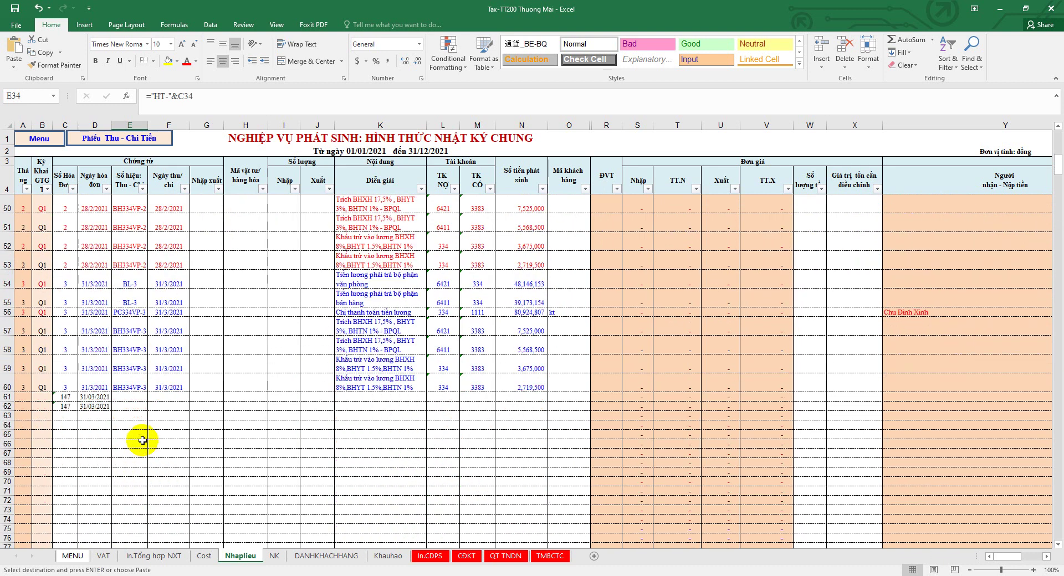
drag(135, 399, 132, 406)
key(ctrl+v)
Step: Link the Ngày thu/chi date in F61 to the invoice date with =D61 and fill it down to row 62
click(163, 398)
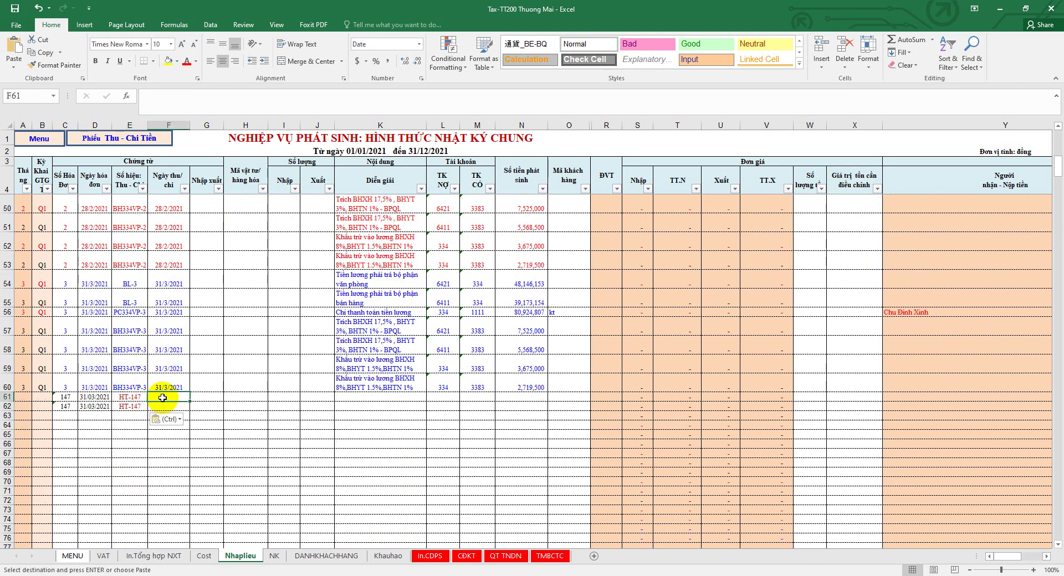
text(=)
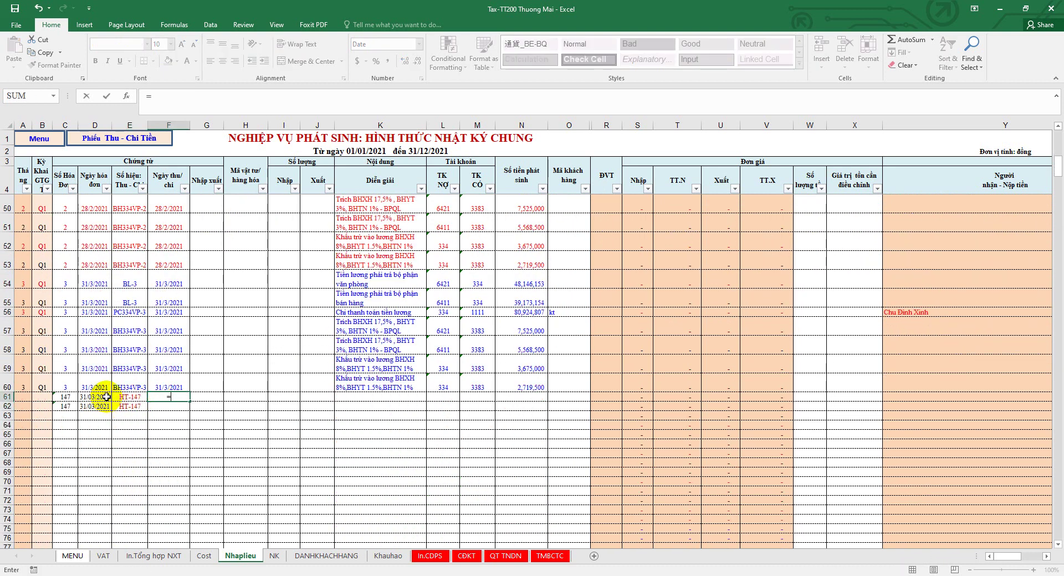
key(Return)
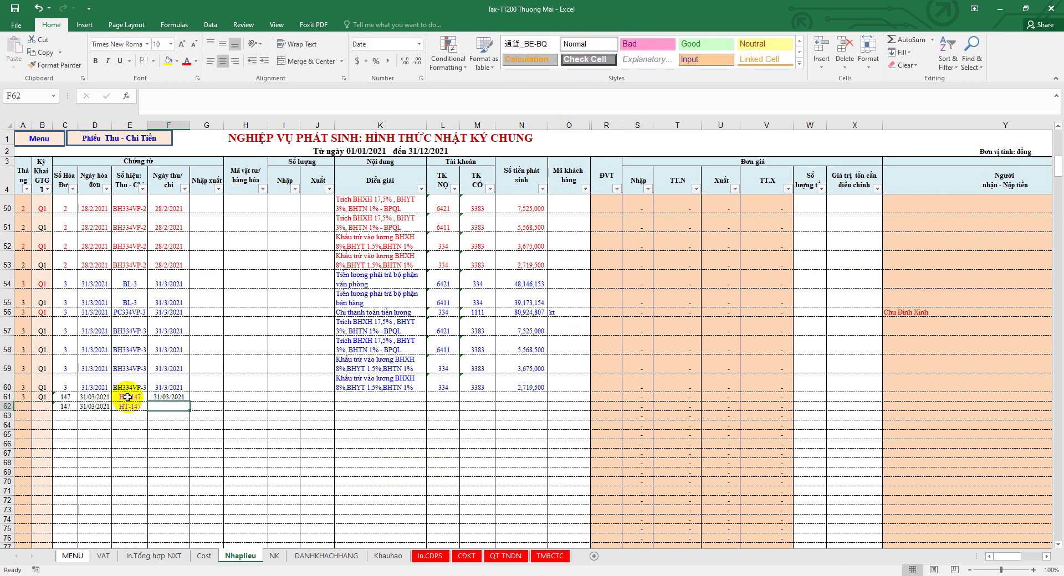
click(131, 398)
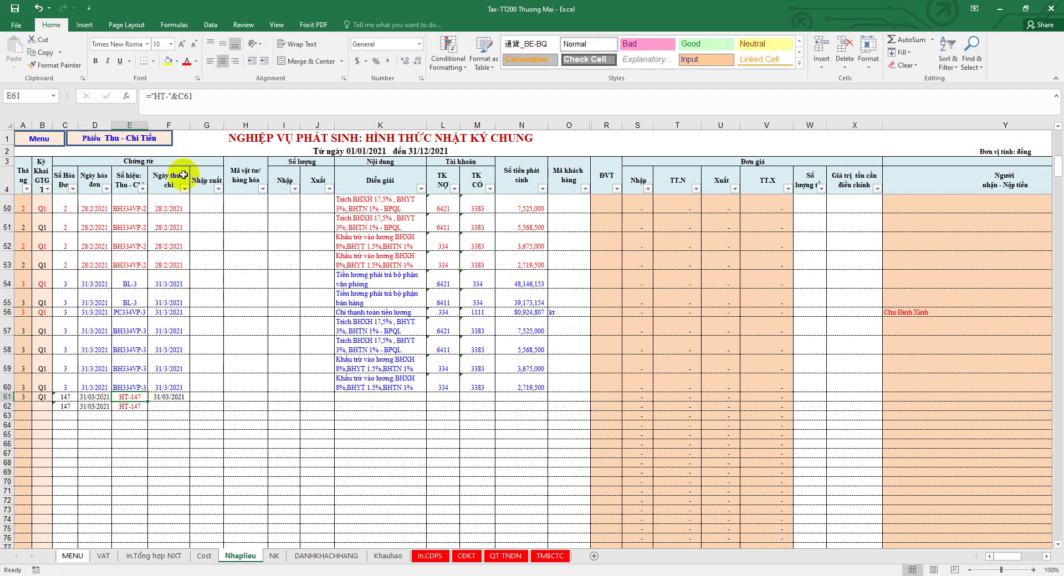
click(169, 396)
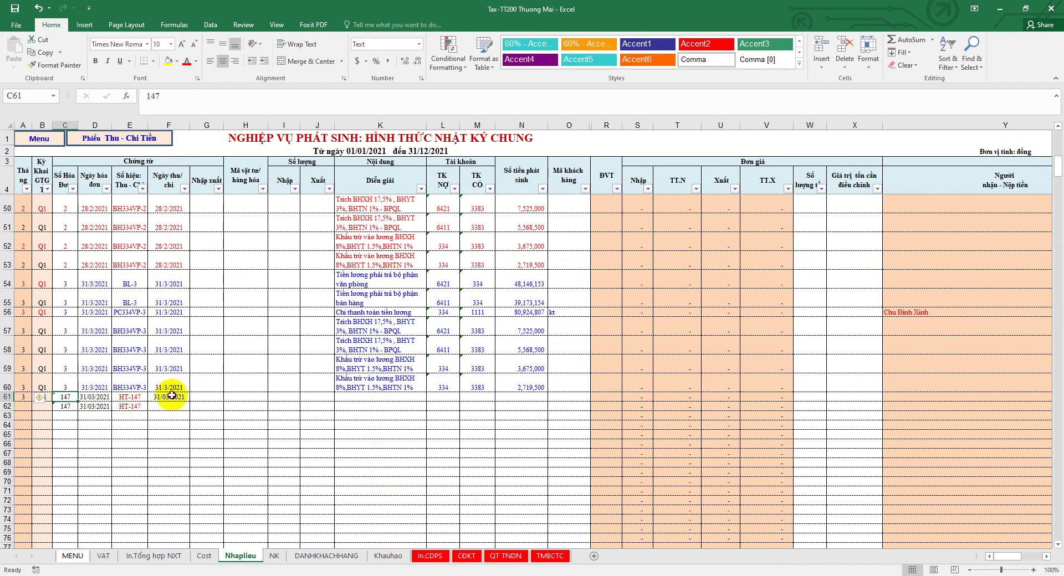
drag(192, 402, 191, 408)
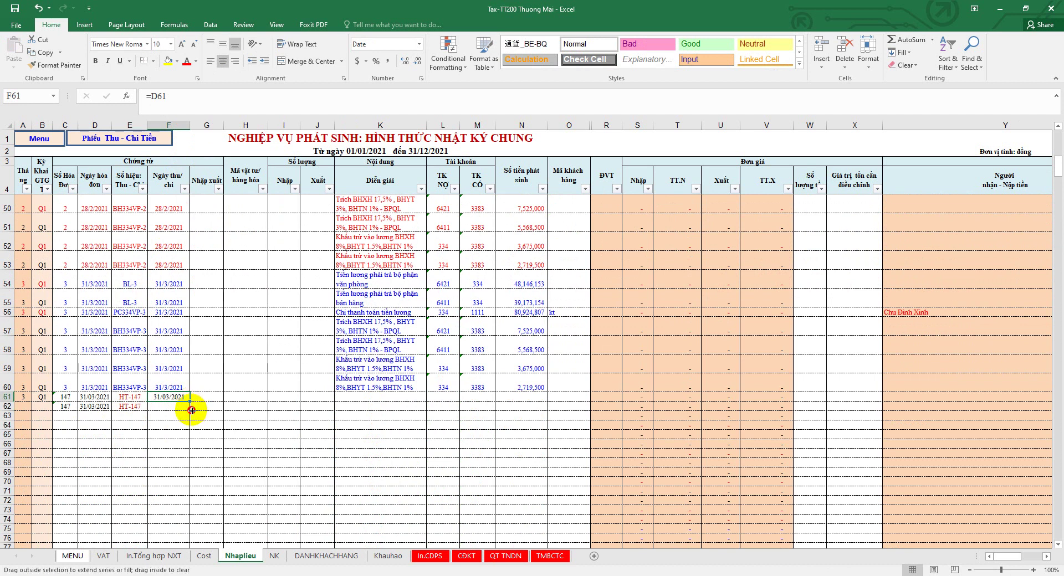
click(348, 405)
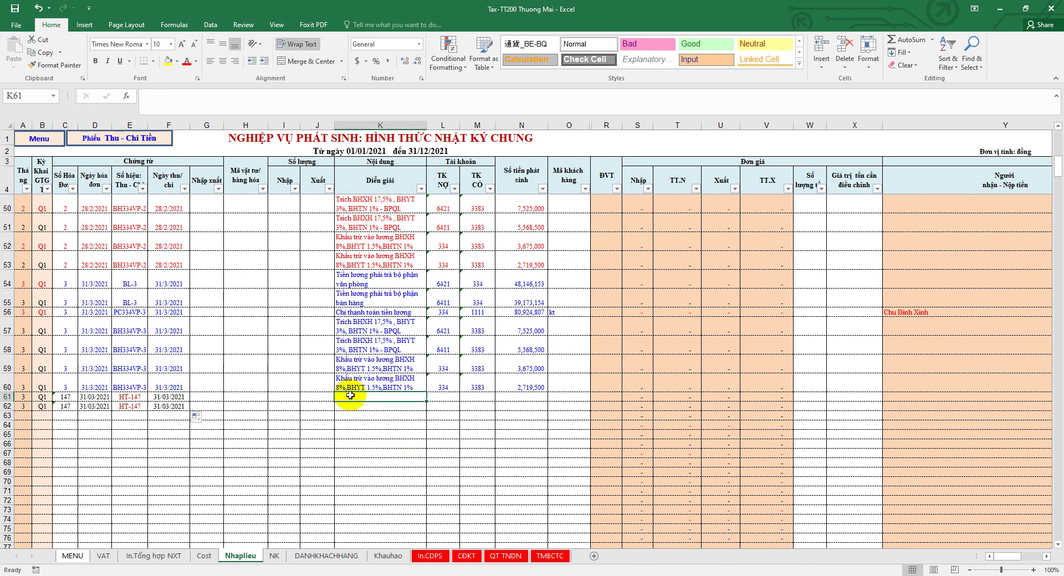
click(217, 396)
scroll(225, 374, up, 4)
scroll(225, 374, up, 5)
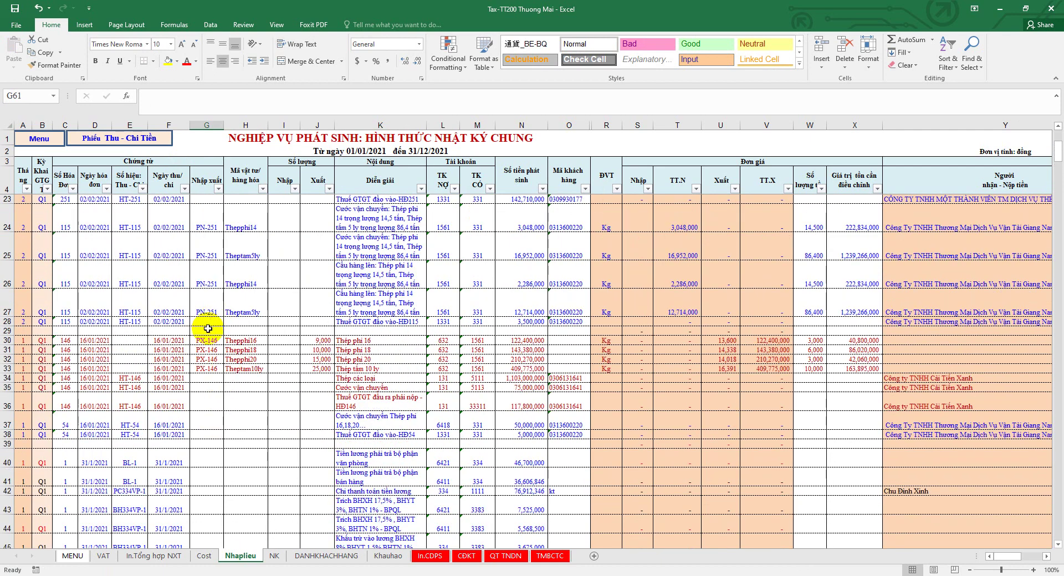
right_click(209, 338)
click(230, 358)
scroll(222, 435, down, 10)
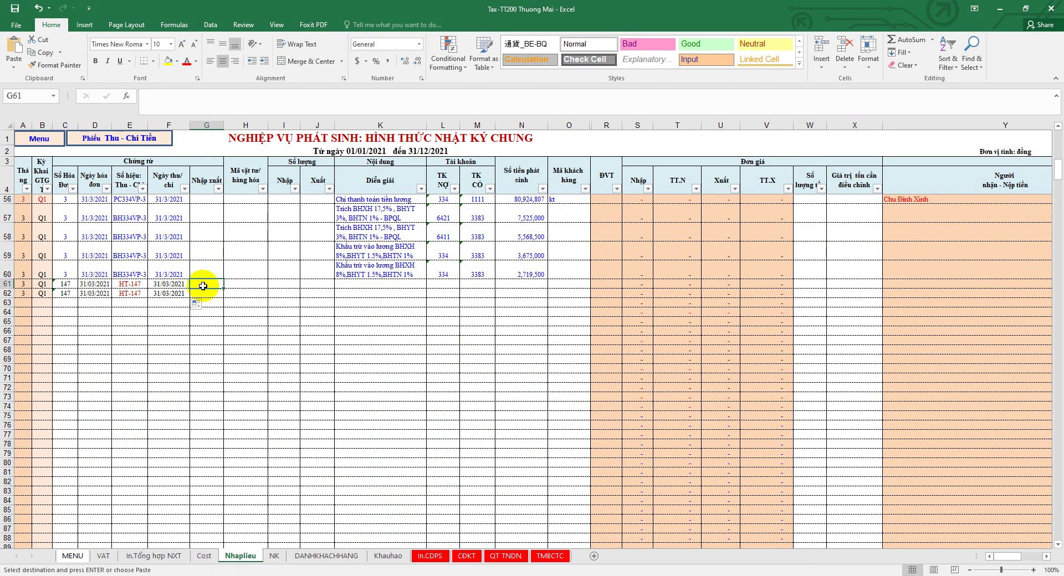
Step: Choose Theptam5ly as the item code in the Mã vật tư/hàng hóa cell of row 61
click(248, 285)
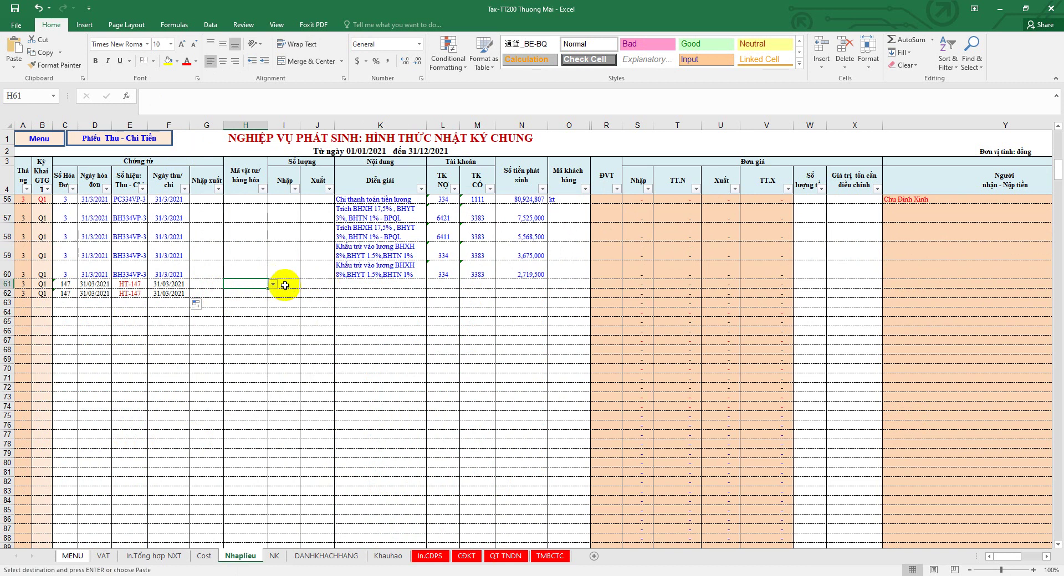
click(272, 284)
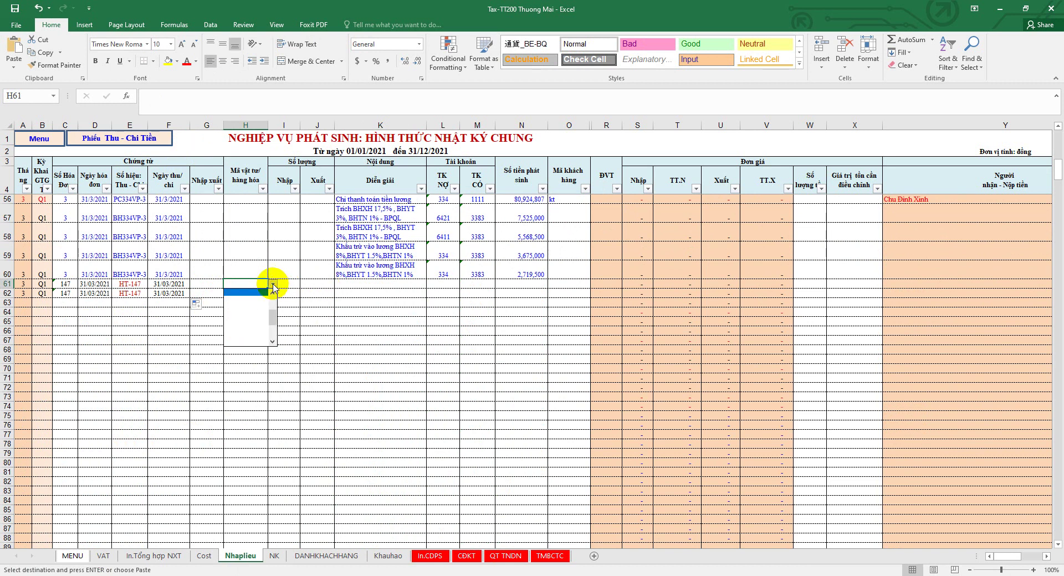
click(266, 323)
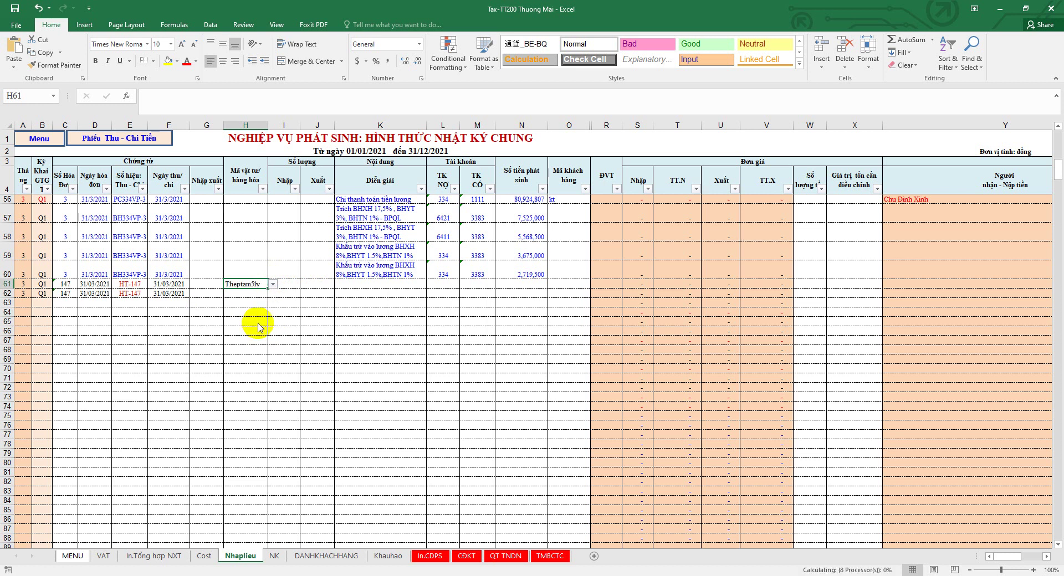
Step: Set the Xuất quantity of row 61 to 70,000, matching the quantity on the invoice PDF
click(289, 287)
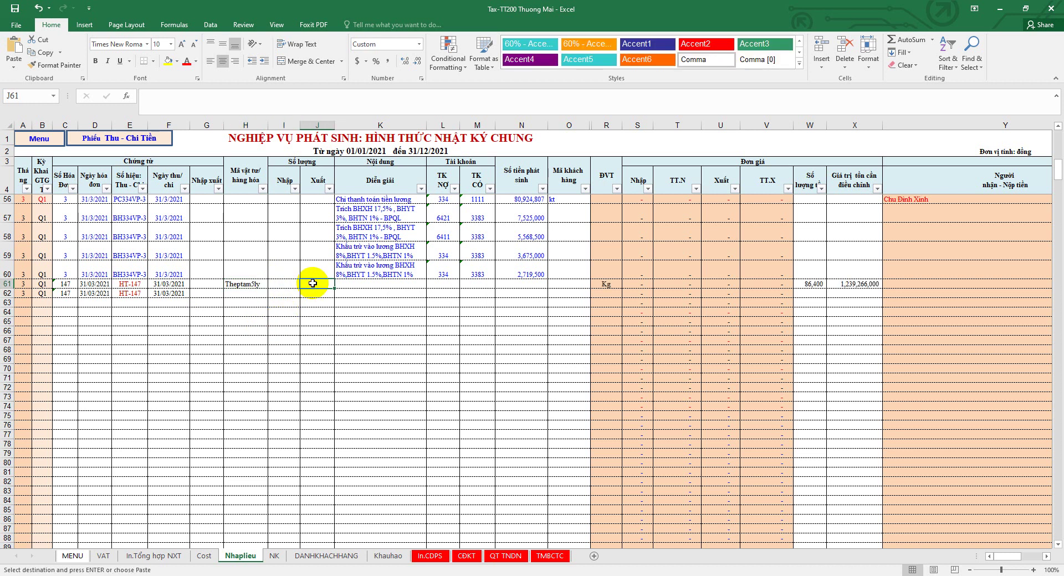
text(50)
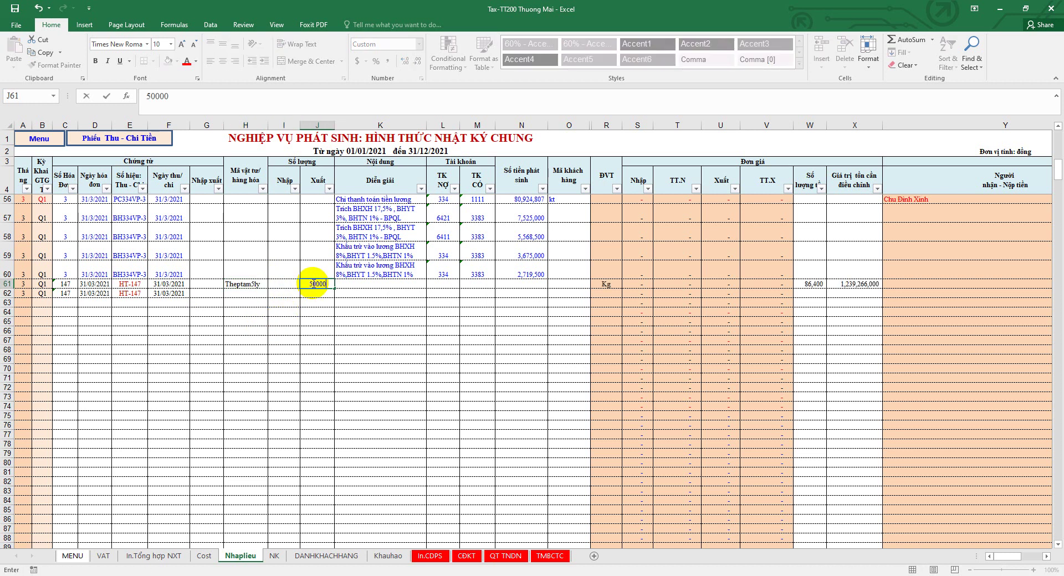
text(000)
key(Return)
click(267, 575)
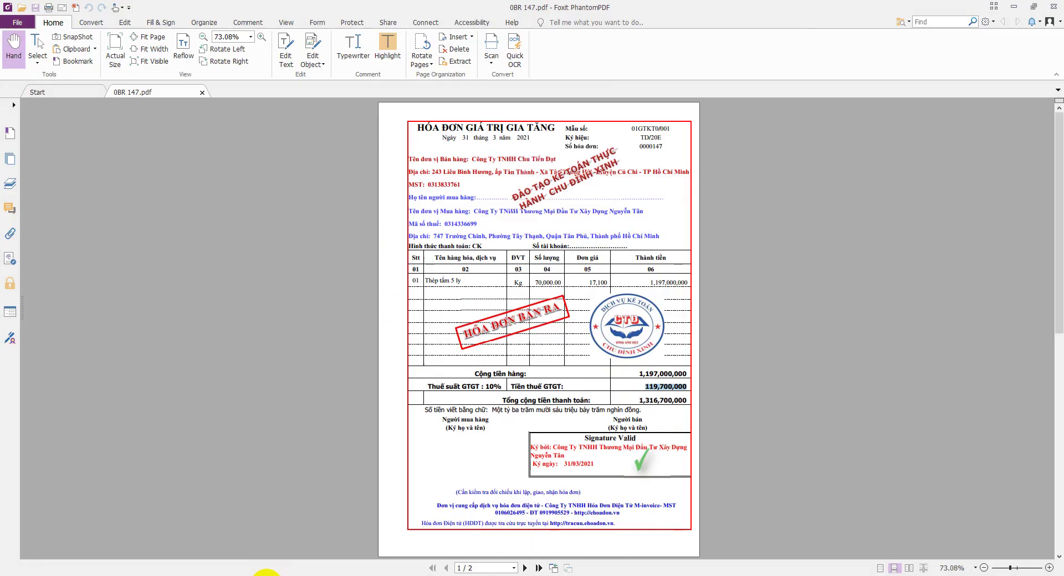
click(263, 574)
click(316, 283)
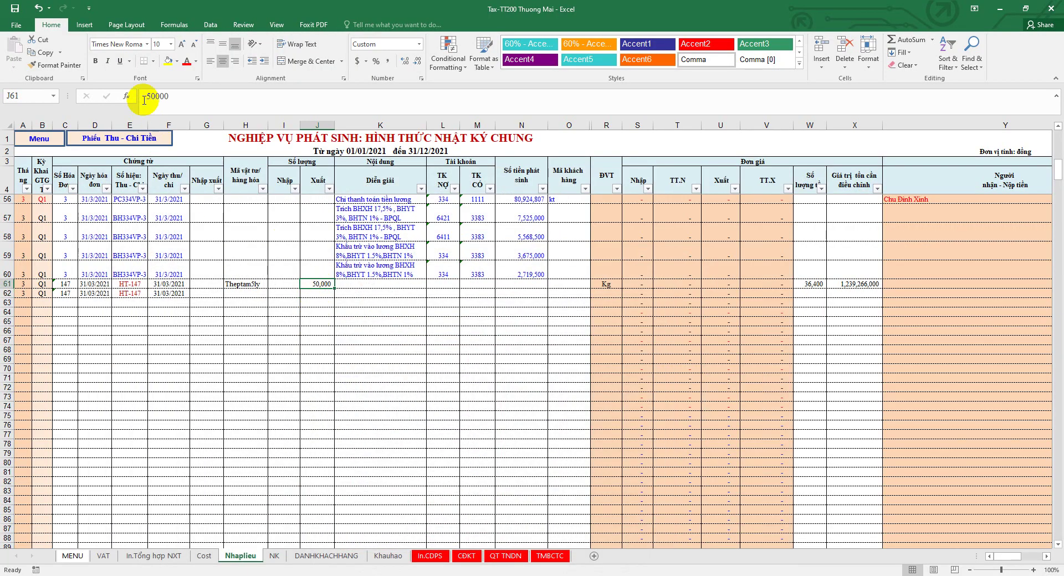
text(7)
key(Return)
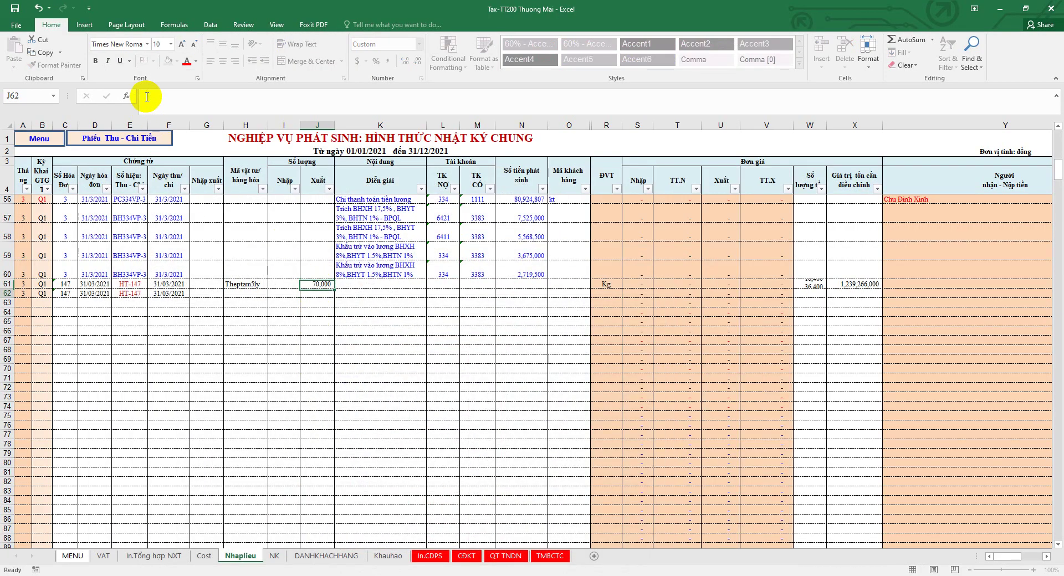
Step: Copy the item-name VLOOKUP formula from Diễn giải cell K21 into K61
click(376, 284)
scroll(396, 316, up, 9)
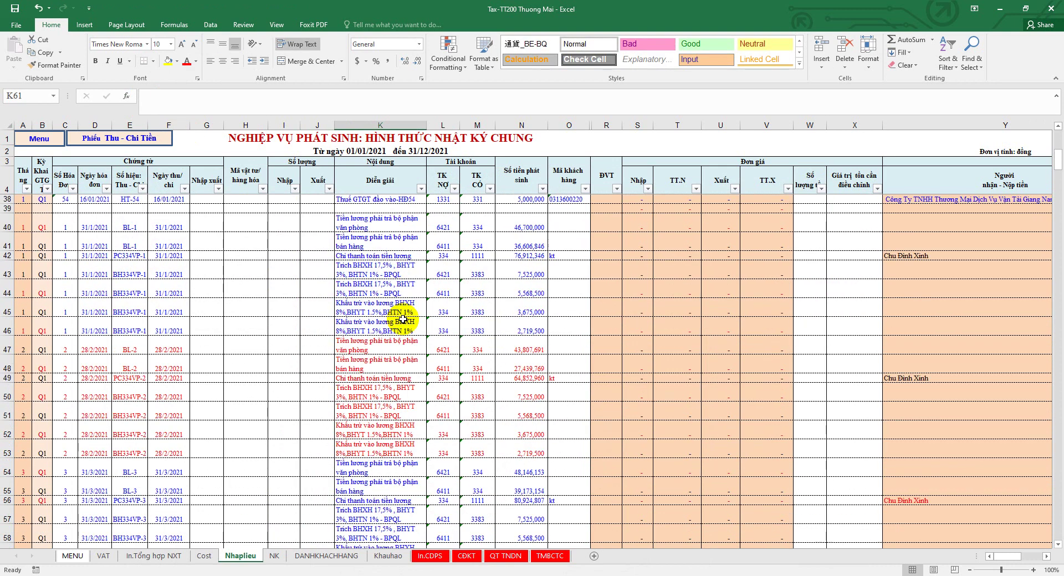
scroll(389, 322, up, 4)
click(365, 242)
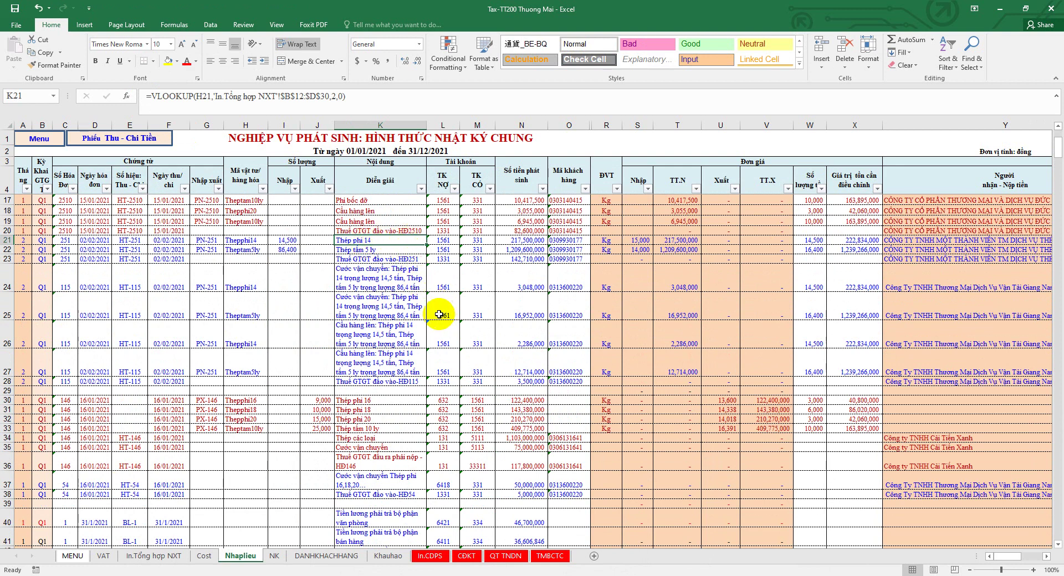
key(ctrl+c)
scroll(399, 389, down, 15)
scroll(369, 347, up, 3)
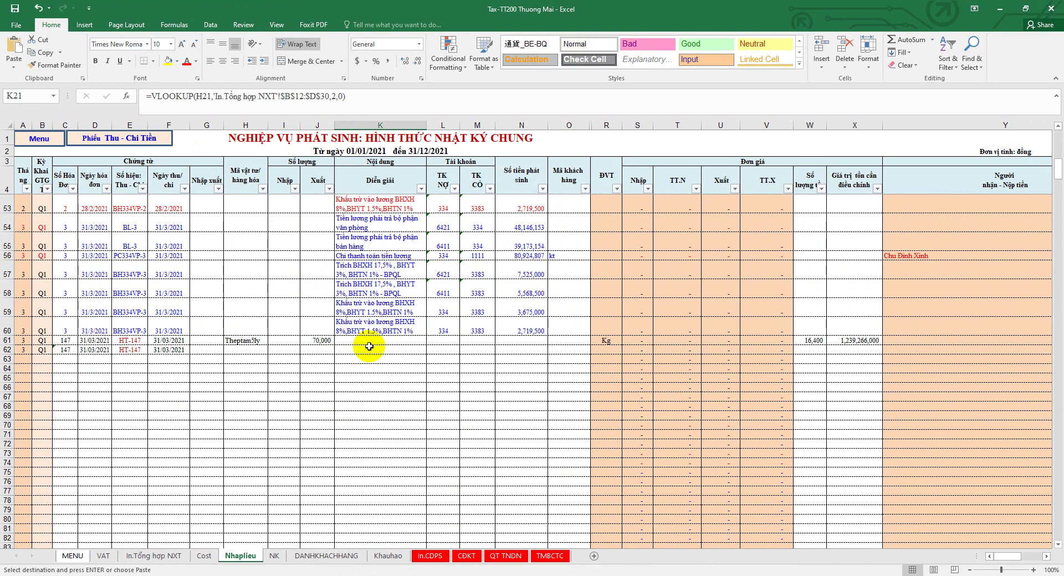
click(350, 340)
key(ctrl+v)
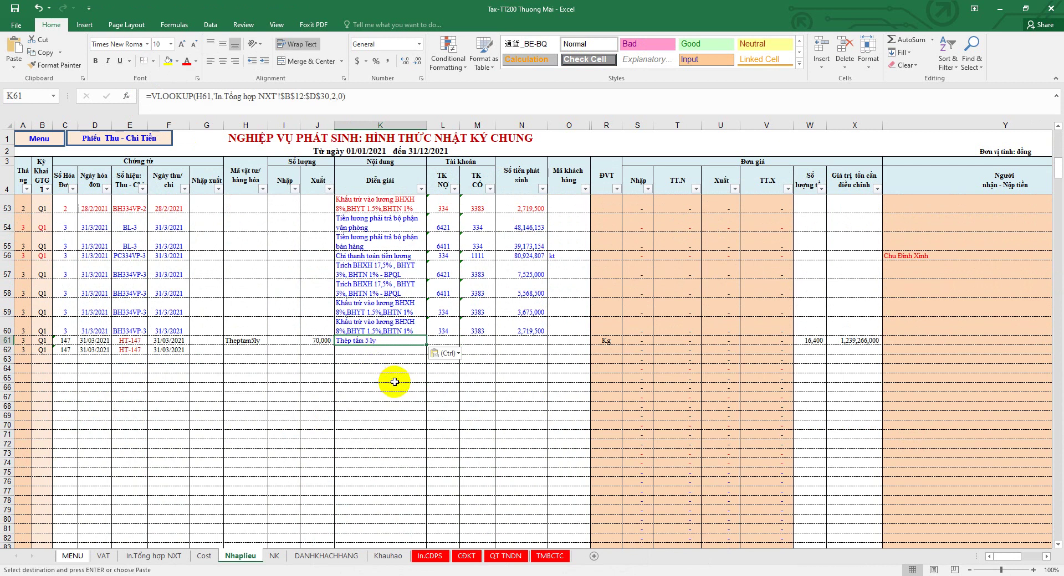
Step: Enter 131 as the debit account and 5111 as the credit account of row 61, both as text
click(442, 340)
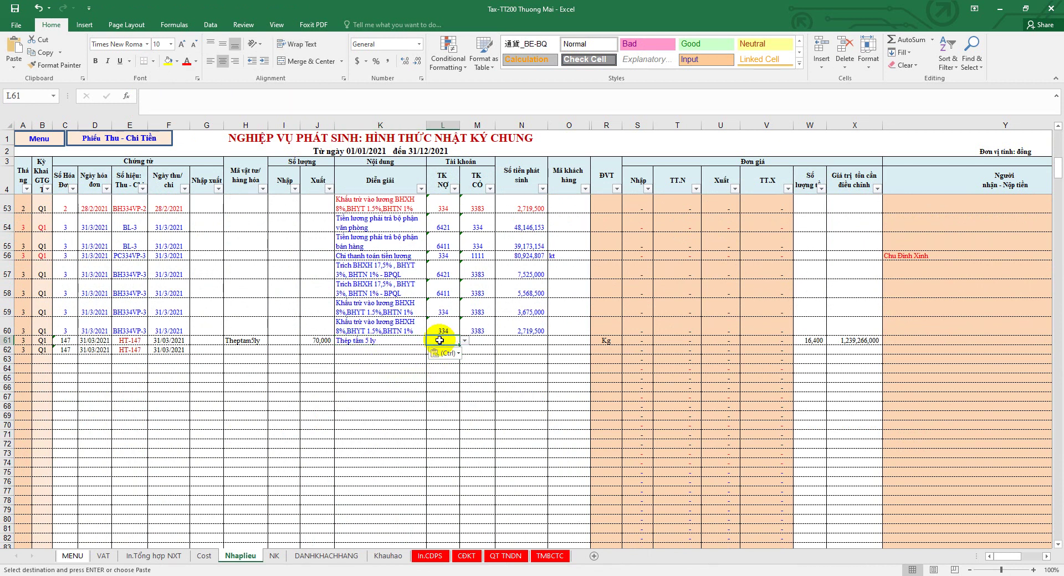
text('131)
key(Tab)
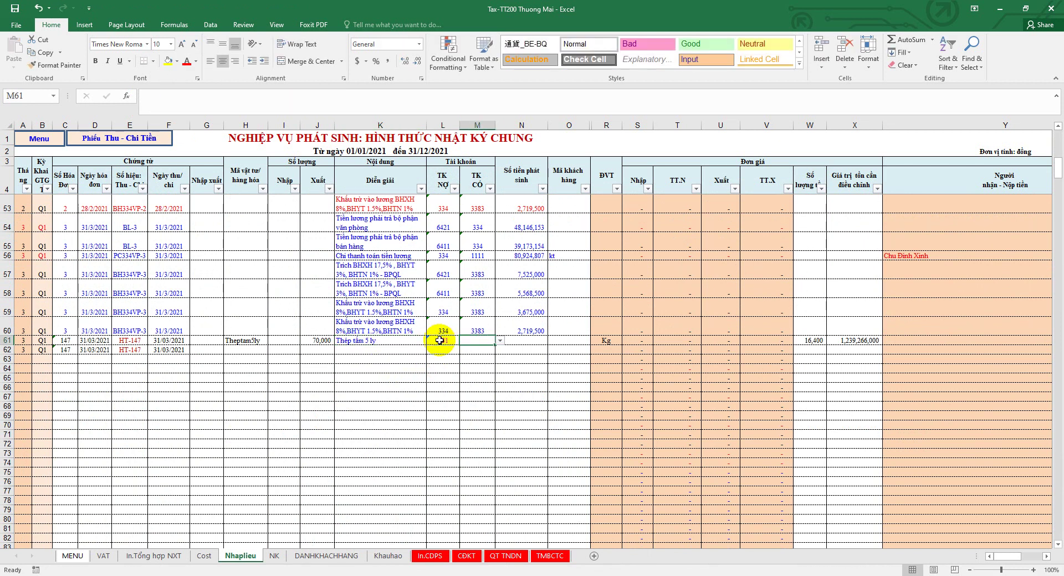
text('5111)
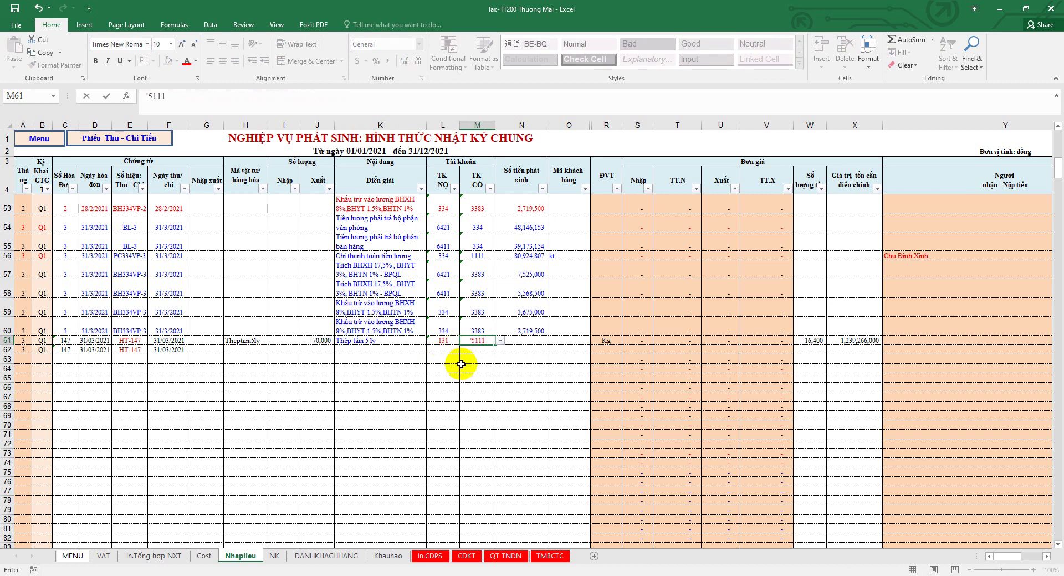
Step: Copy debit account 131 from row 61 into row 62 and enter 33311 as row 62's credit account
click(444, 341)
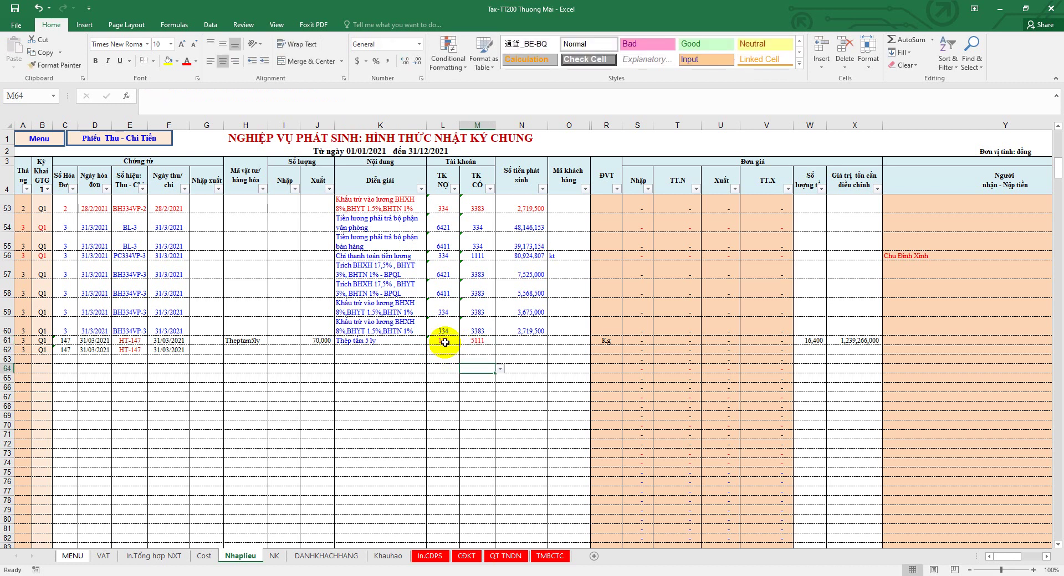
key(ctrl+c)
click(450, 351)
key(ctrl+v)
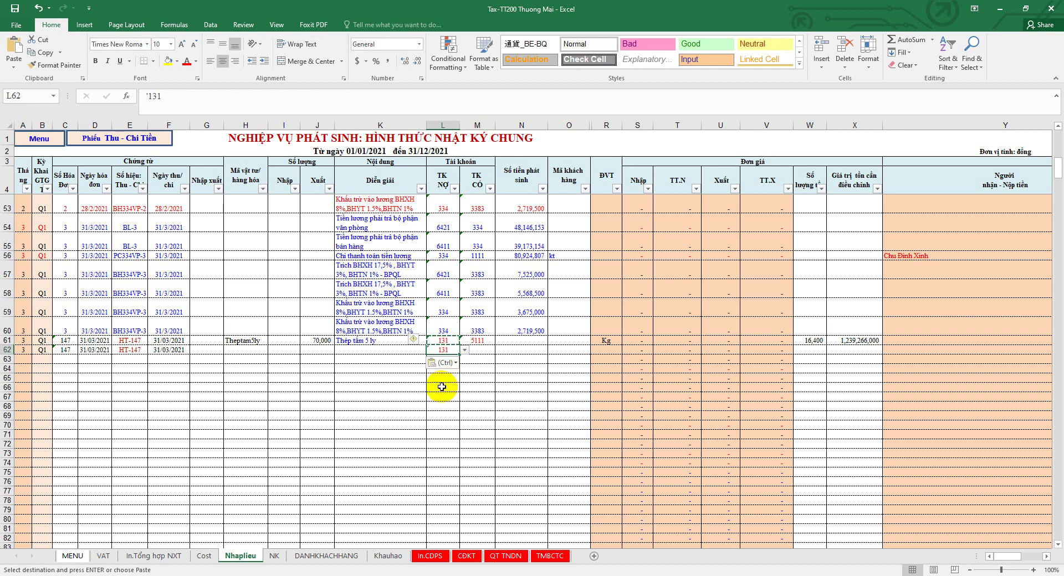
click(7, 340)
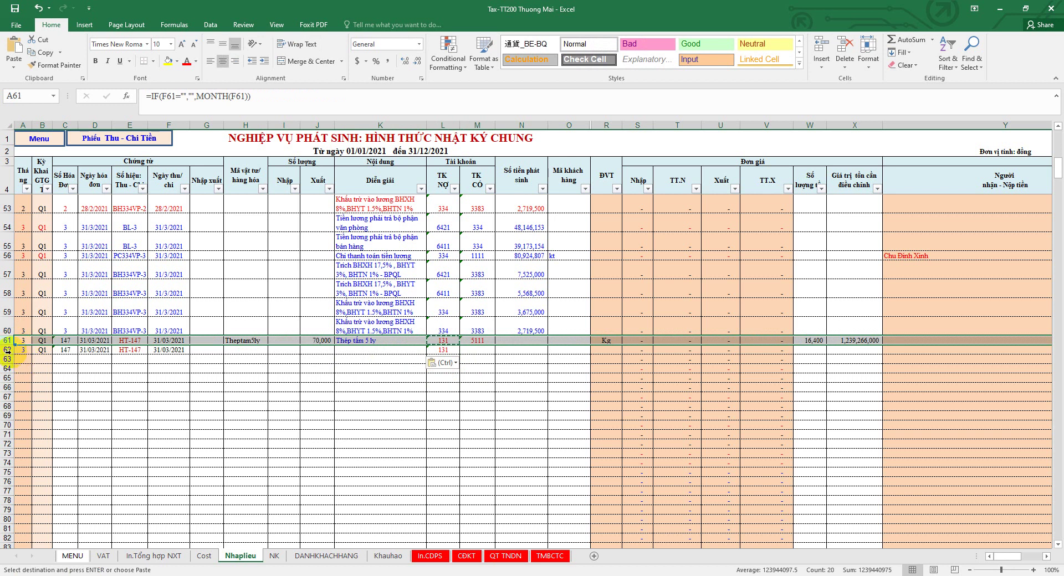
click(7, 350)
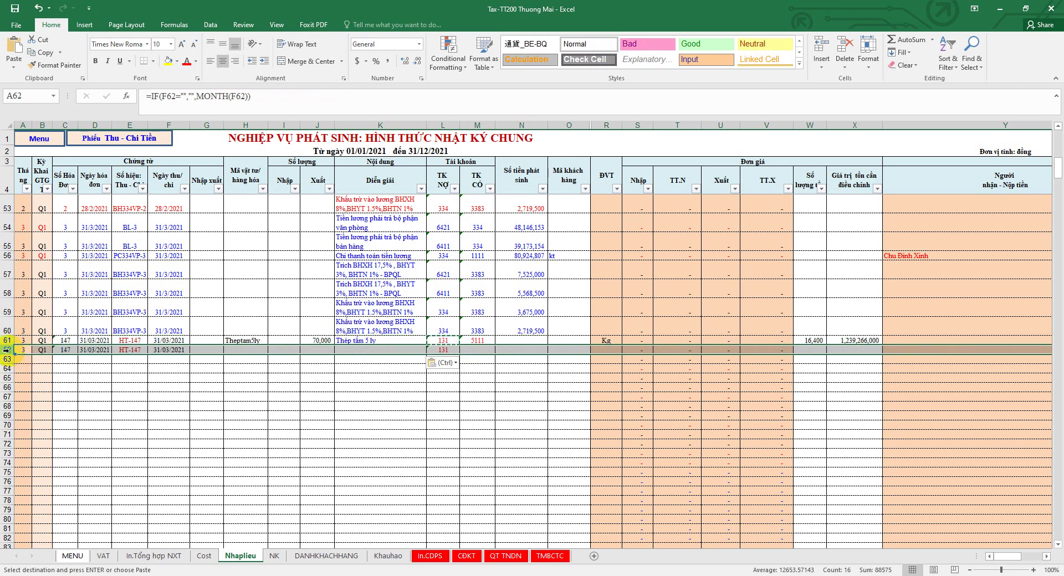
click(474, 349)
text('33)
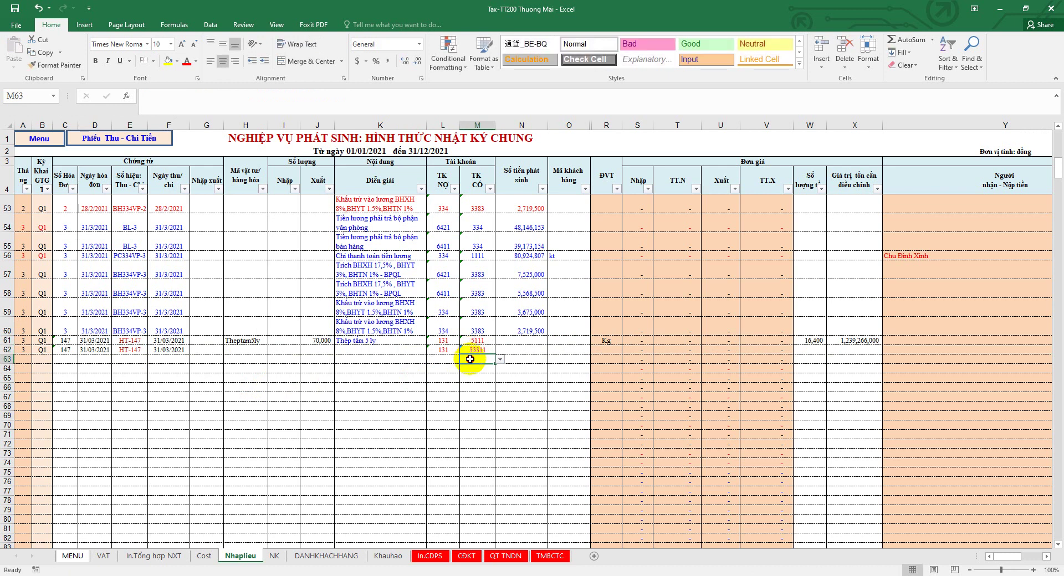
Step: Copy the 1,197,000,000 line amount from the invoice PDF in Foxit PhantomPDF into Số tiền phát sinh cell N61 of the Excel journal
click(513, 341)
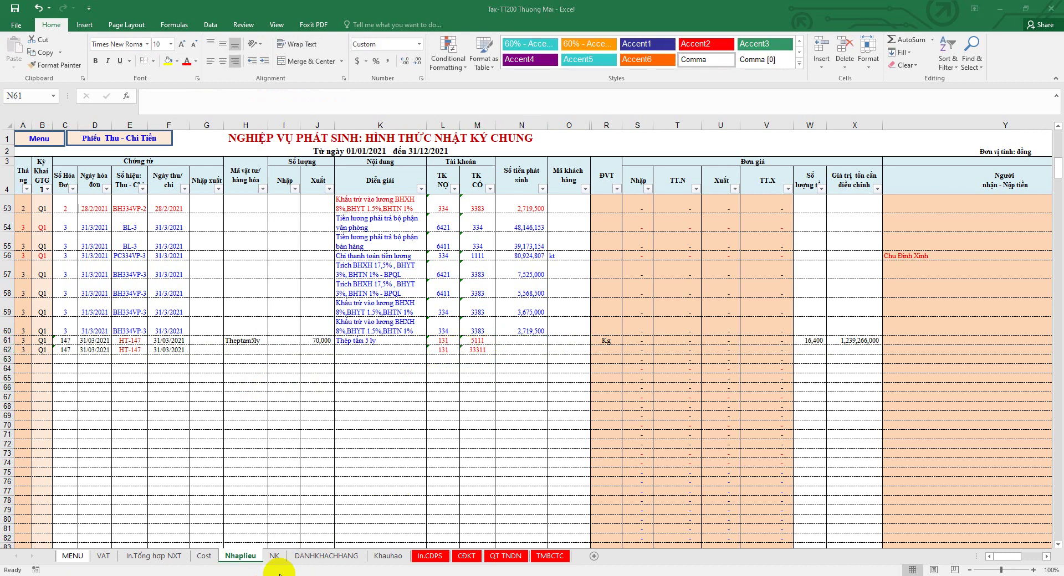
key(alt+Tab)
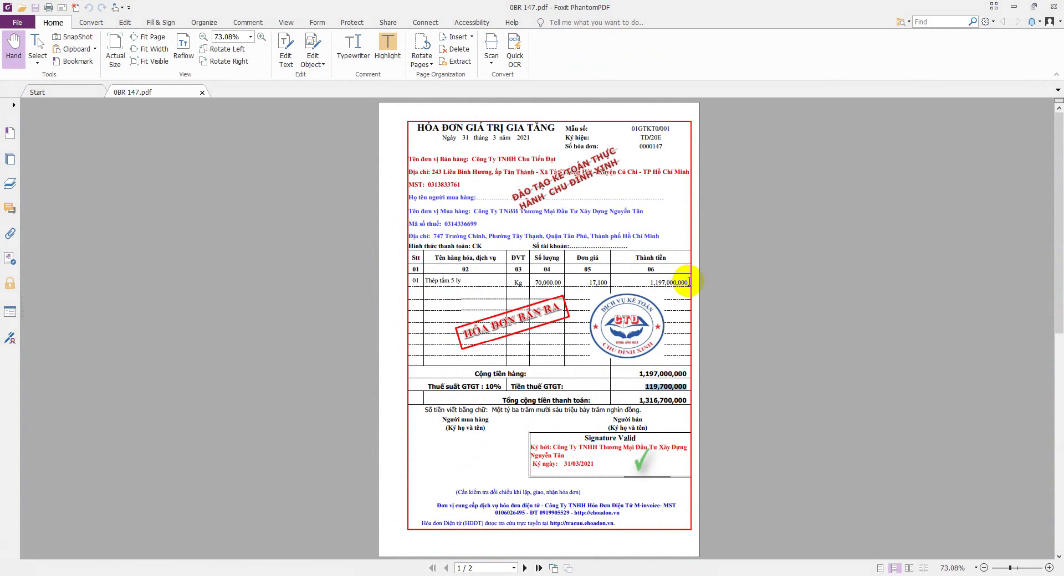
drag(687, 283, 649, 283)
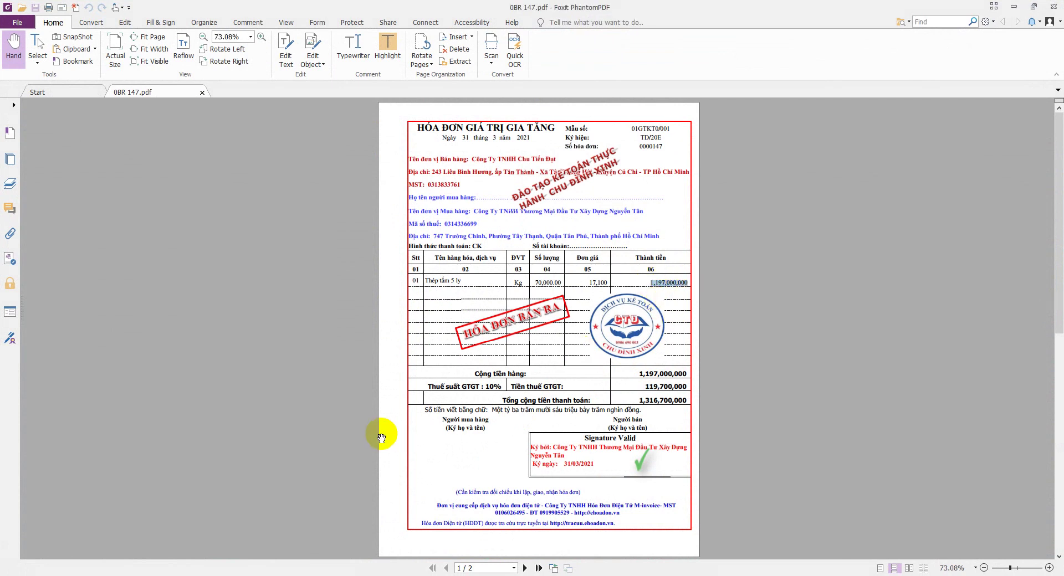
key(alt+Tab)
right_click(525, 339)
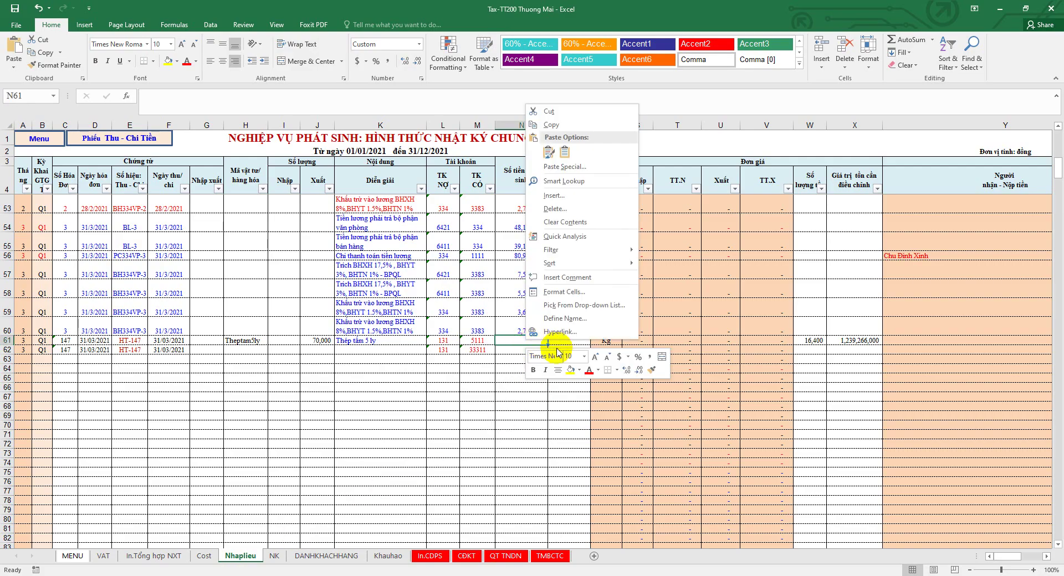
click(560, 90)
click(562, 343)
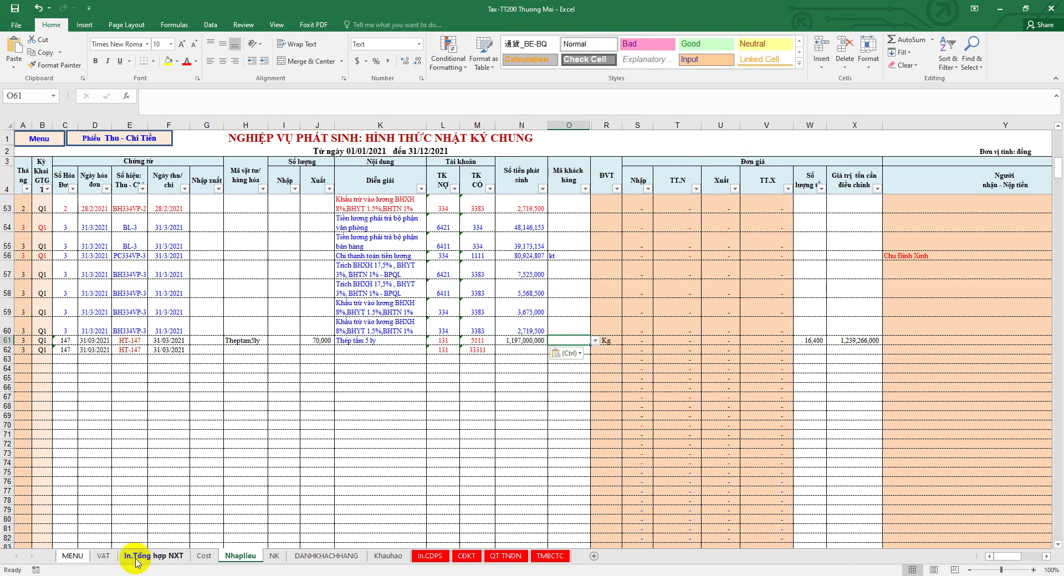
Step: Copy invoice 147's pre-tax amount, 1,197,000,000, from the VAT sheet's sales list into Nhaplieu cell N61
click(103, 556)
click(598, 333)
right_click(598, 334)
click(626, 358)
click(240, 556)
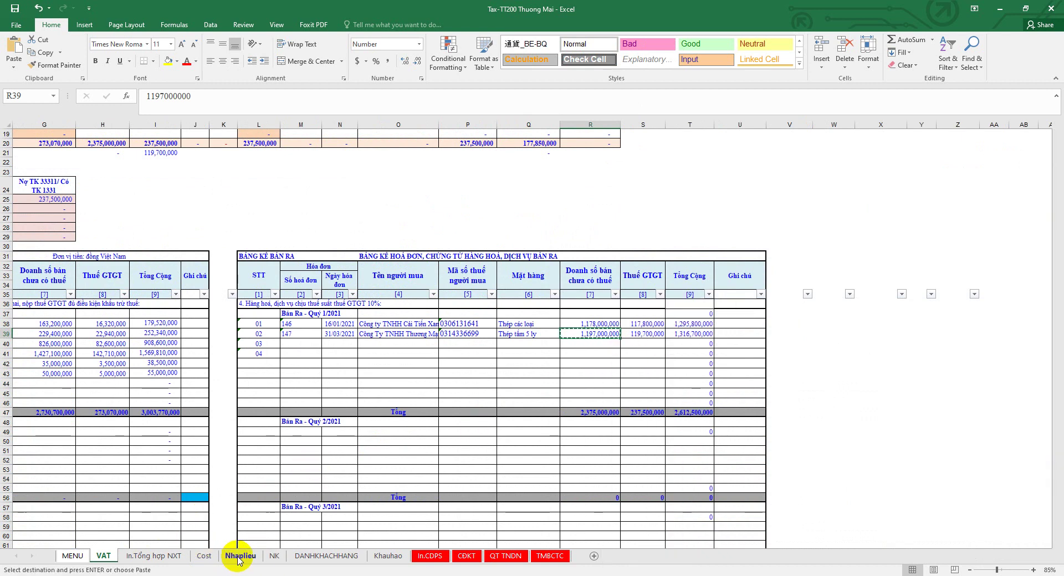
click(529, 342)
right_click(529, 342)
click(572, 158)
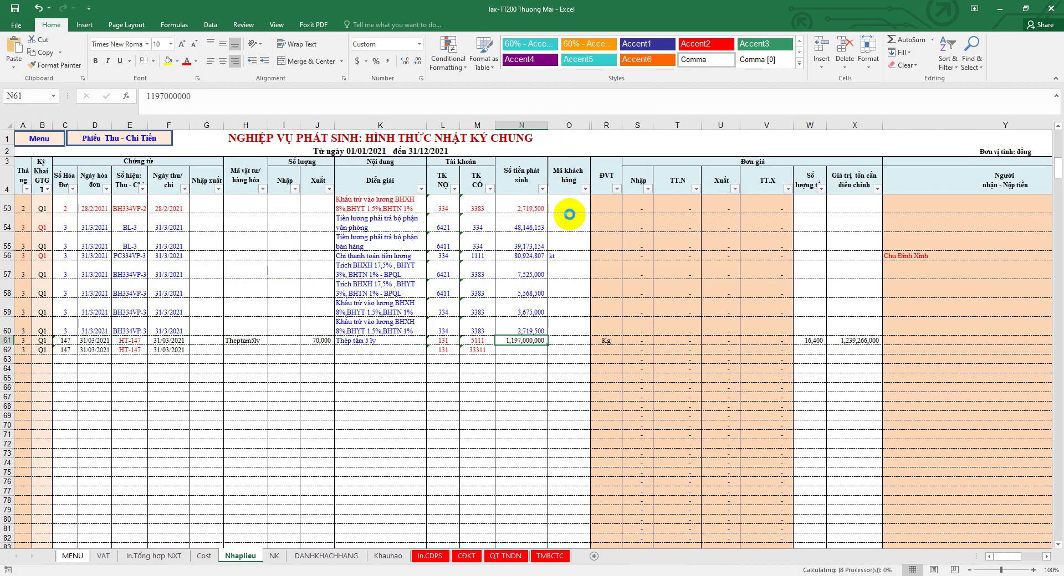
Step: Copy invoice 147's tax amount, 119,700,000, from the VAT sheet's sales list into Nhaplieu cell N62
click(103, 555)
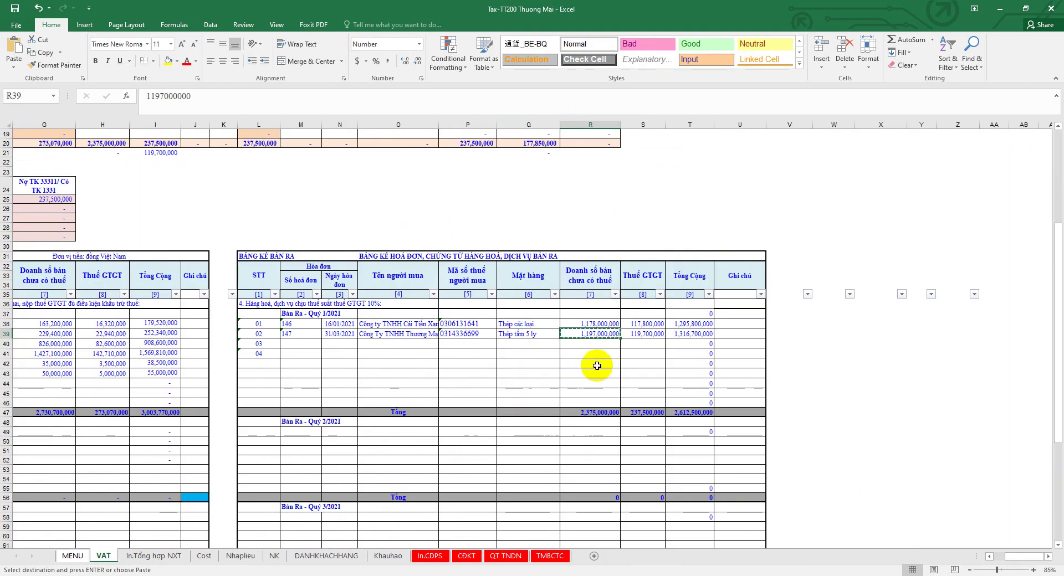
right_click(639, 334)
click(415, 463)
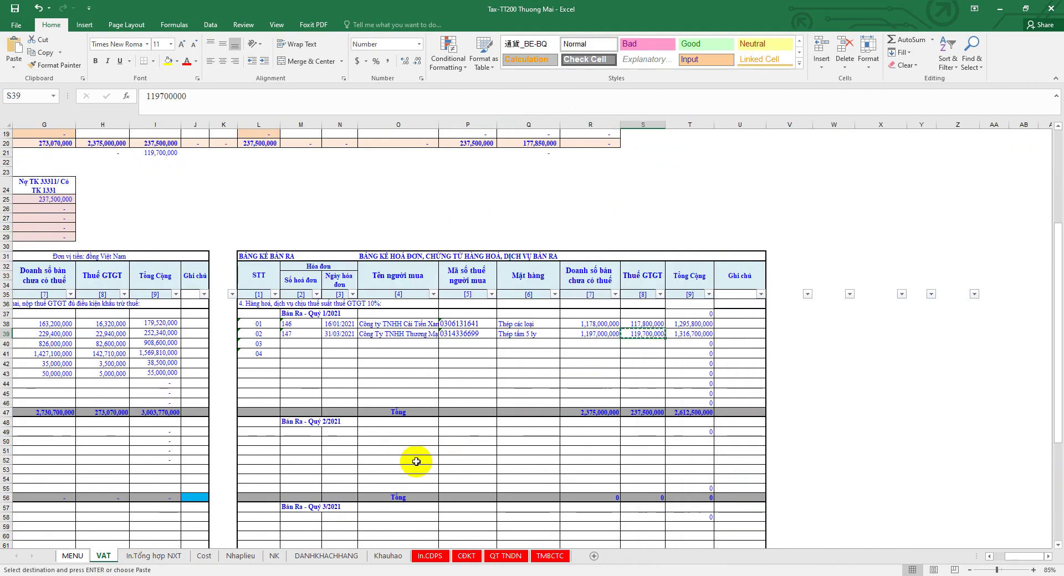
click(240, 556)
right_click(538, 350)
click(551, 95)
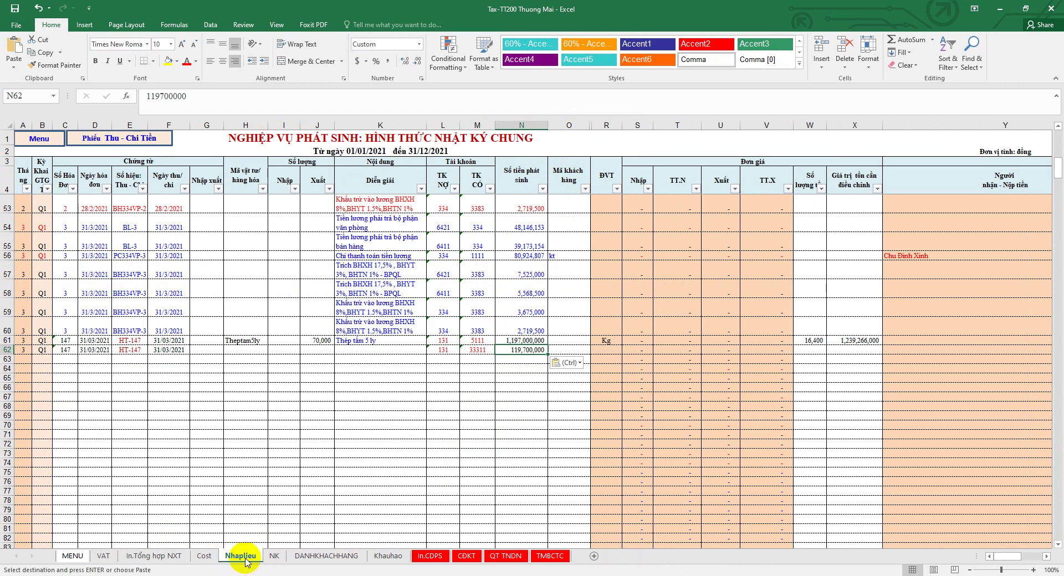
Step: Copy the buyer's tax code from invoice 147 in the VAT sales list into the Mã khách hàng cells of Nhaplieu rows 61 and 62
click(104, 556)
click(468, 334)
right_click(467, 334)
click(493, 356)
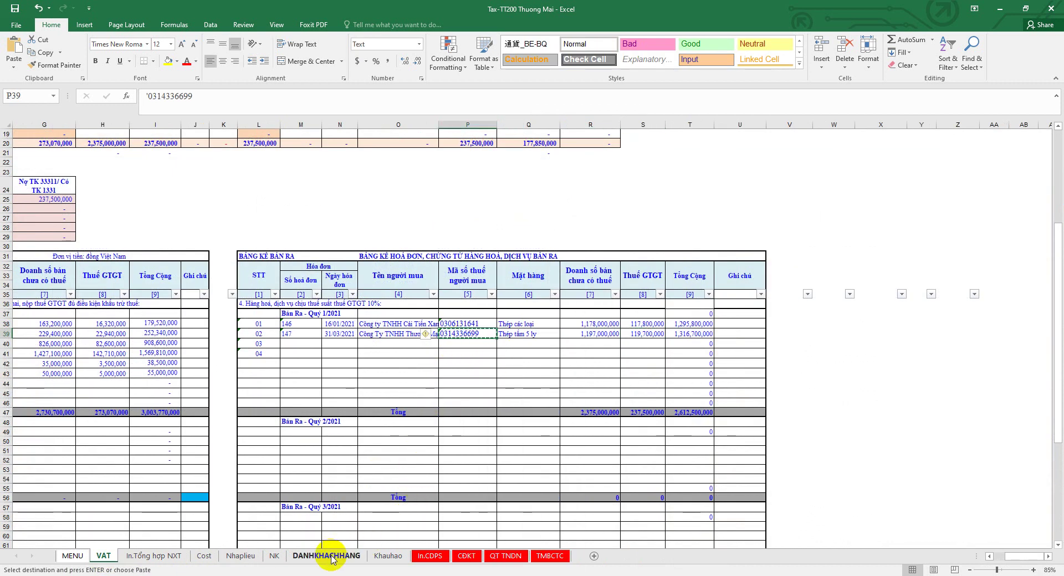
key(ctrl+Page_Down)
key(ctrl+Page_Down)
key(ctrl+Page_Down)
key(ctrl+Page_Down)
key(ctrl+Page_Down)
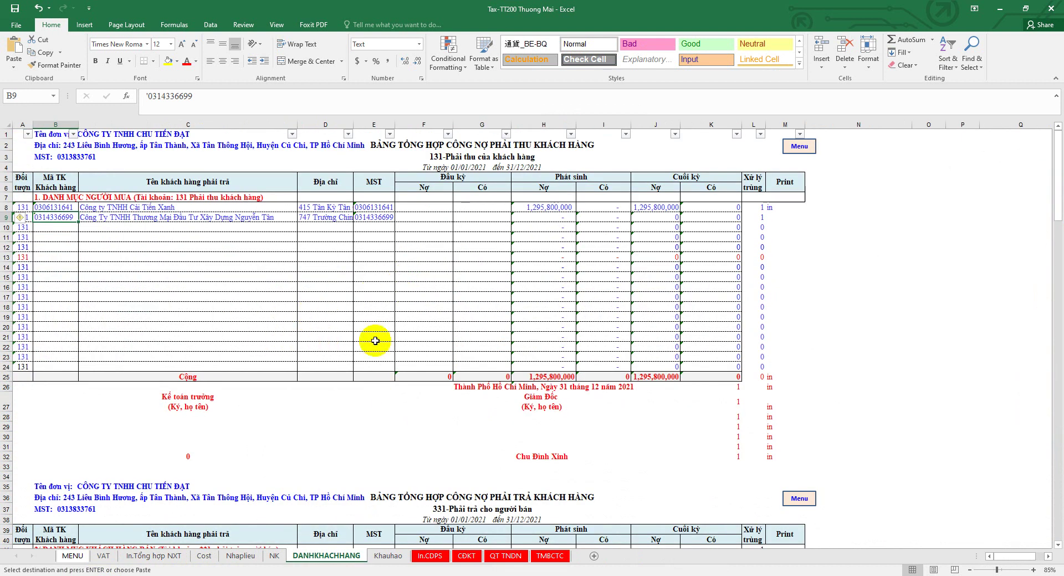
click(252, 554)
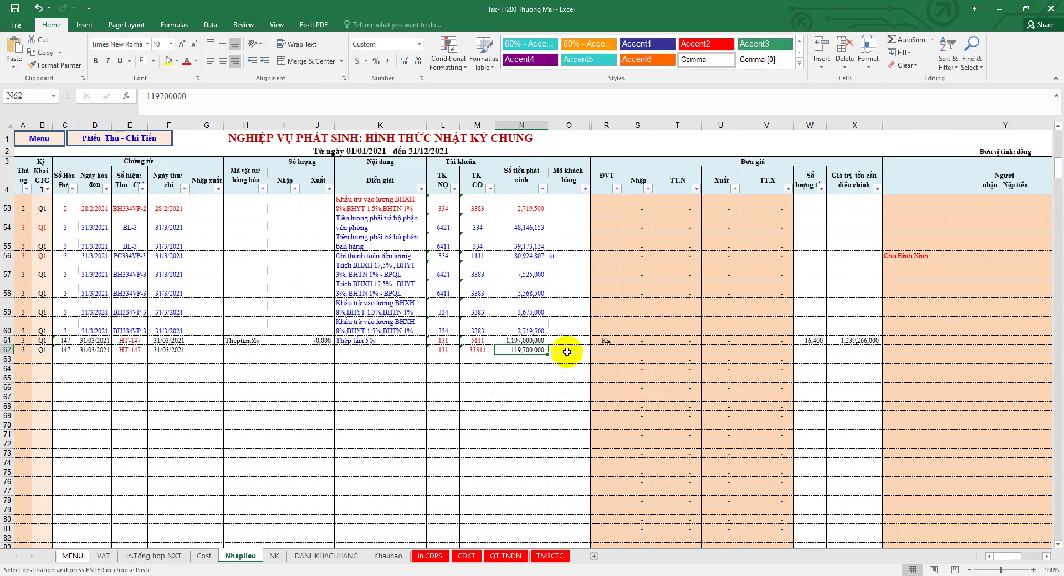
right_click(564, 352)
click(605, 161)
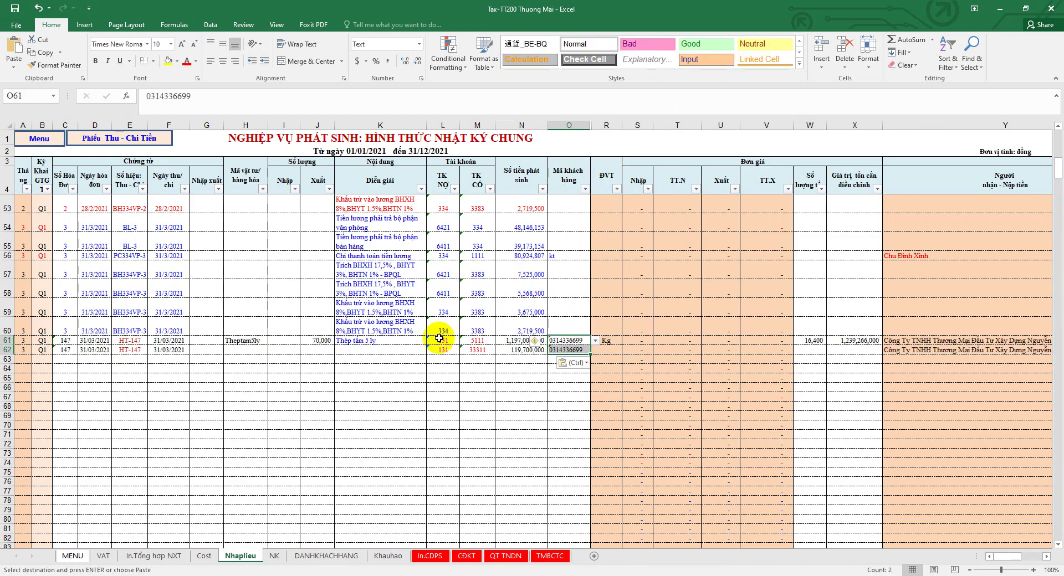
Step: Copy the output VAT description formula from the invoice 146 entry into K62 and check its text and C62 reference
scroll(402, 366, up, 8)
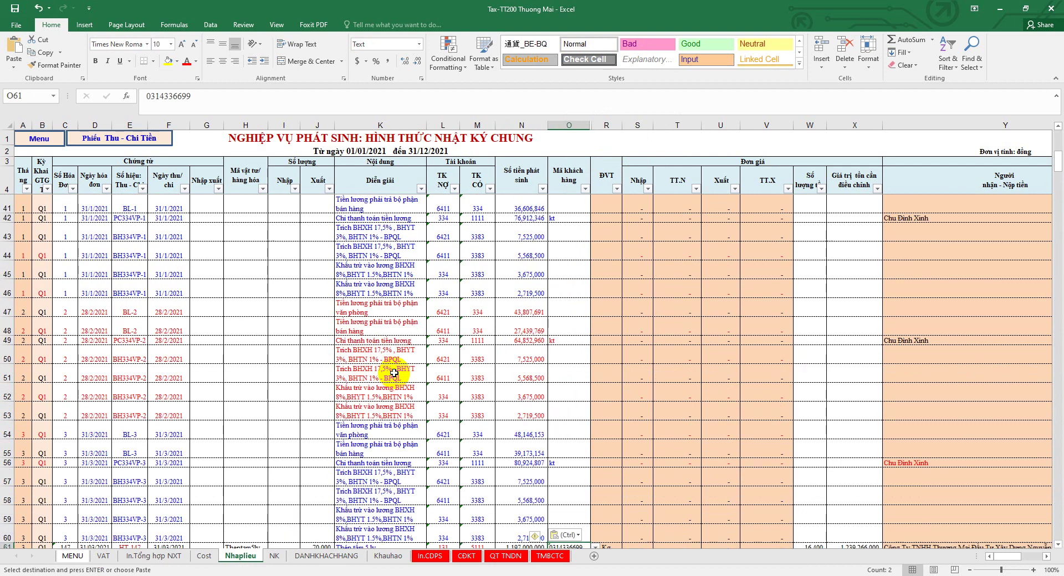
click(388, 270)
right_click(393, 270)
click(416, 291)
scroll(408, 384, down, 8)
click(392, 352)
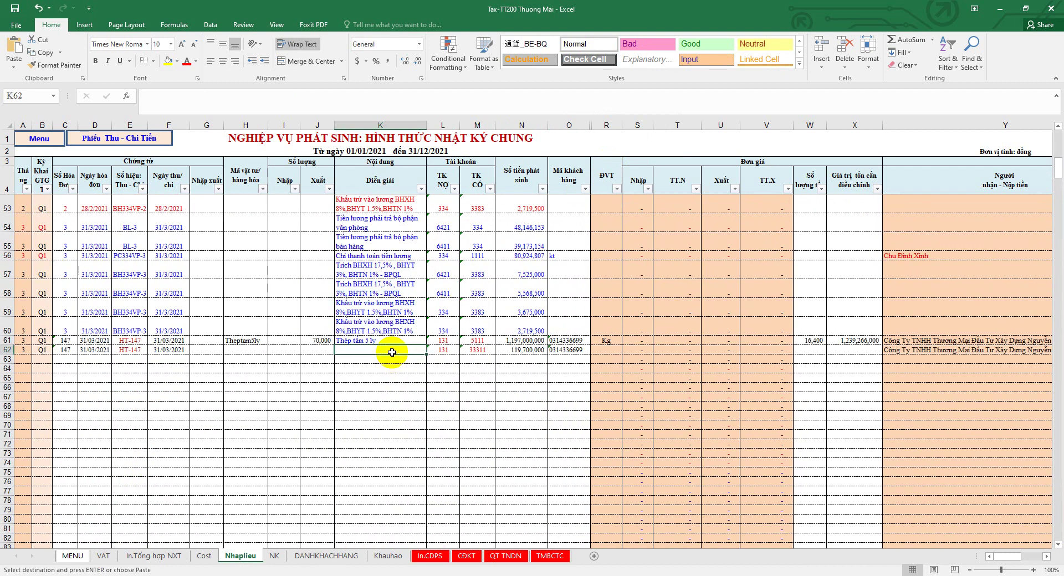
key(ctrl+v)
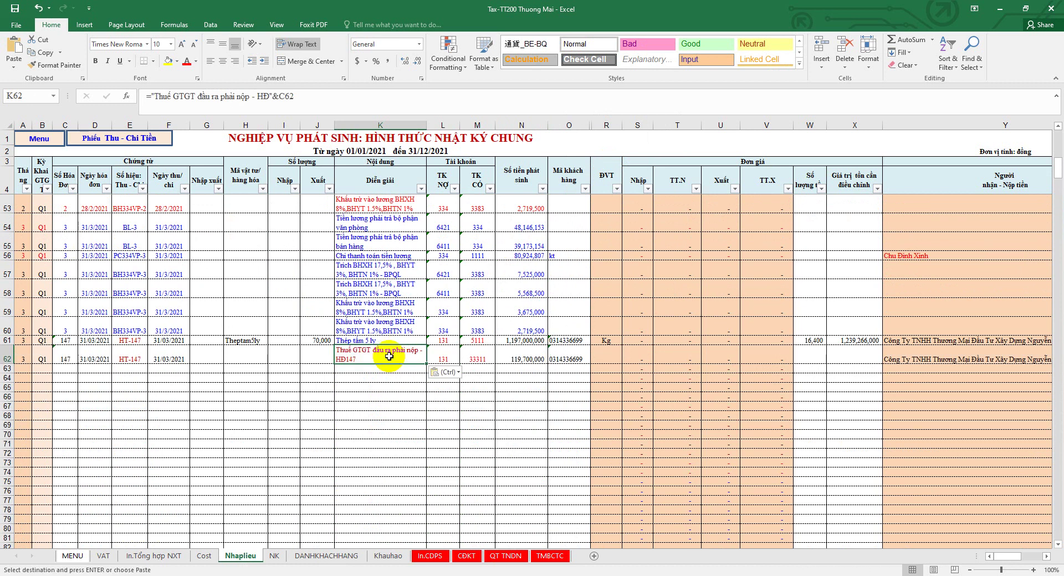
drag(267, 97, 154, 98)
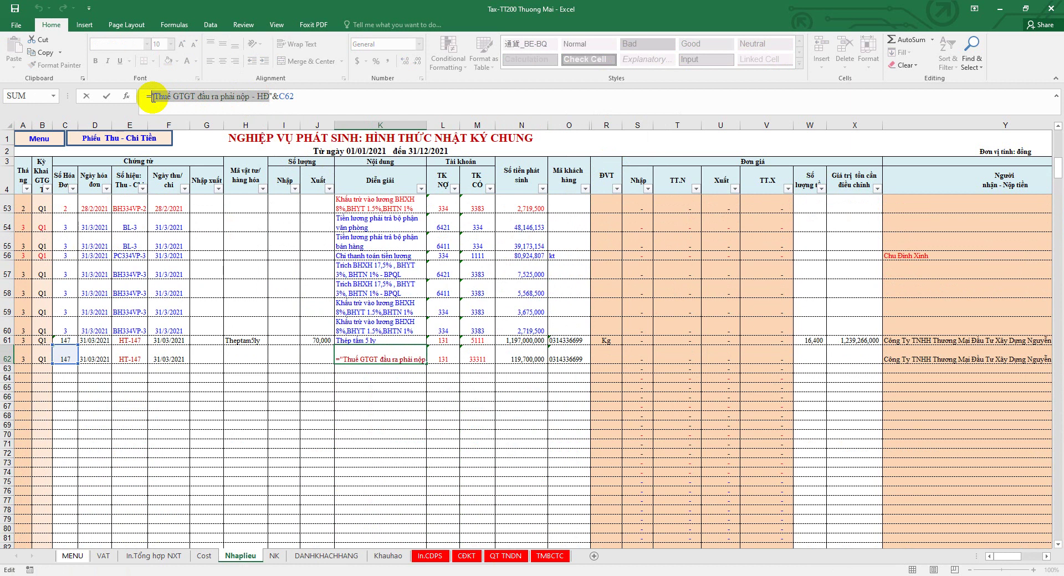
drag(294, 96, 285, 95)
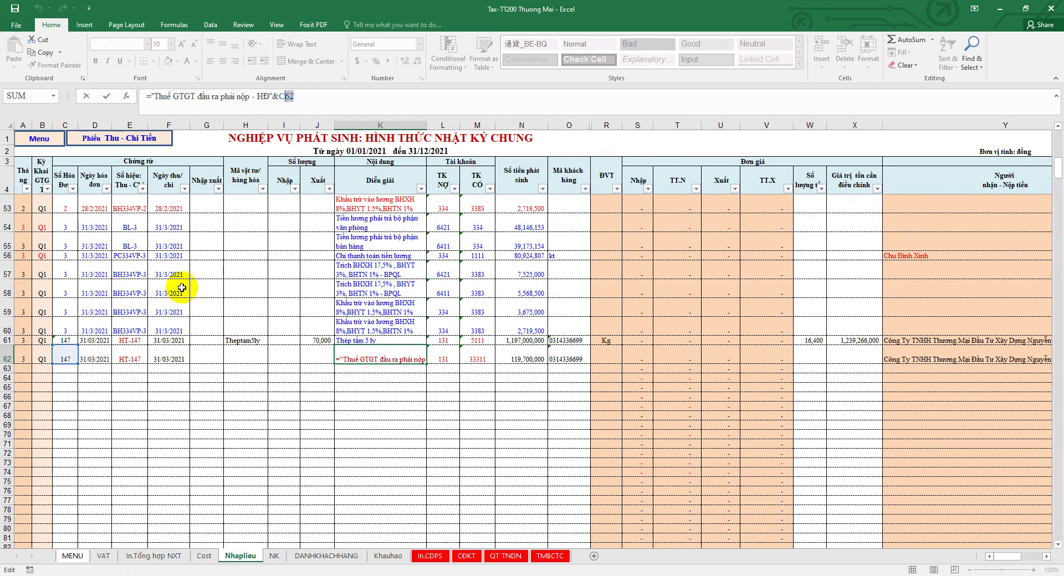
key(Return)
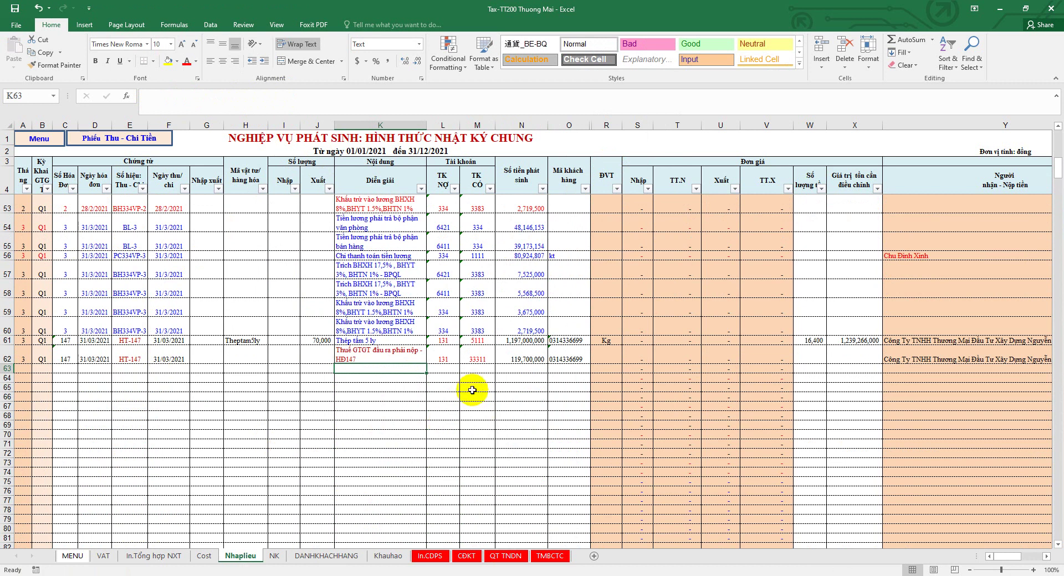
Step: Copy the invoice number, invoice date, document number and Ngày thu/chi cells of row 62 into row 63
drag(256, 340, 559, 343)
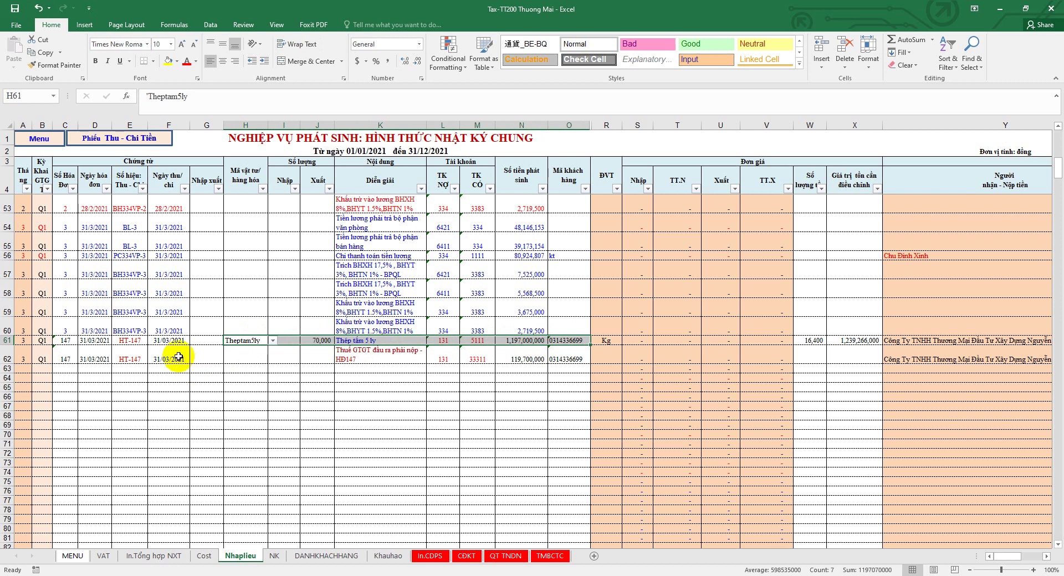
drag(173, 358, 71, 353)
key(ctrl+c)
click(71, 368)
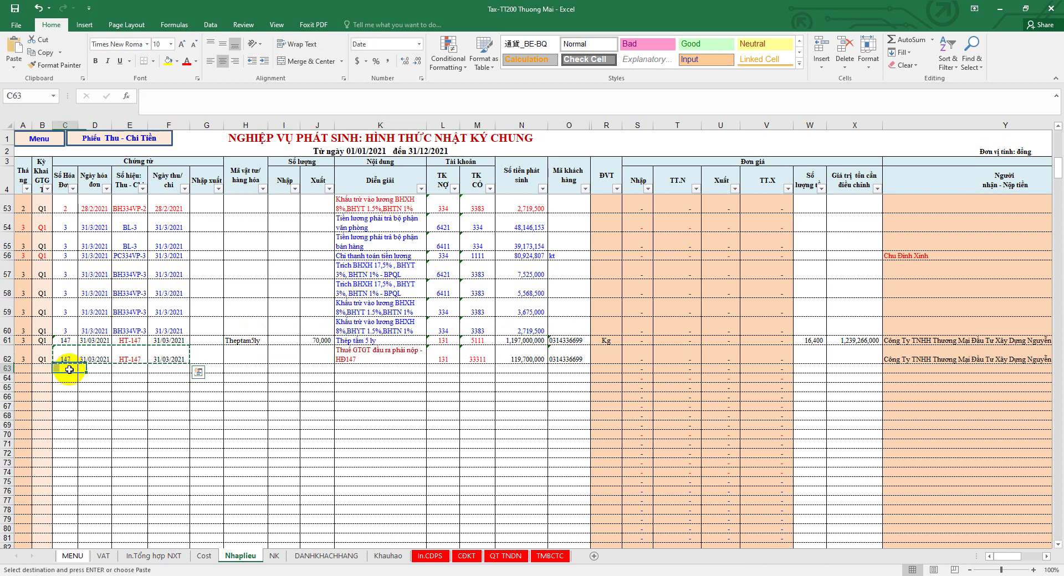
key(ctrl+v)
Step: Change the document number prefix in E63 to GV, keeping it linked to the invoice number
click(133, 369)
click(157, 96)
text(GV)
click(308, 225)
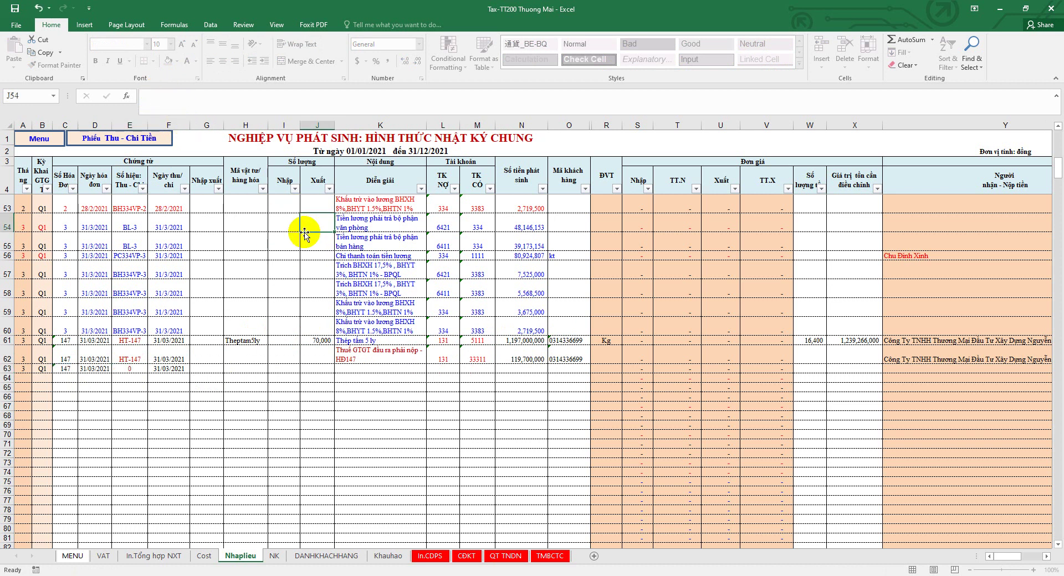
click(169, 368)
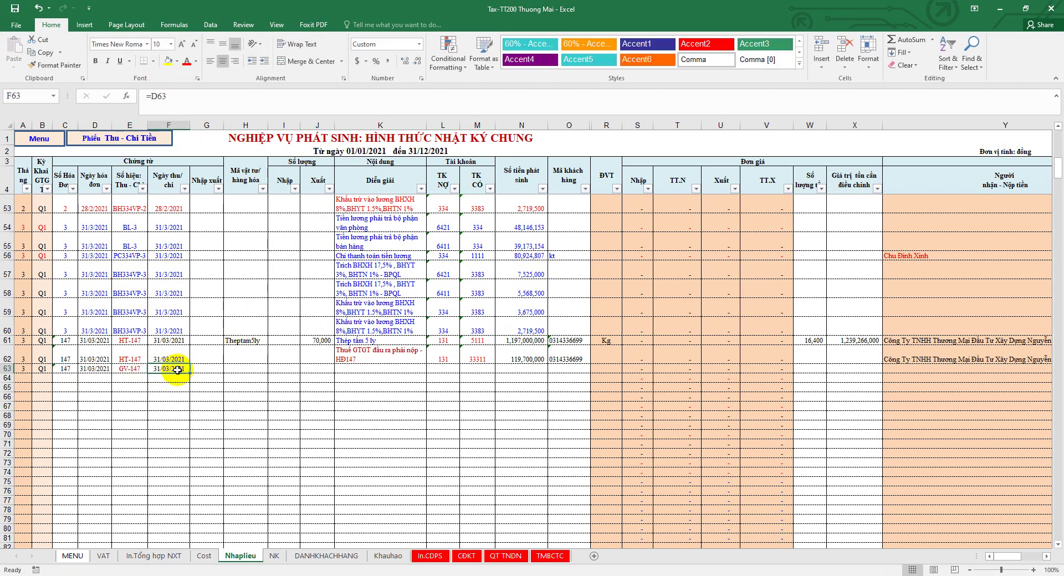
Step: Copy the "PX-" Nhập xuất formula from invoice 146's row 30 into G63
click(213, 369)
scroll(214, 374, up, 10)
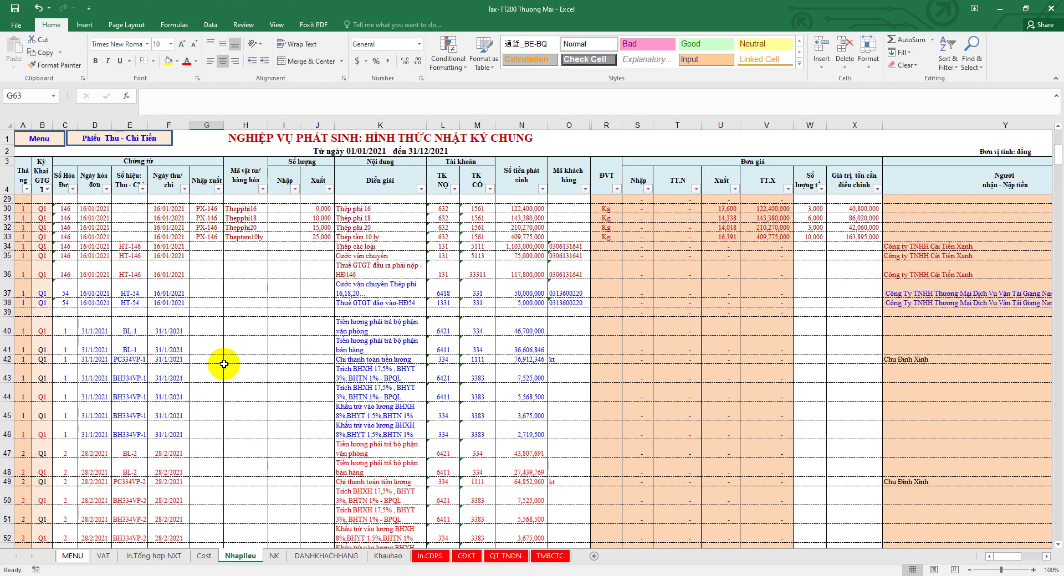
key(ctrl+c)
scroll(208, 399, down, 10)
scroll(204, 416, down, 1)
scroll(204, 409, up, 2)
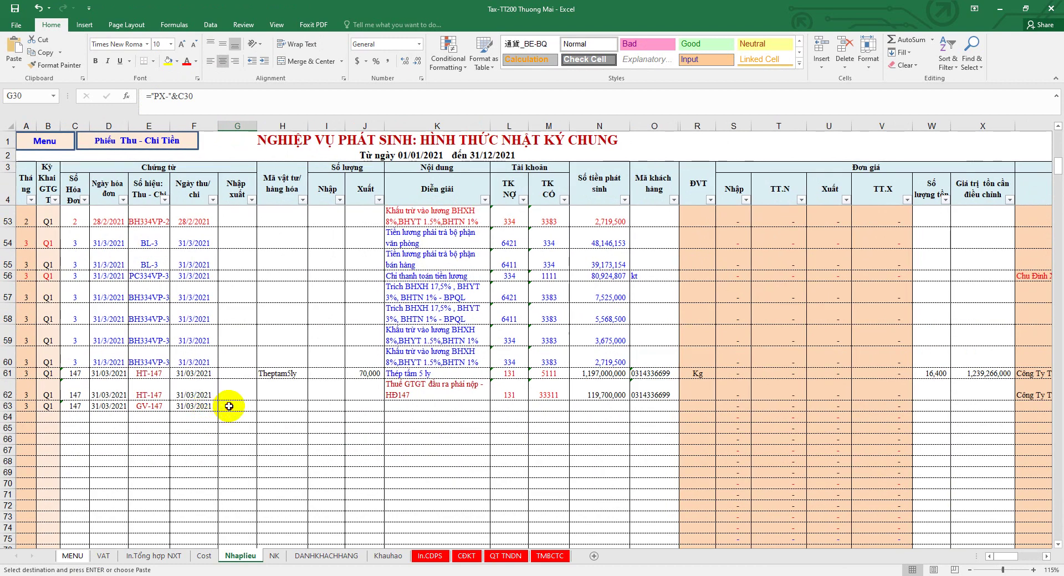
key(ctrl+v)
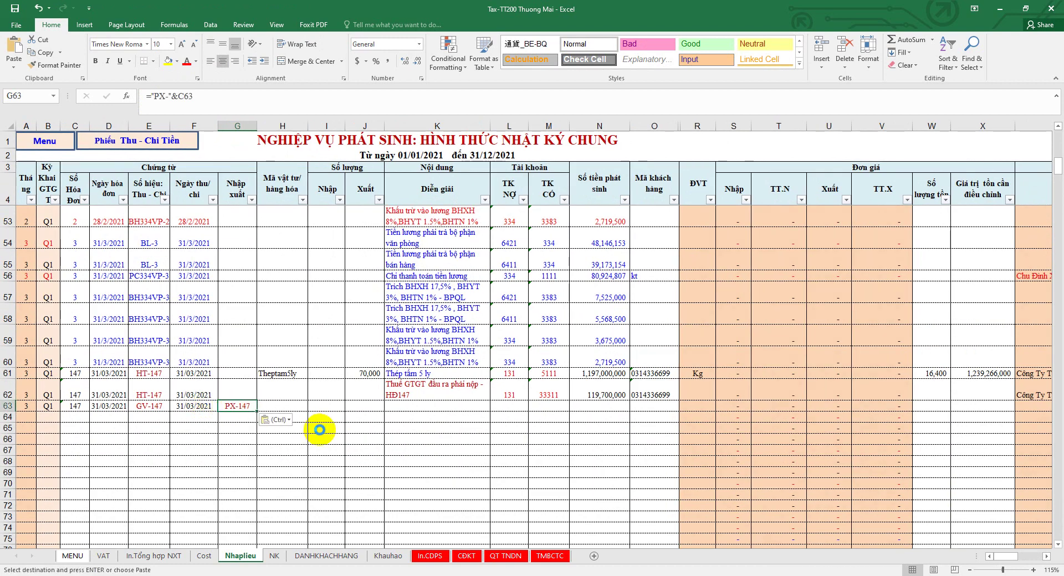
scroll(319, 429, down, 1)
Step: Try to fill K63's description by copying the item name lookup formula from K61
click(347, 370)
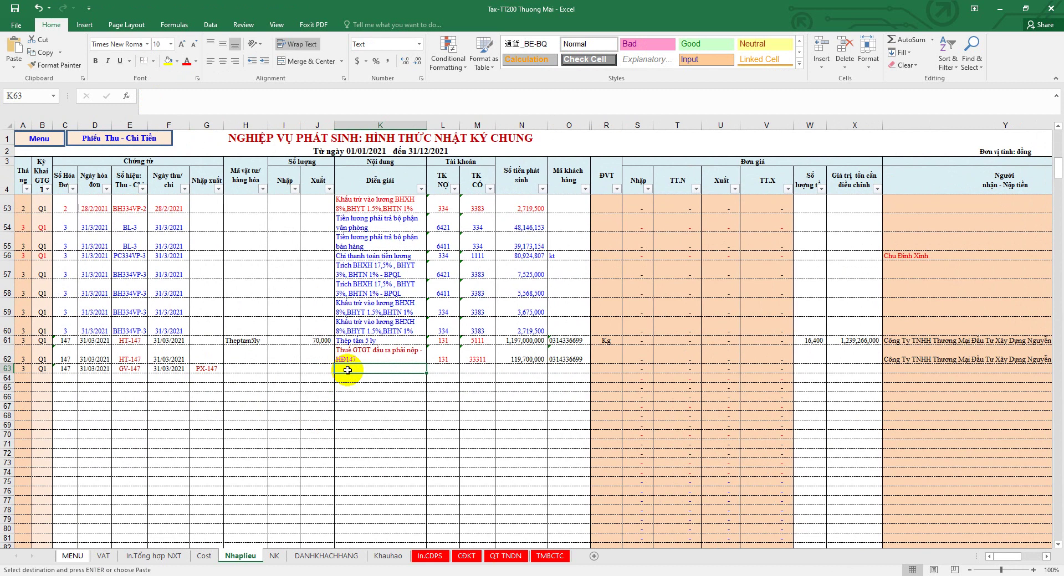
text(g)
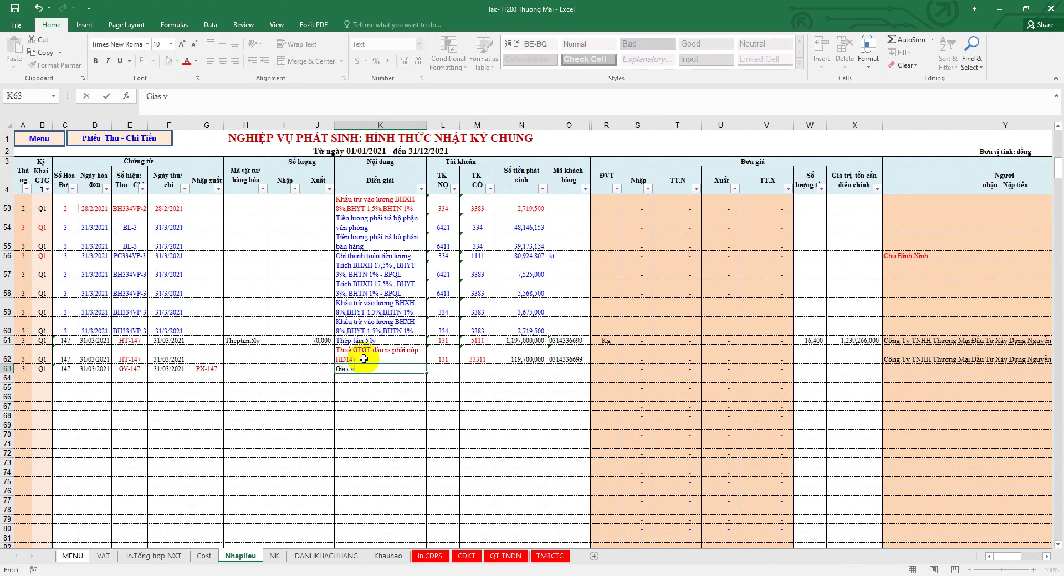
text(ias v)
click(375, 341)
drag(375, 340, 376, 359)
key(ctrl+c)
click(367, 369)
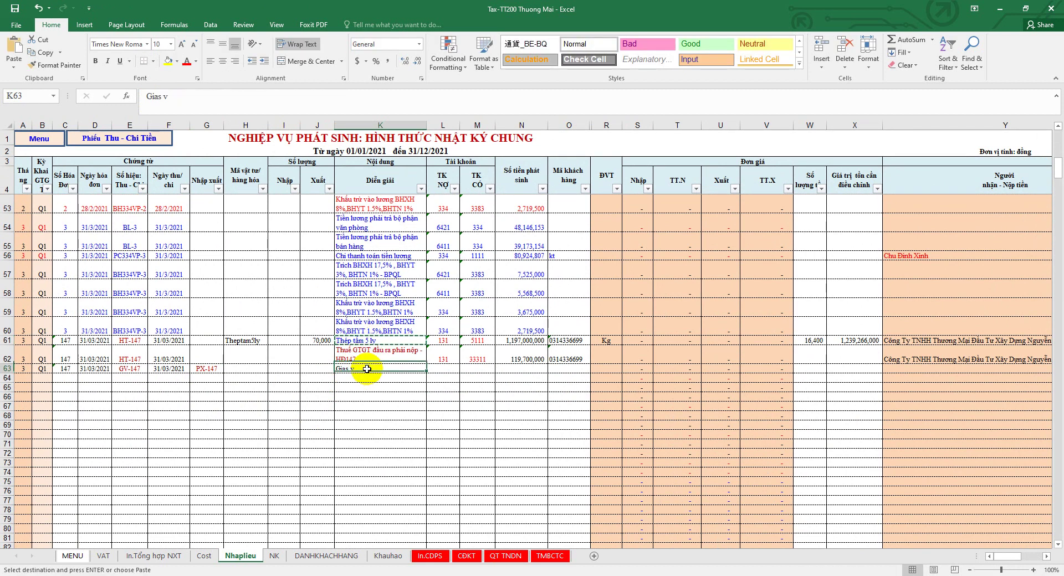
key(ctrl+v)
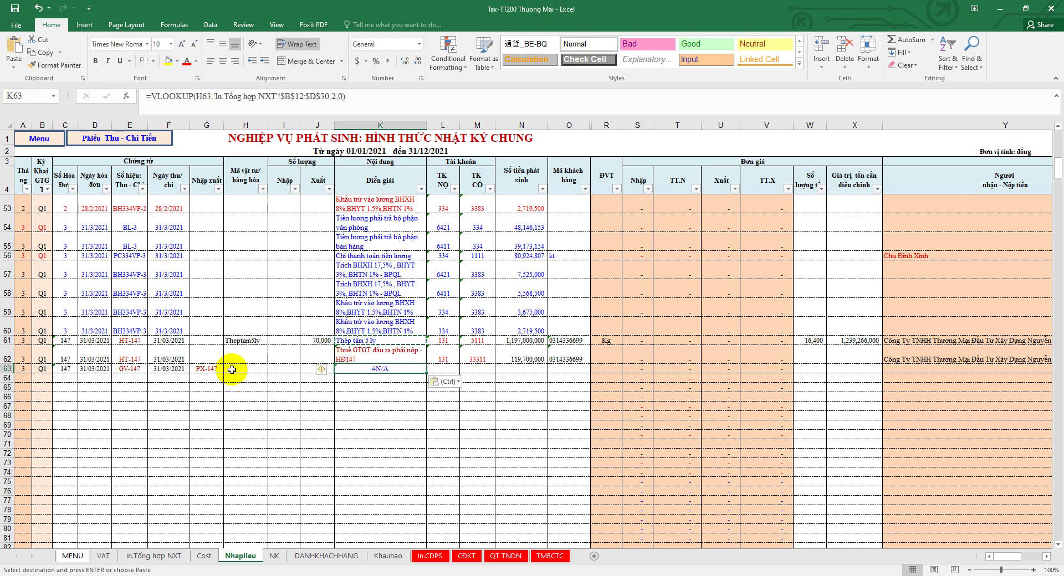
Step: Move the PX Nhập xuất code from G63 to G61, leaving G63 empty
click(212, 370)
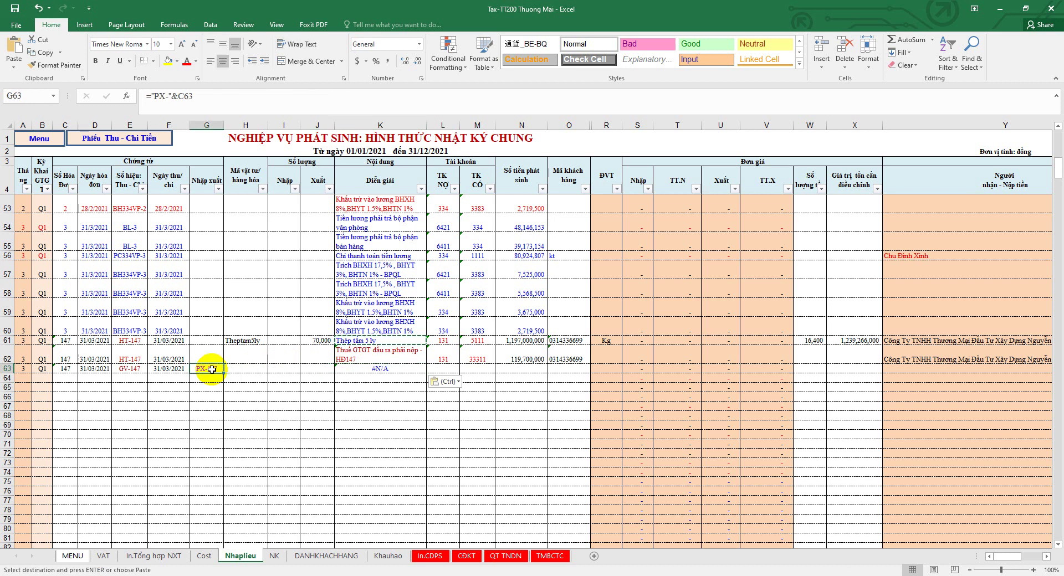
key(ctrl+c)
click(207, 340)
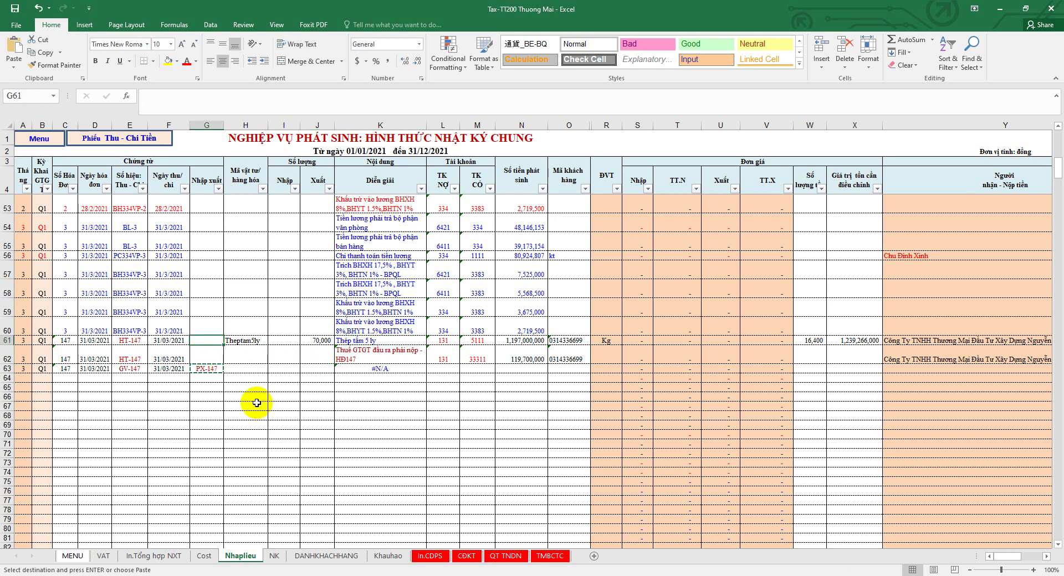
key(ctrl+v)
click(210, 369)
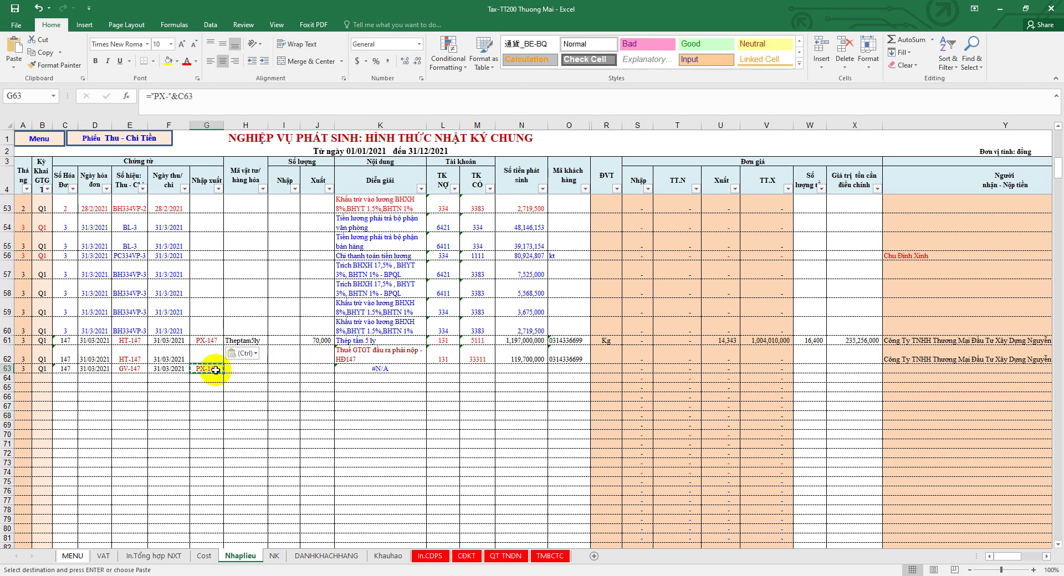
key(Escape)
Step: Enter the description "Giá vốn" in K63, switching UniKey to Vietnamese Telex typing for the accents
click(370, 370)
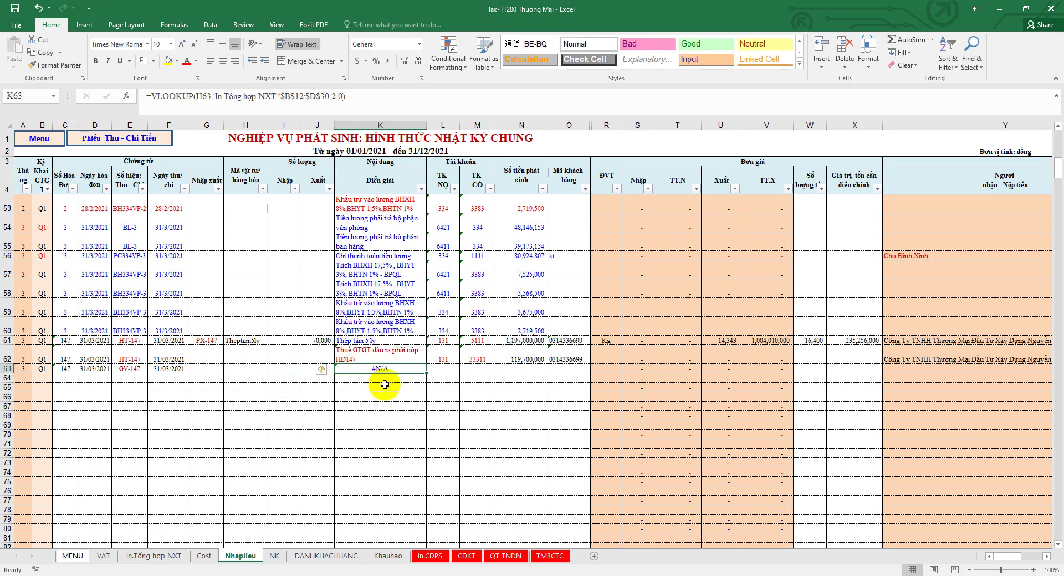
text(Gias voons)
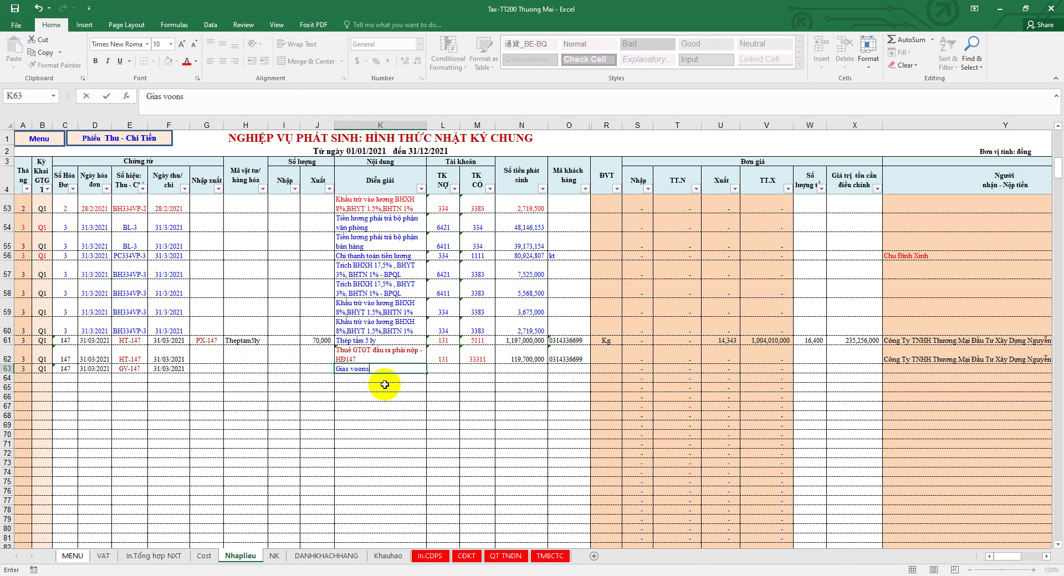
click(937, 574)
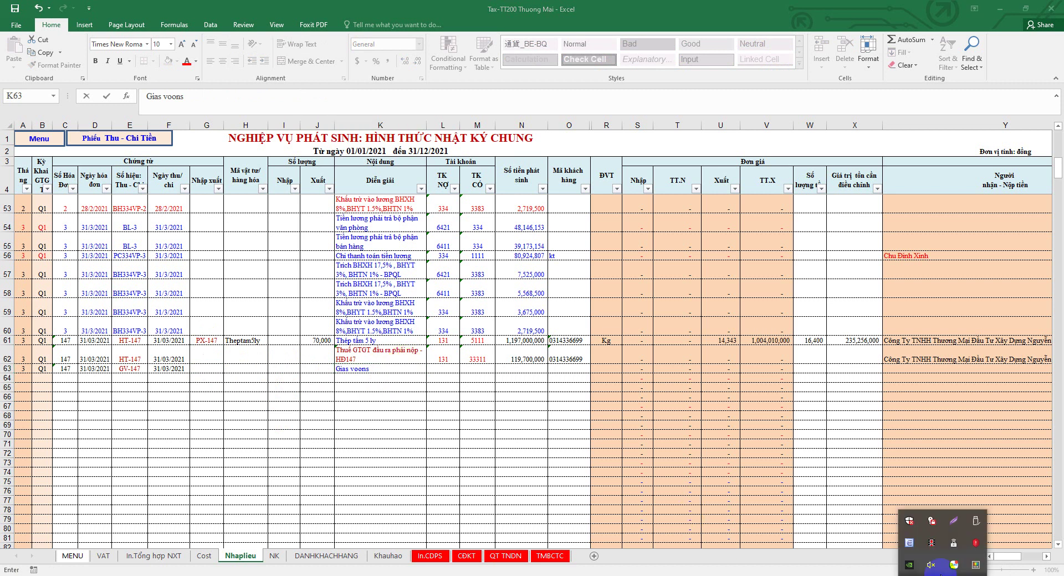
click(909, 543)
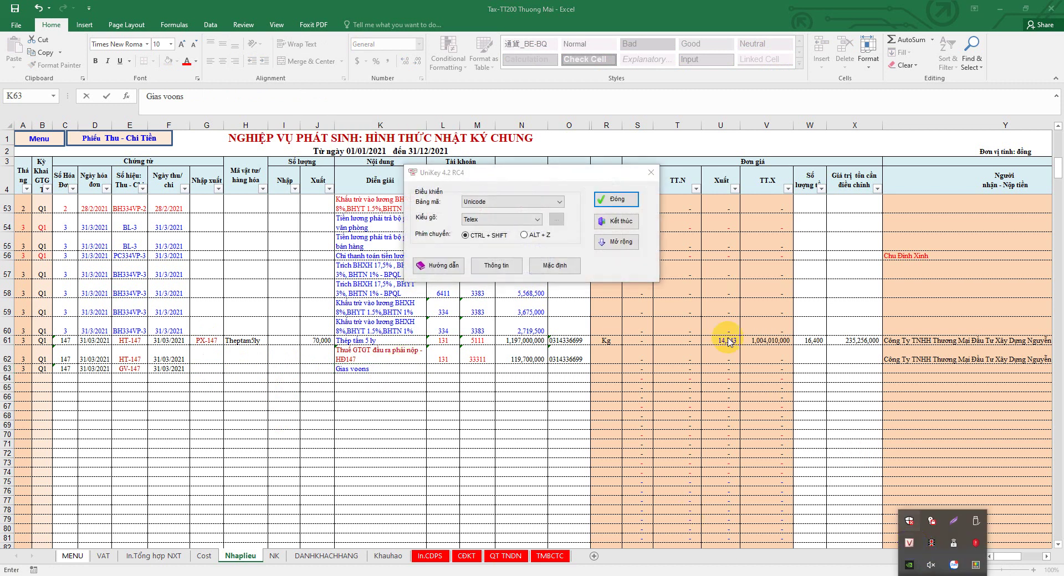
click(616, 199)
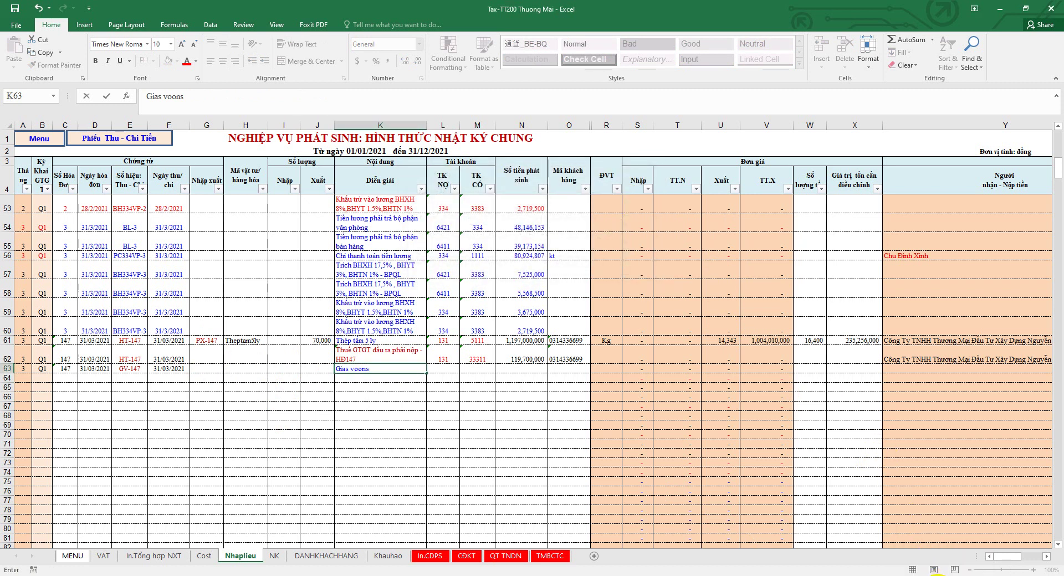
click(641, 427)
drag(408, 368, 342, 361)
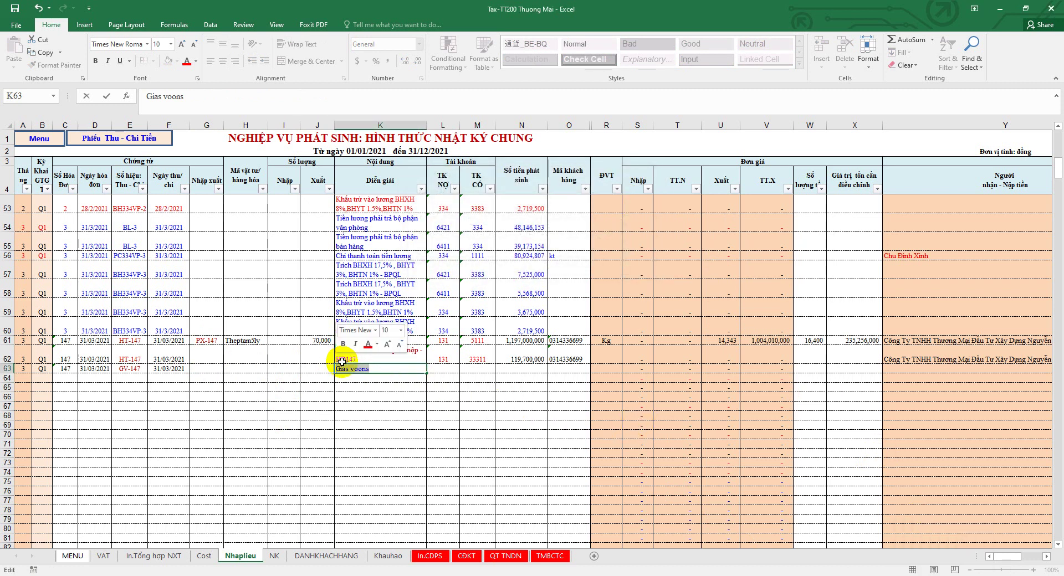
text(á)
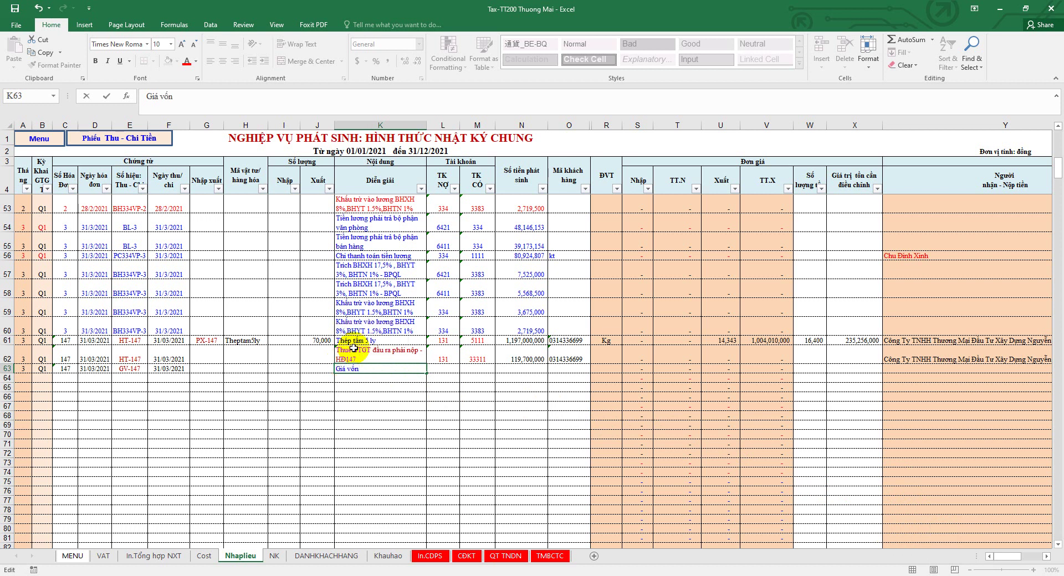
Step: Copy the item name from K61 into K64 as a plain value
click(357, 340)
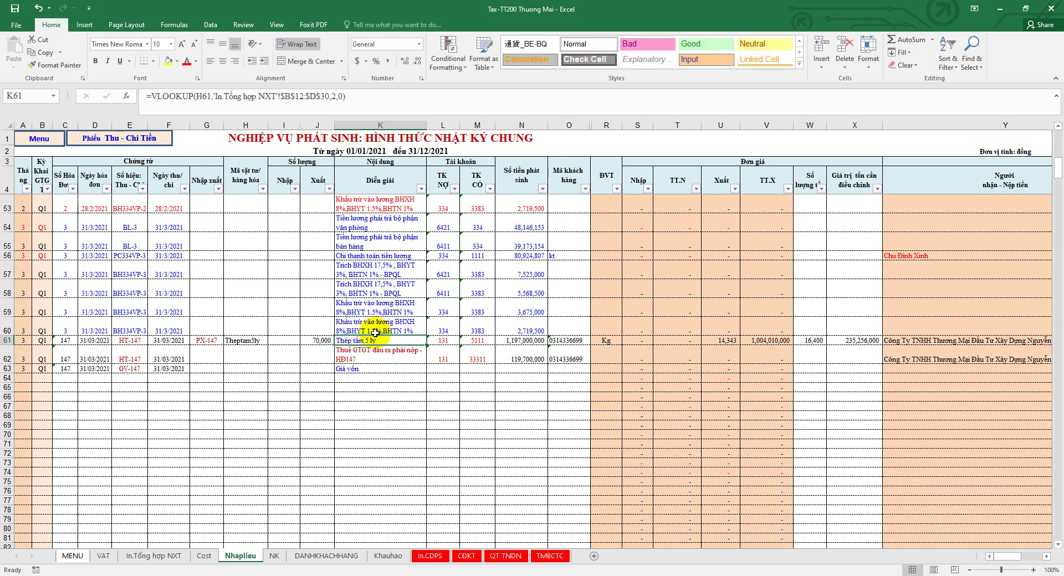
right_click(376, 340)
key(ctrl+c)
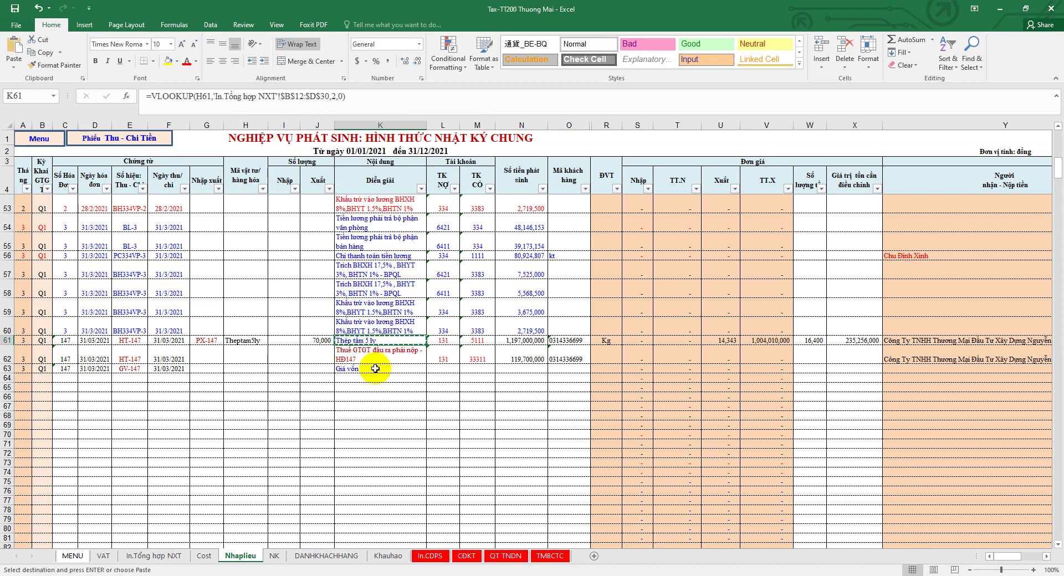
right_click(375, 375)
click(409, 190)
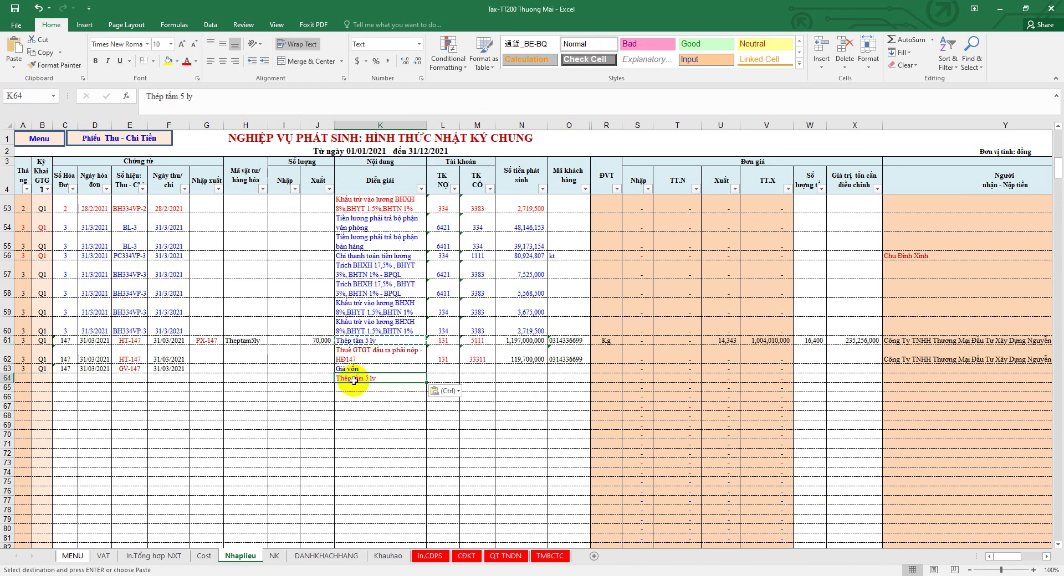
Step: Cut the item name out of K64 and append it to K63 so it reads "Giá vốn-Thép tấm 5 ly"
drag(205, 95, 147, 95)
right_click(147, 97)
click(166, 111)
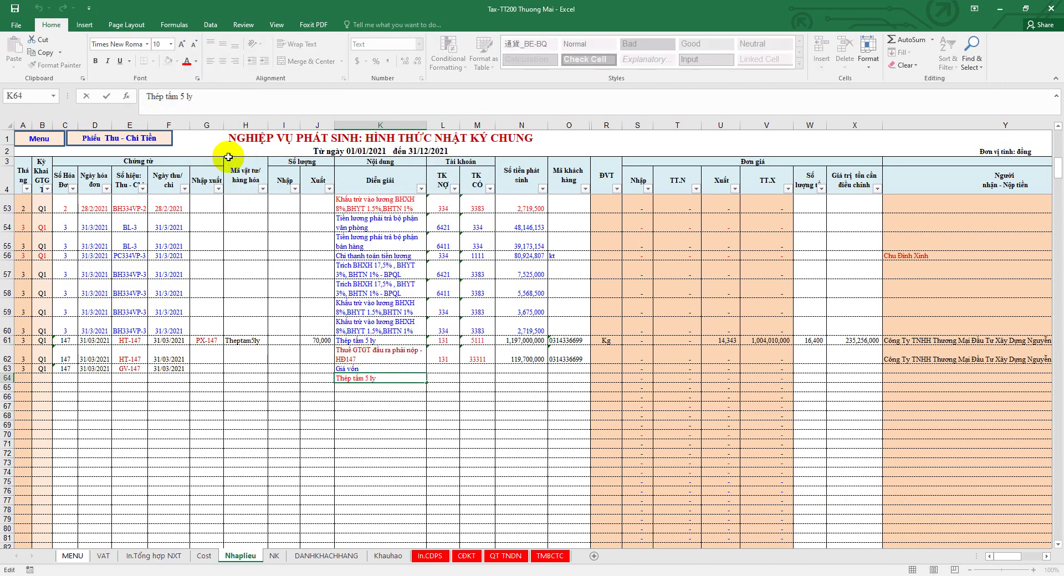
click(346, 365)
click(212, 106)
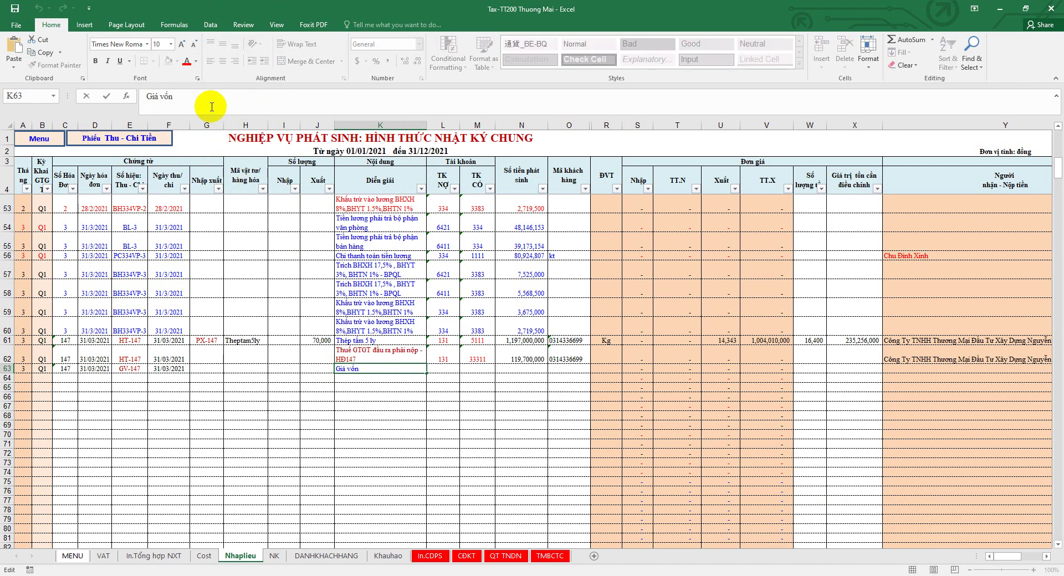
key(ctrl+v)
Step: Set row 63's debit account to 632 and its credit account to 1561
click(441, 256)
click(450, 369)
text('63)
key(Tab)
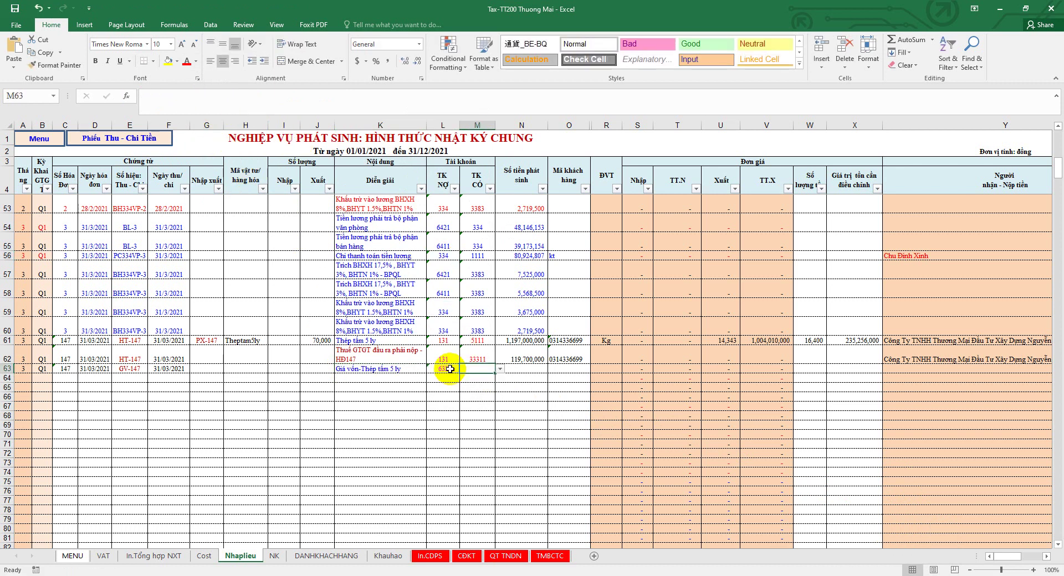
text('1561)
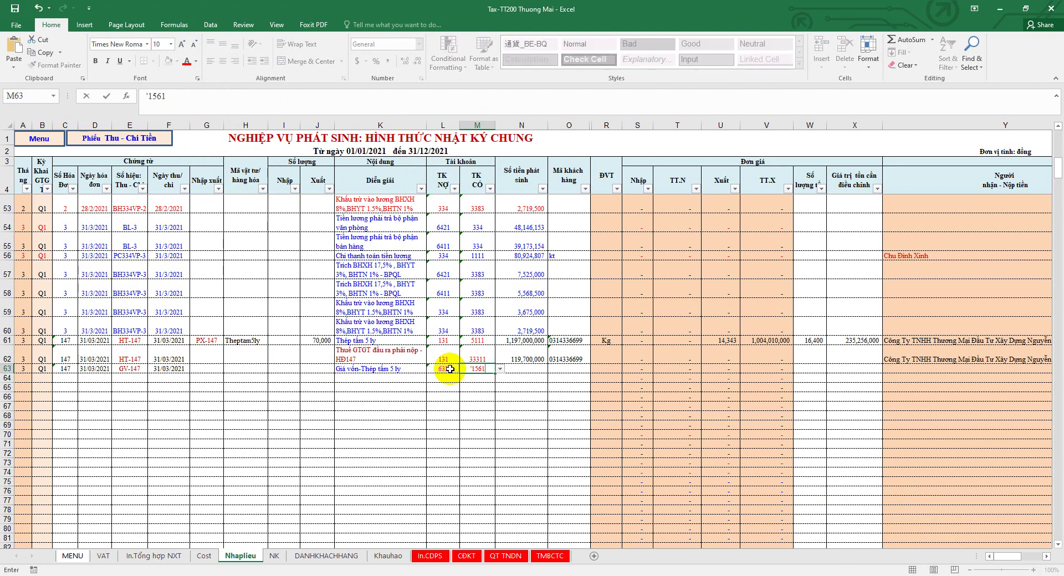
key(Return)
Step: Compare invoice 146's cost and revenue lines in rows 30 to 34 with invoice 147's revenue line in row 61
scroll(468, 363, up, 7)
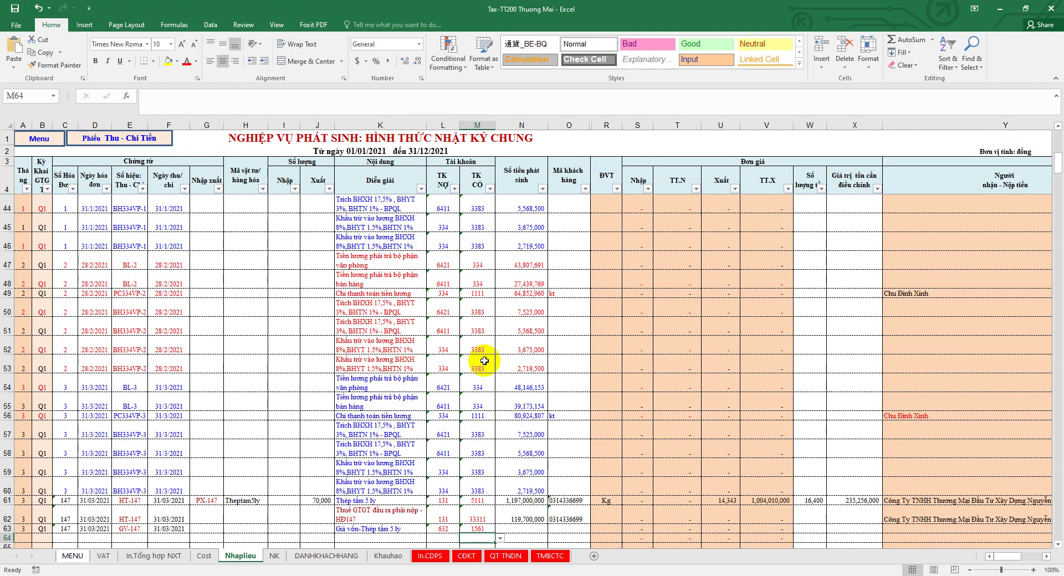
scroll(482, 356, up, 4)
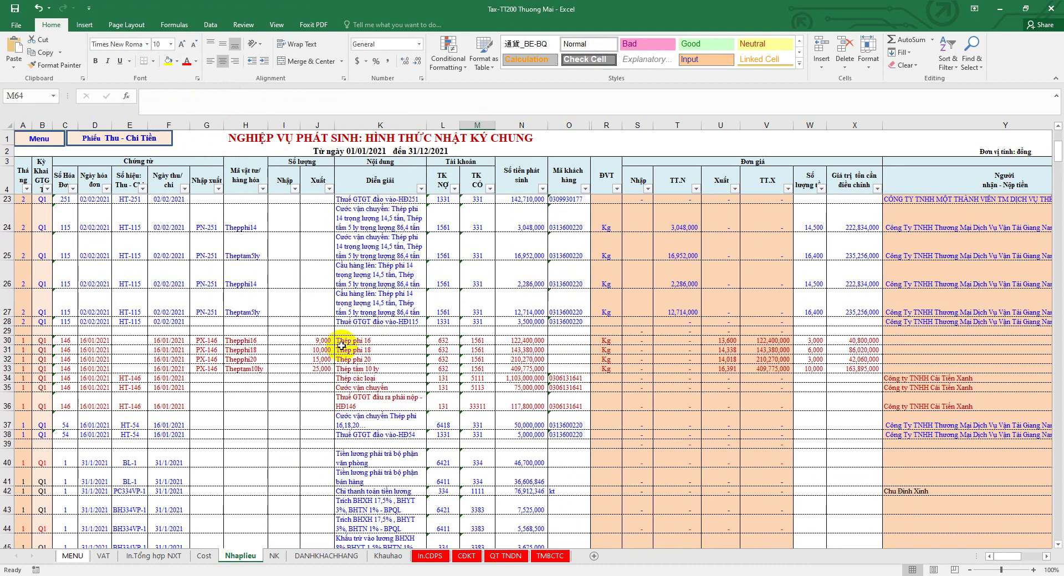
click(242, 340)
drag(297, 351, 510, 364)
drag(382, 378, 560, 379)
scroll(522, 411, down, 10)
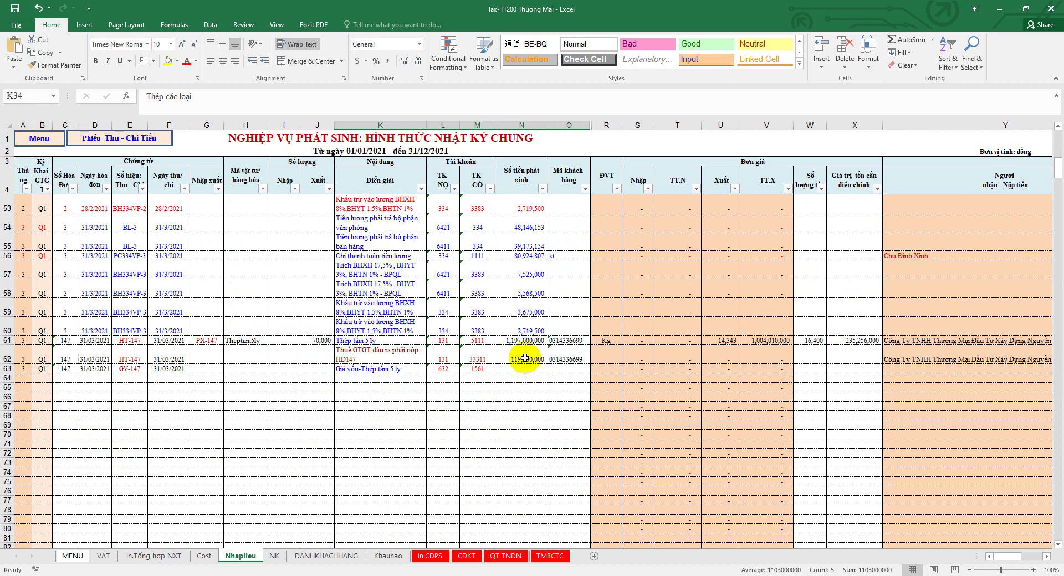
drag(565, 340, 240, 341)
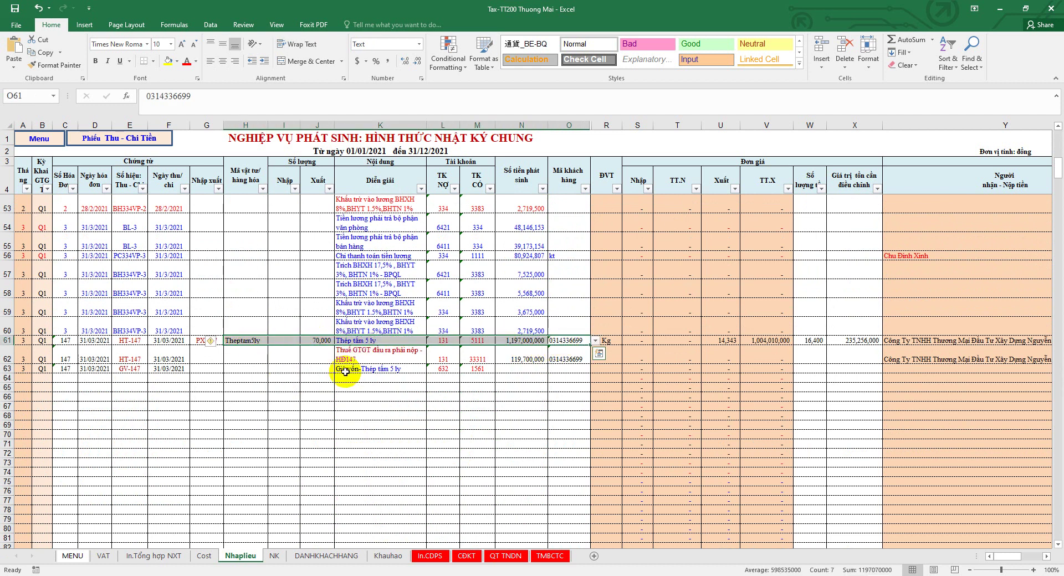
Step: Link the amount in N63 to the issued stock value with the formula =V61
click(521, 369)
text(=)
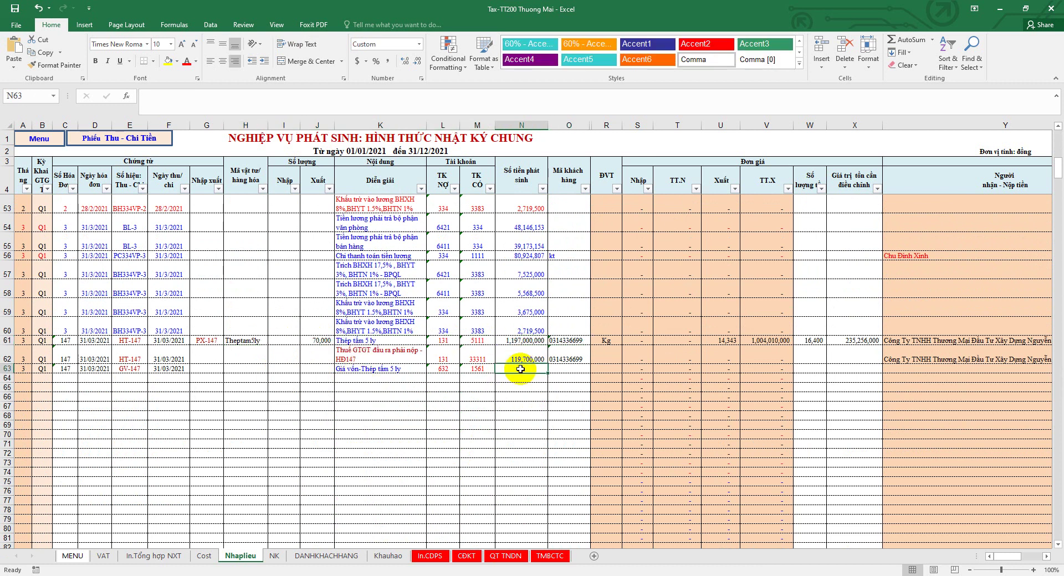
click(835, 341)
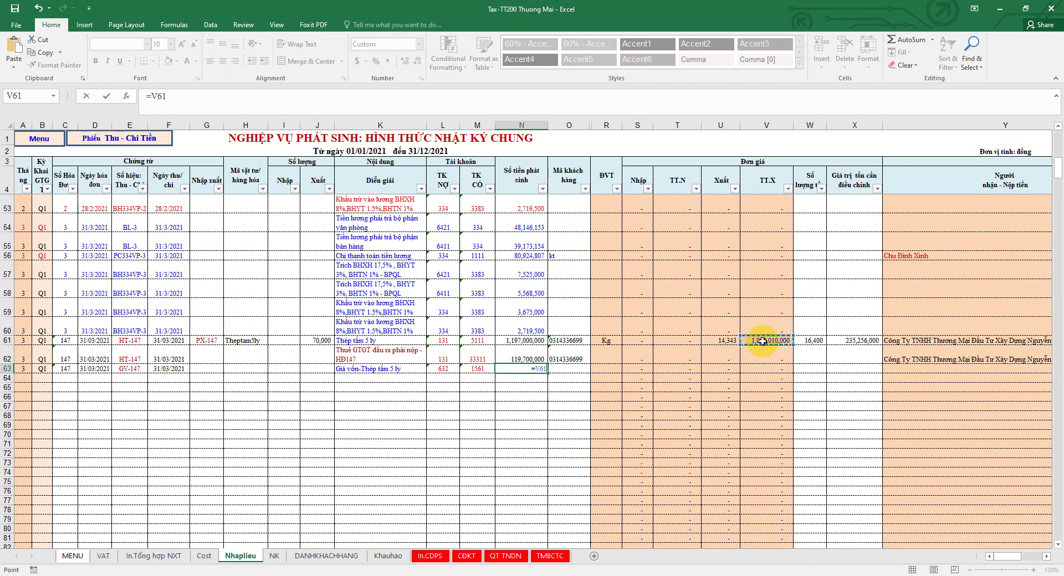
key(Return)
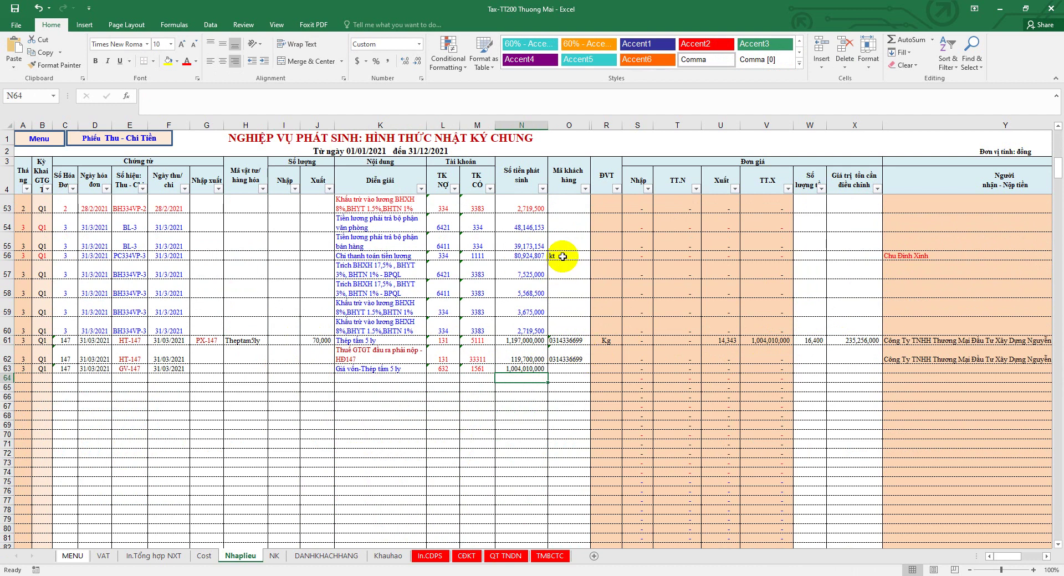
Step: Compare invoice 146's cost of goods rows 30 to 33 with invoice 147's revenue row 61 and cost row 63, including the issued value in V61
scroll(534, 279, up, 8)
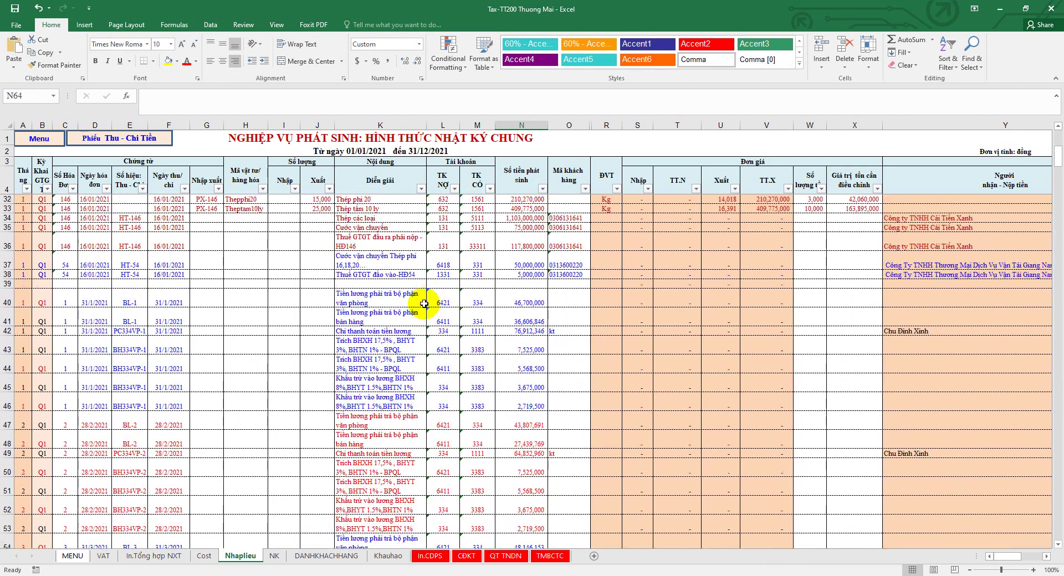
drag(436, 208, 487, 209)
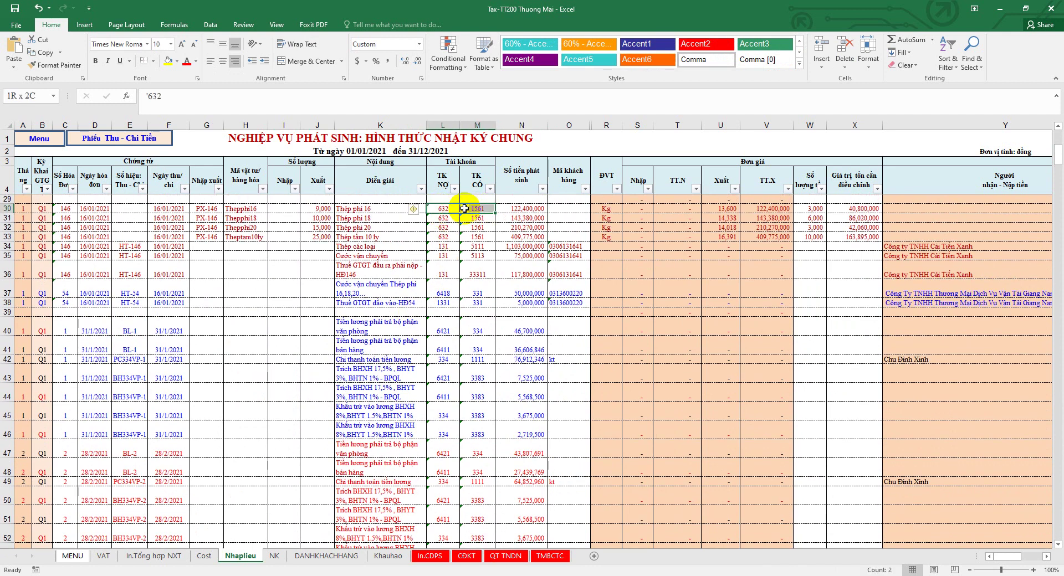
drag(7, 208, 8, 237)
scroll(288, 345, down, 4)
scroll(288, 345, down, 7)
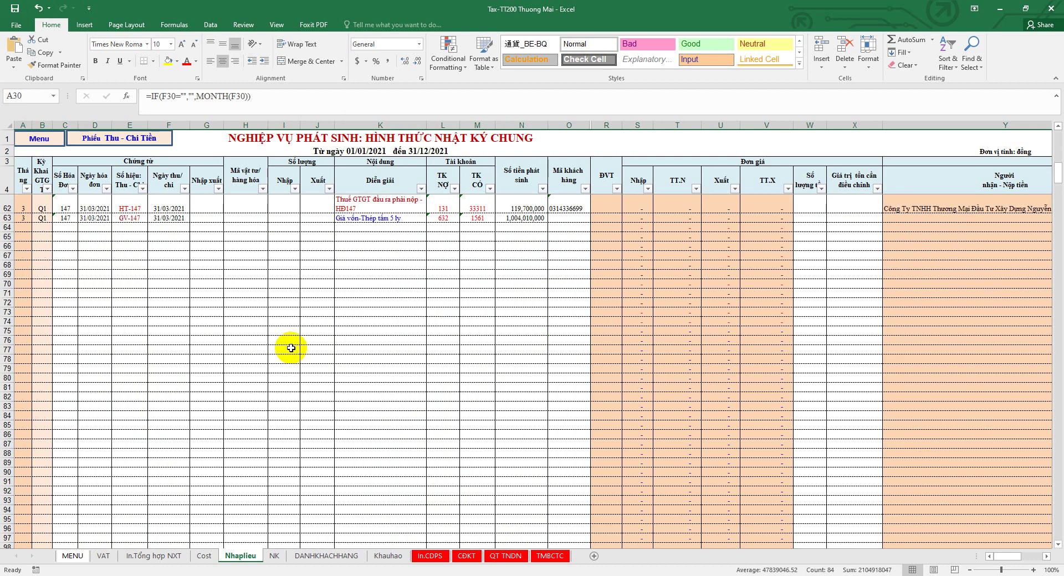
scroll(286, 348, up, 2)
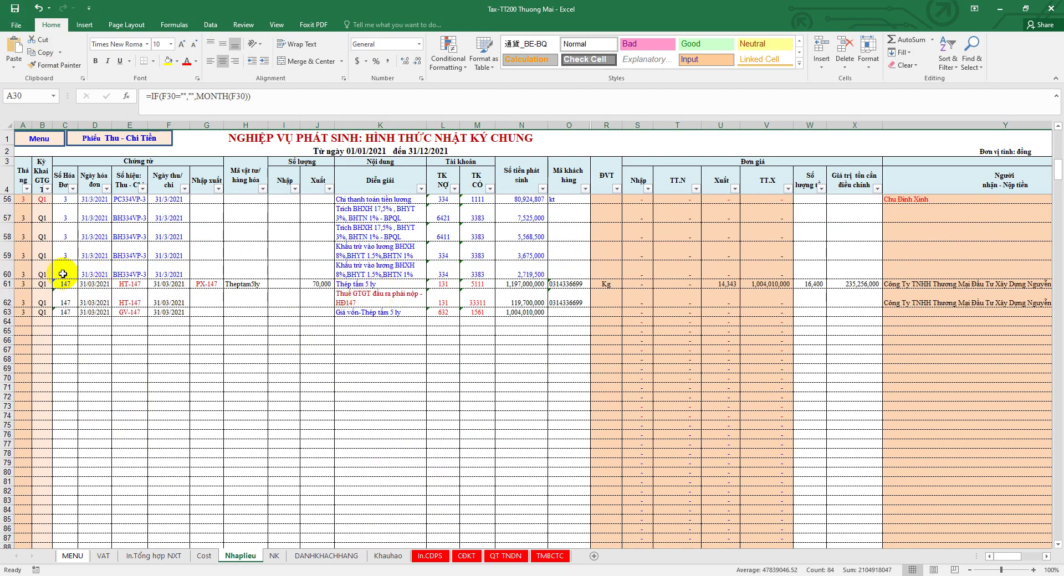
click(9, 283)
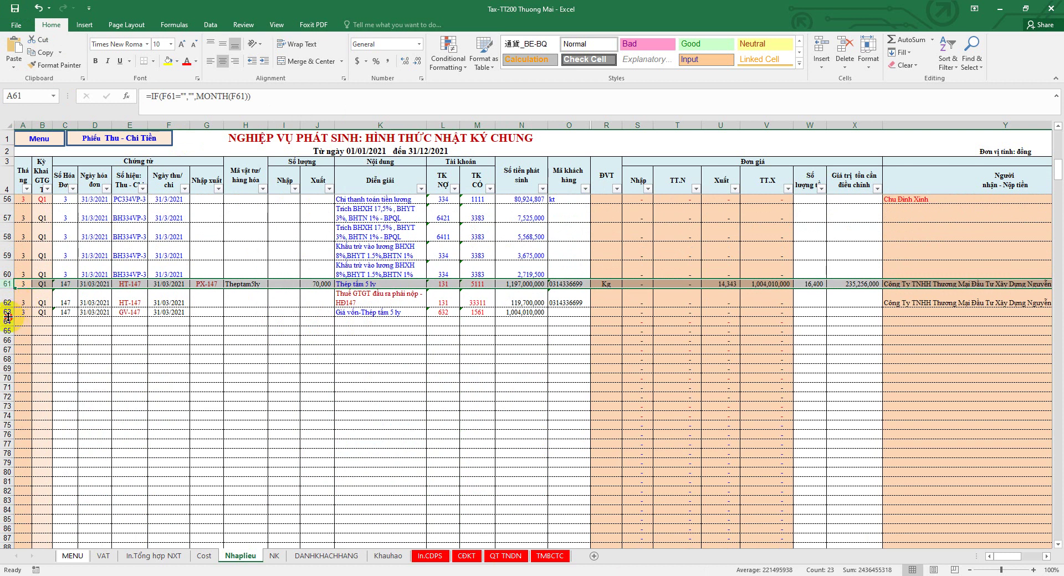
click(8, 312)
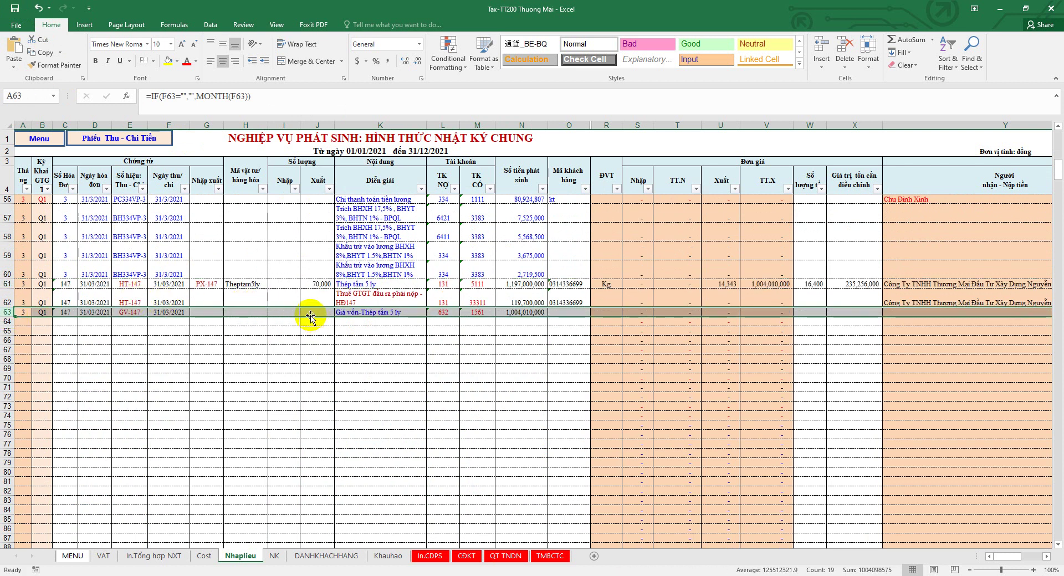
click(522, 313)
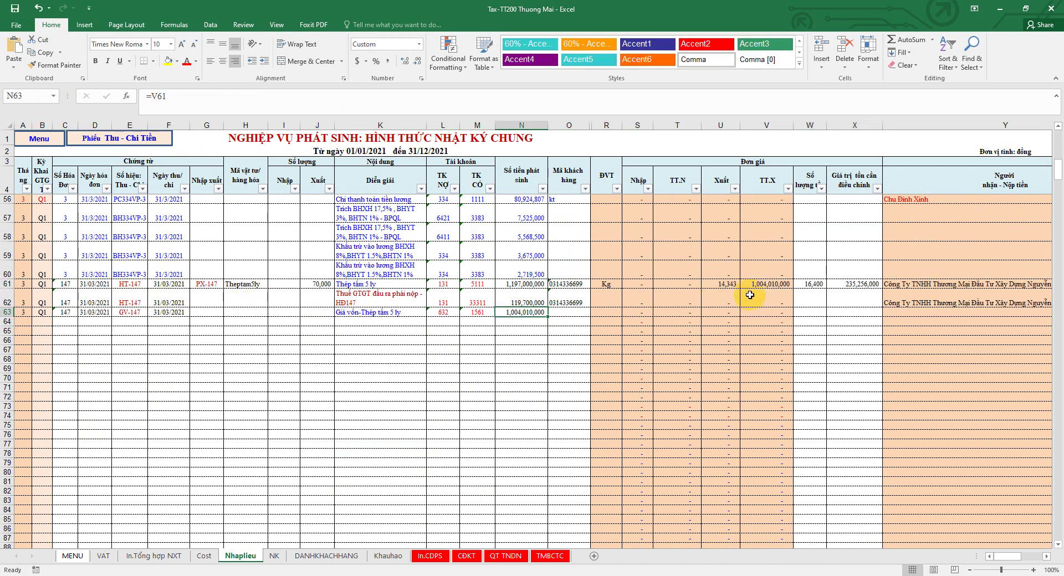
drag(768, 285, 767, 313)
Step: Save the workbook and widen column V of the In.Tổng hợp NXT sheet so the issued stock amounts fit
click(14, 6)
click(158, 556)
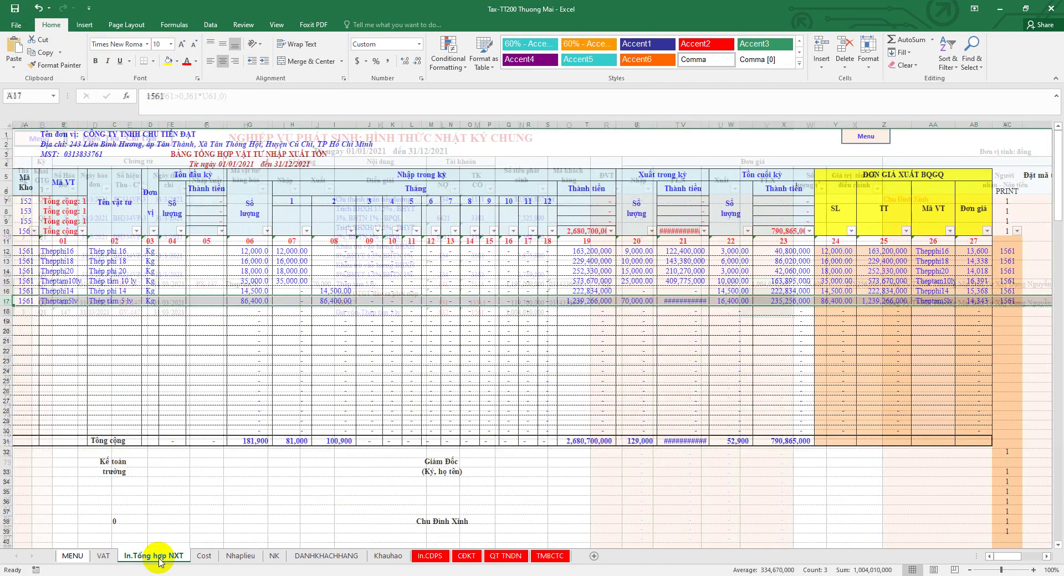
drag(710, 124, 712, 123)
Step: Check the closing stock total in X10 of the stock summary against account 1561's closing debit balance on the In.CDPS sheet
click(794, 299)
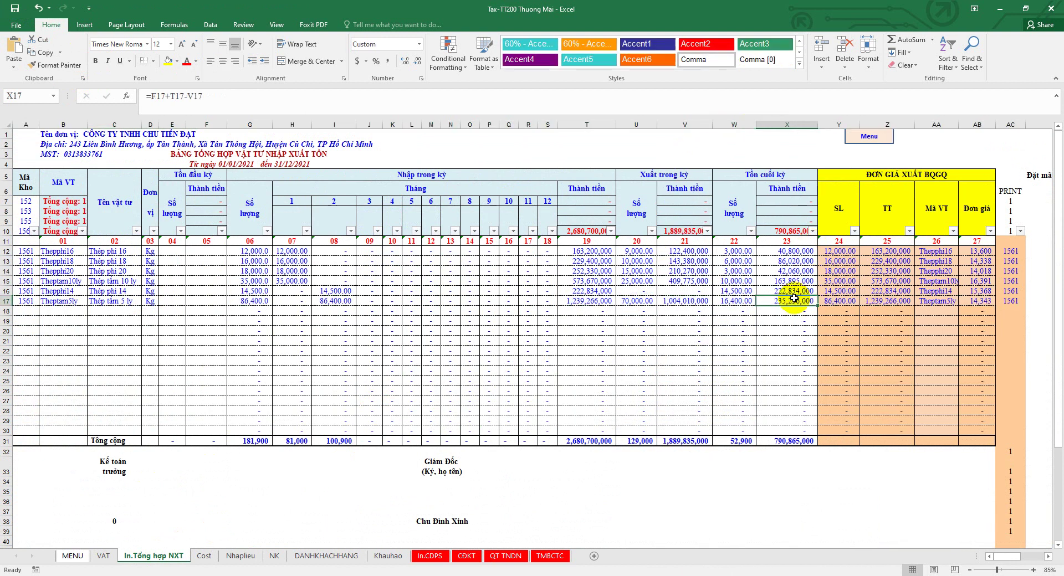
click(790, 230)
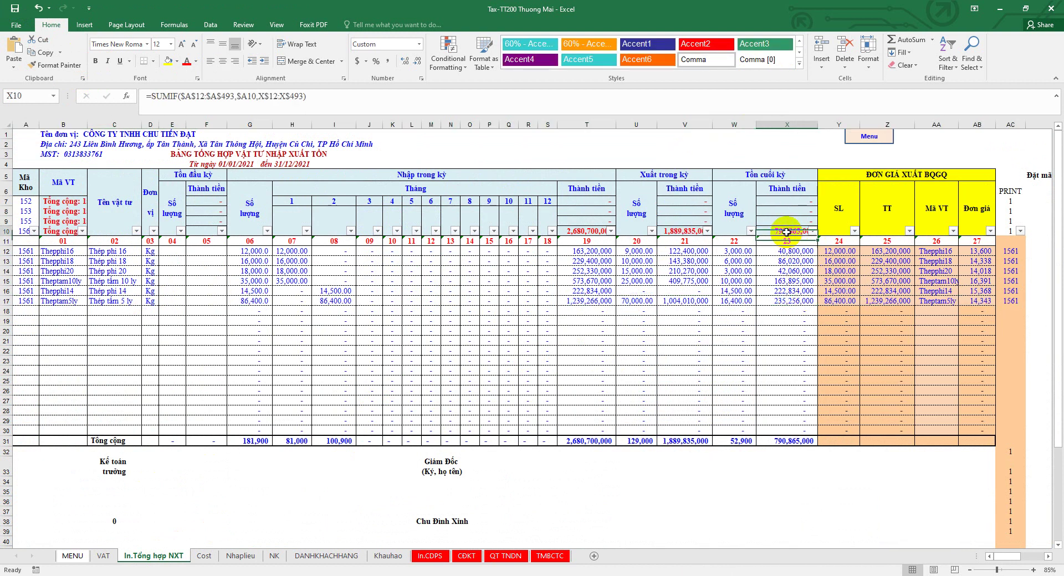
click(430, 556)
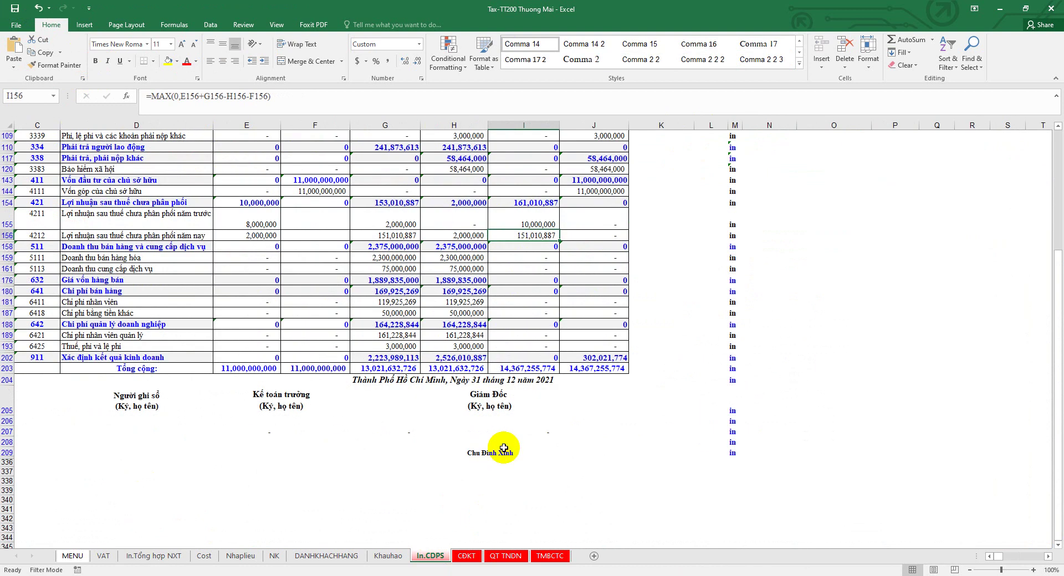
scroll(487, 451, up, 10)
click(528, 321)
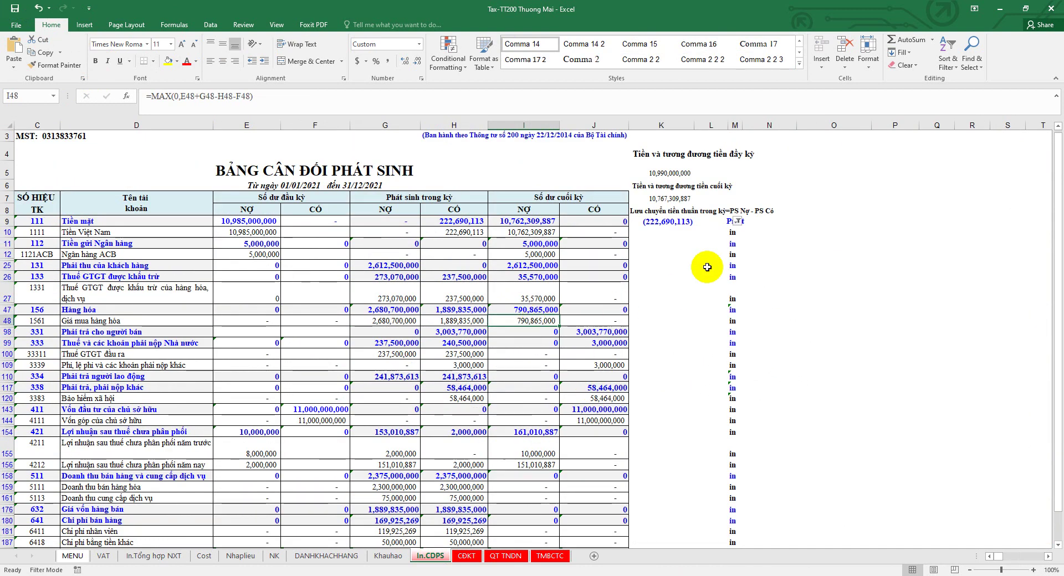
Step: Reapply the print filter in column M of the trial balance and save the workbook
click(738, 221)
click(808, 432)
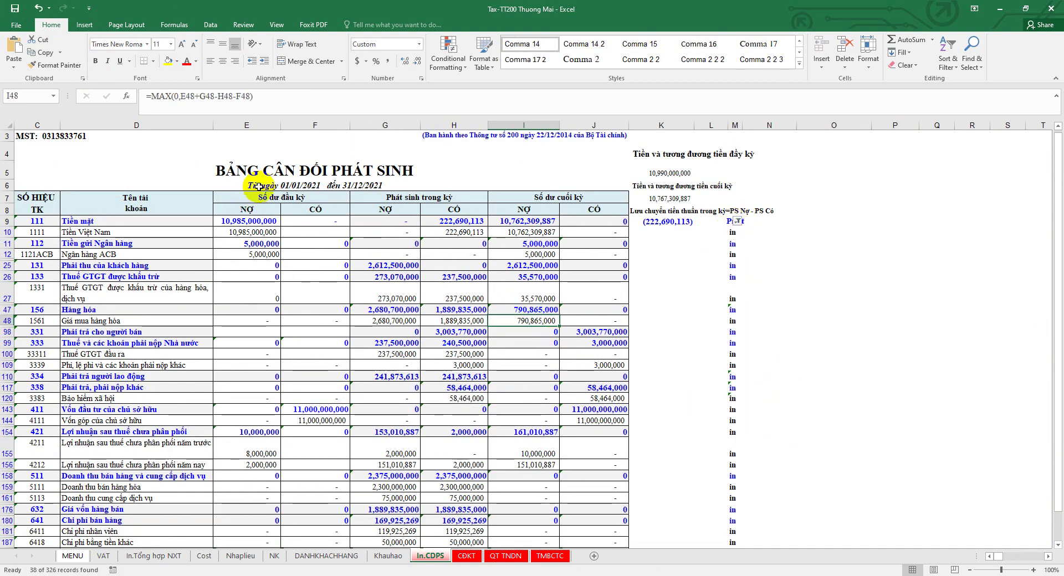
click(15, 8)
scroll(377, 222, down, 7)
scroll(382, 232, up, 1)
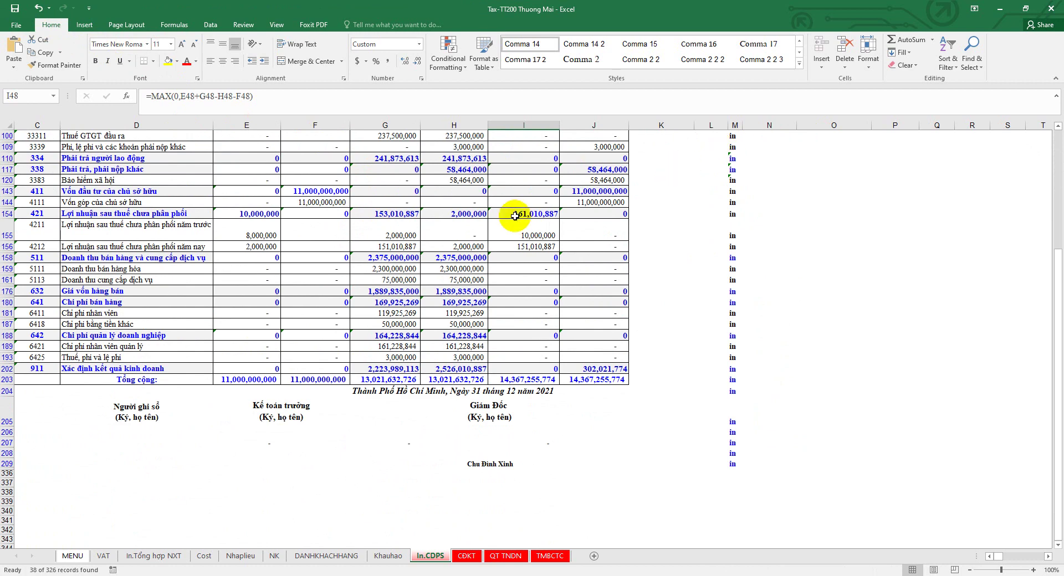
Step: Widen columns N and V of the Nhaplieu sheet so the grand totals in row 237 fit
click(240, 557)
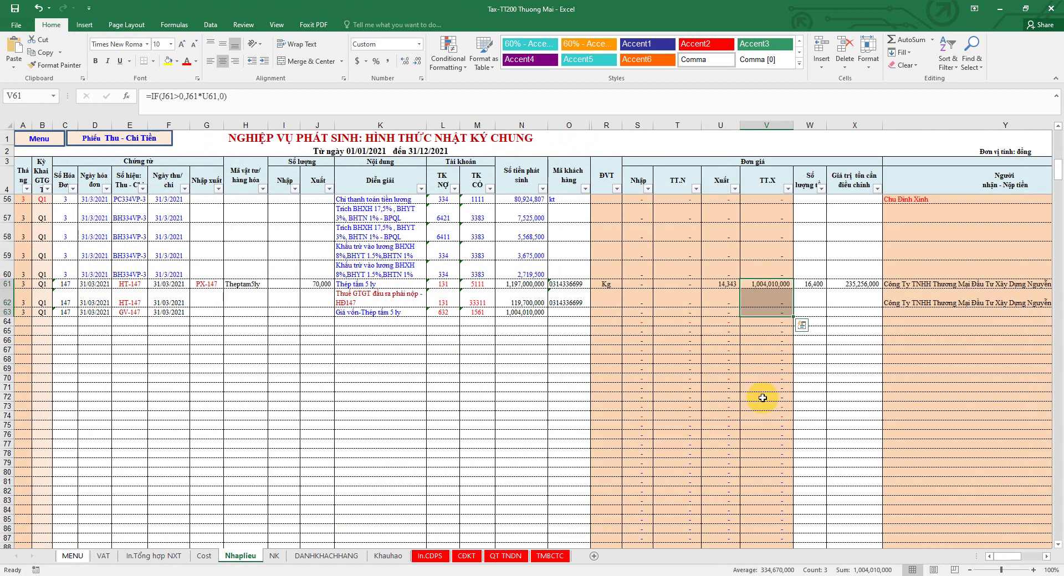
drag(1058, 170, 1057, 262)
drag(546, 127, 551, 124)
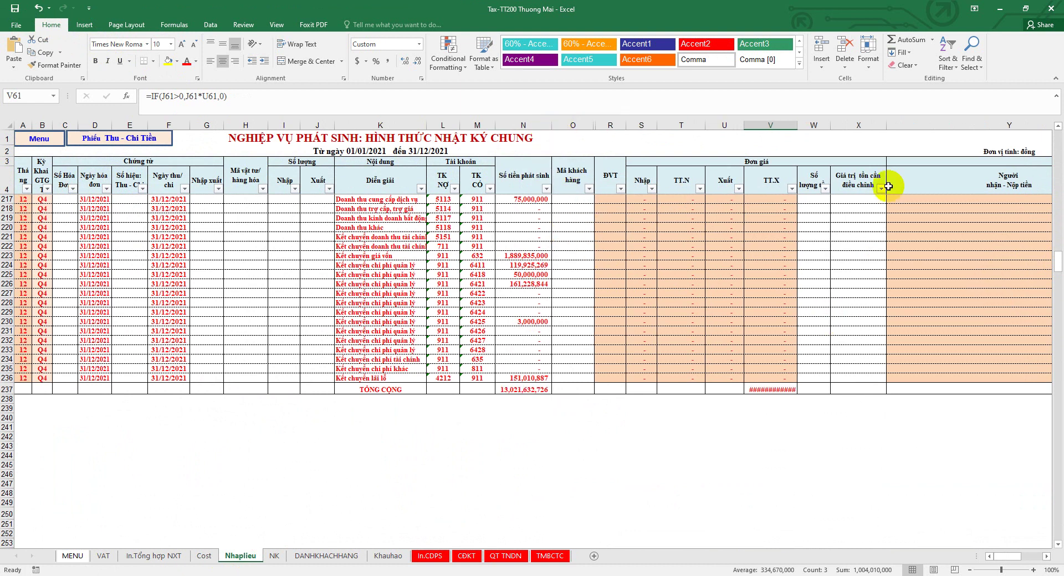
drag(799, 126, 805, 126)
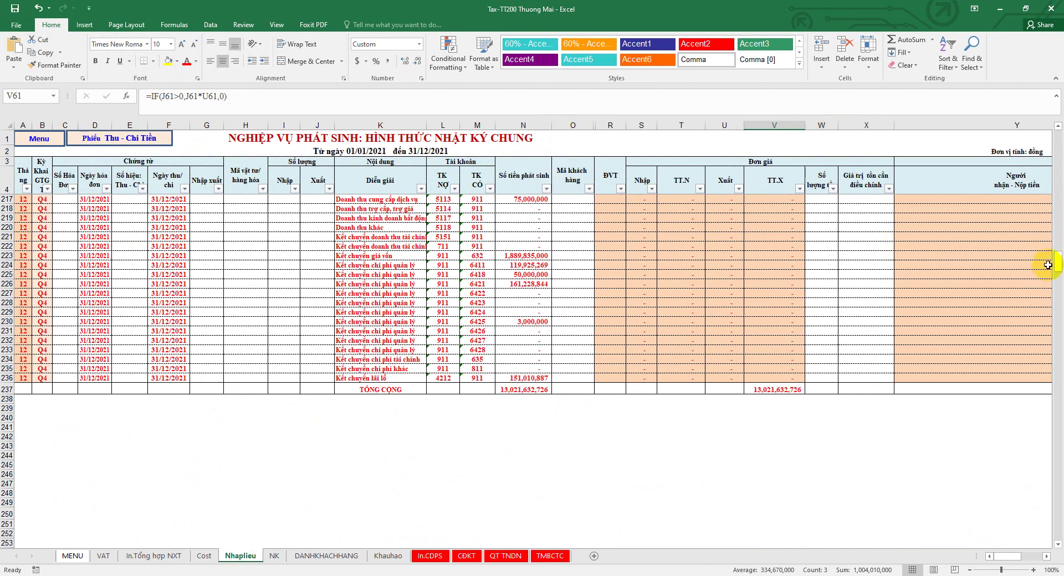
Step: Review invoice 147's journal rows, the trial balance totals on In.CDPS and the income statement on the CĐKT sheet
drag(1056, 259, 1023, 164)
scroll(788, 299, down, 9)
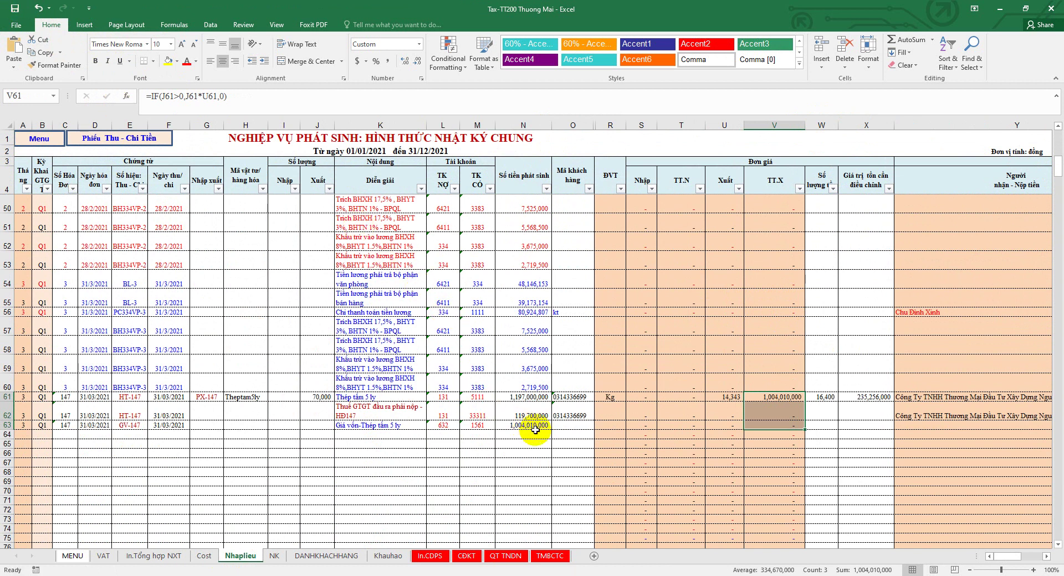
click(428, 556)
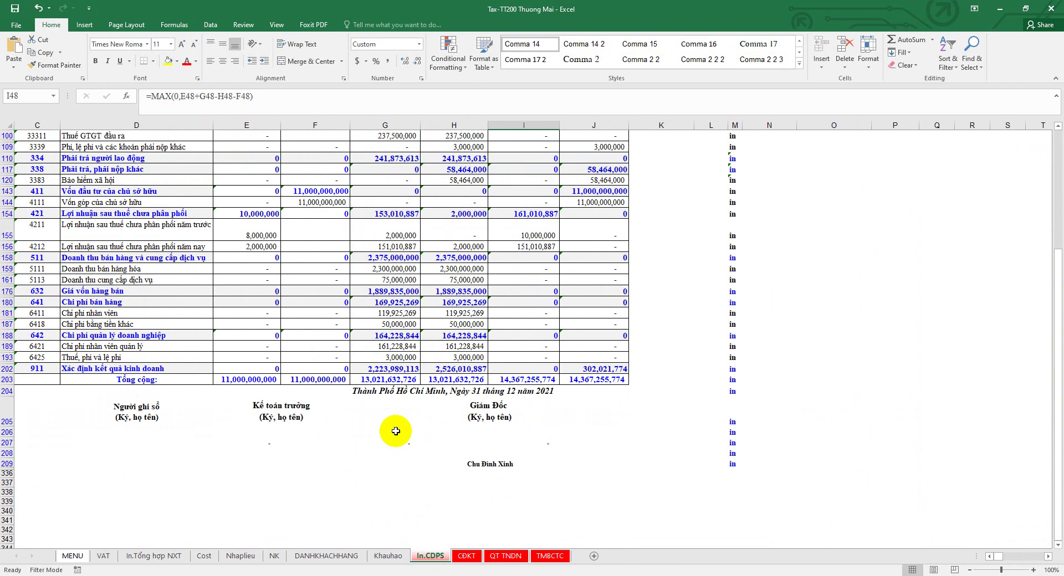
click(466, 556)
drag(1057, 440, 937, 349)
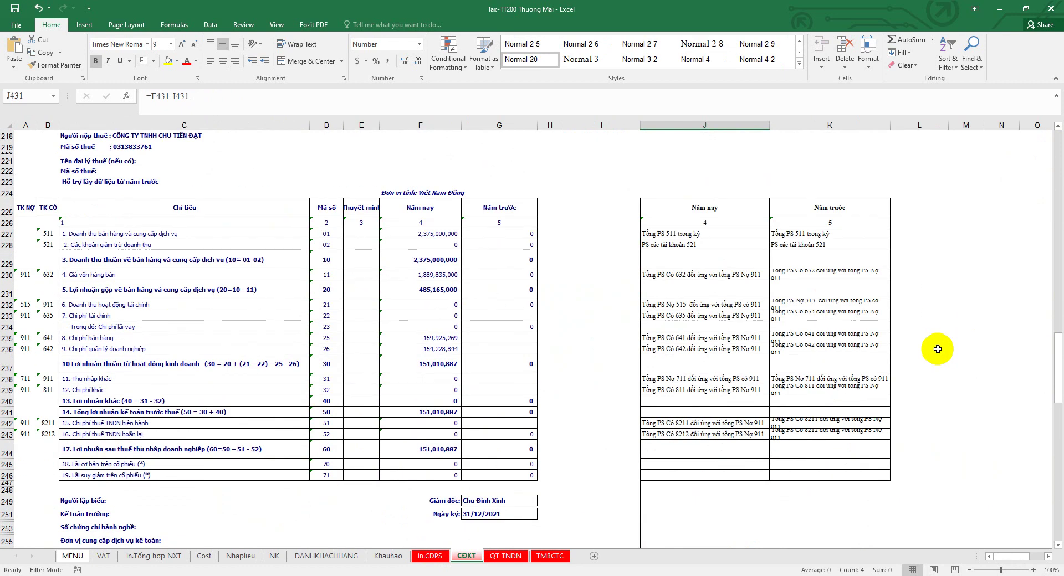
Step: Save the workbook from the Nhaplieu sheet and select invoice 147's three entries in C61:O63
click(241, 556)
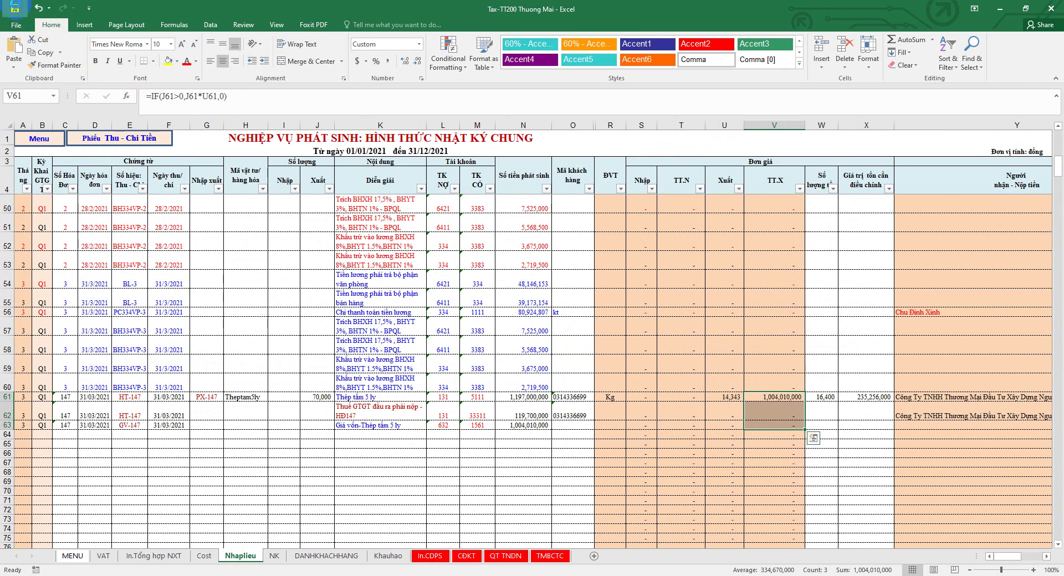
click(16, 8)
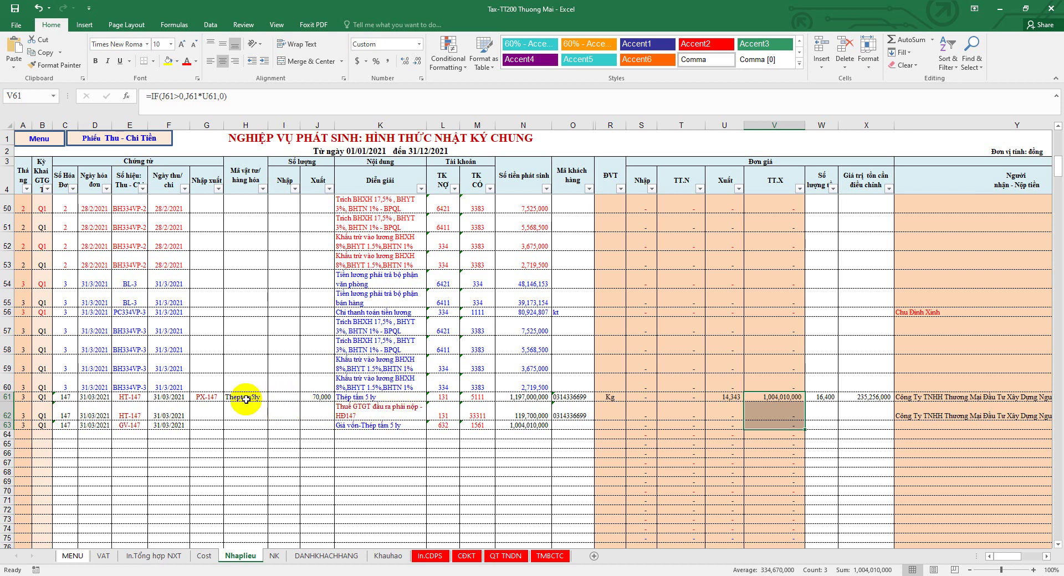
drag(66, 398, 571, 425)
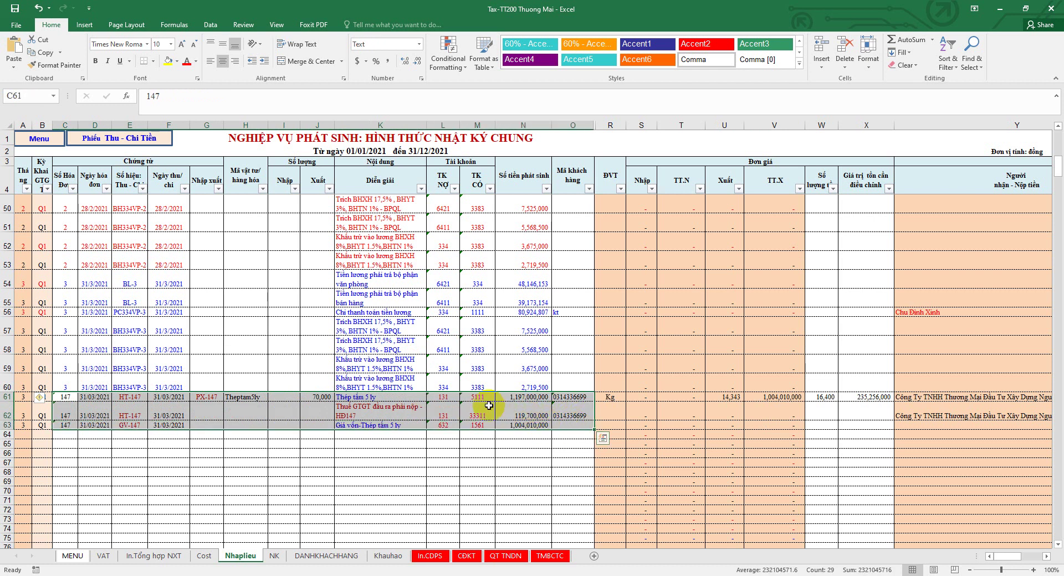